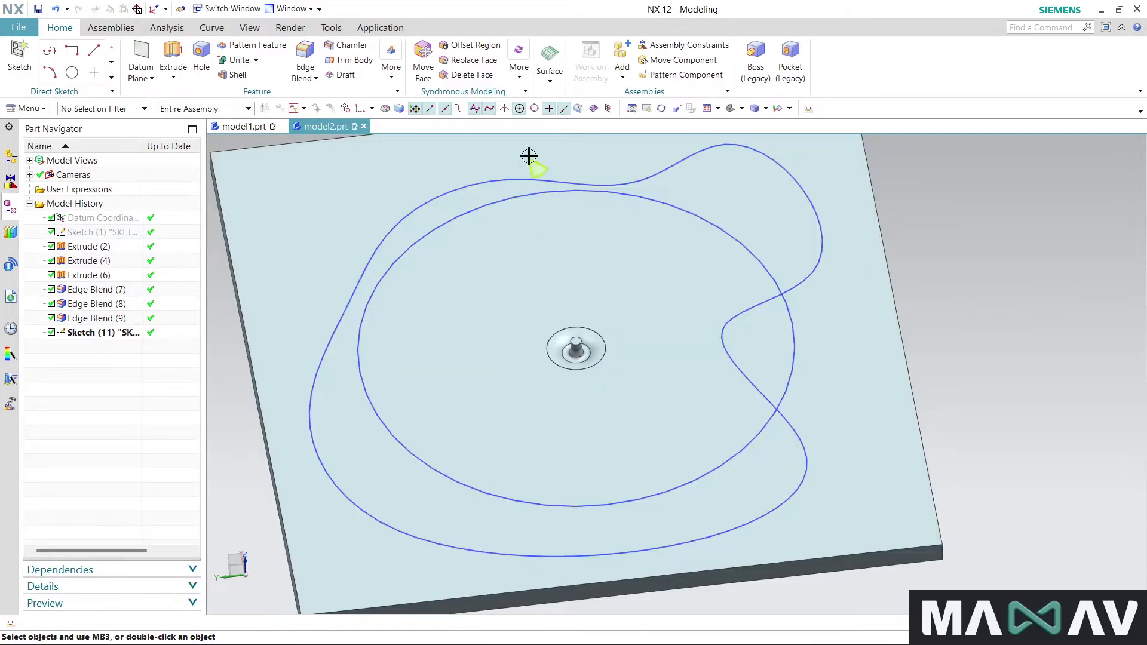
Step: Launch Pattern Feature from the More gallery of feature commands
{"action": "left_click", "coordinate": [387, 69]}
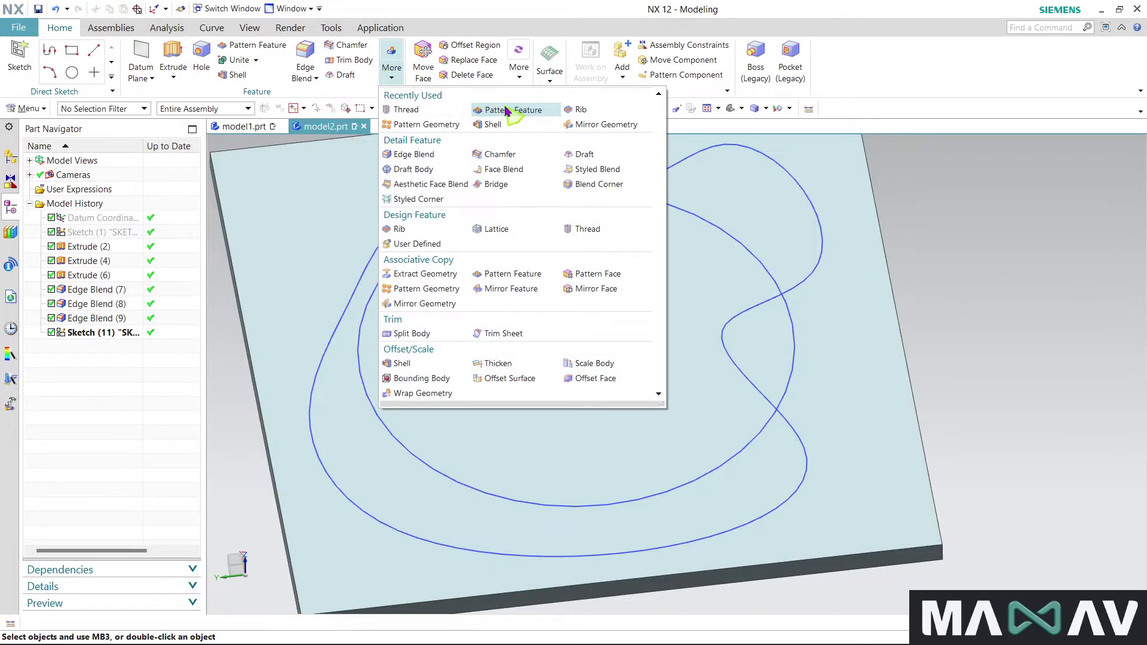
{"action": "left_click", "coordinate": [512, 110]}
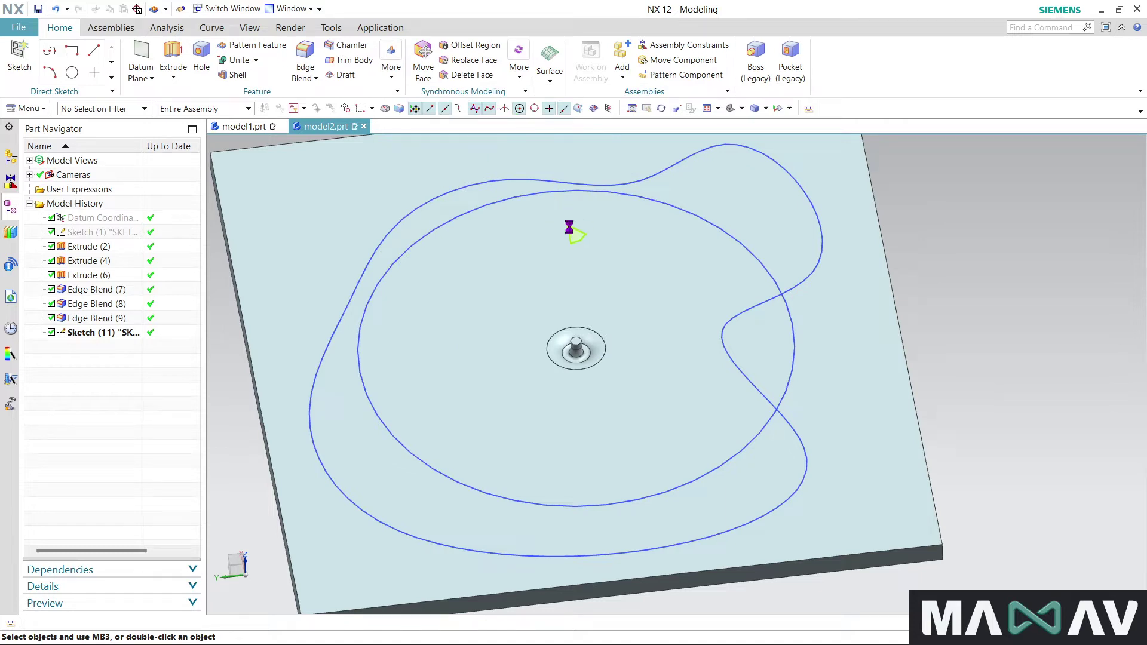
Step: Select Extrude (4) in the Part Navigator as the feature to pattern
{"action": "scroll", "coordinate": [717, 276], "scroll_direction": "down", "scroll_amount": 2}
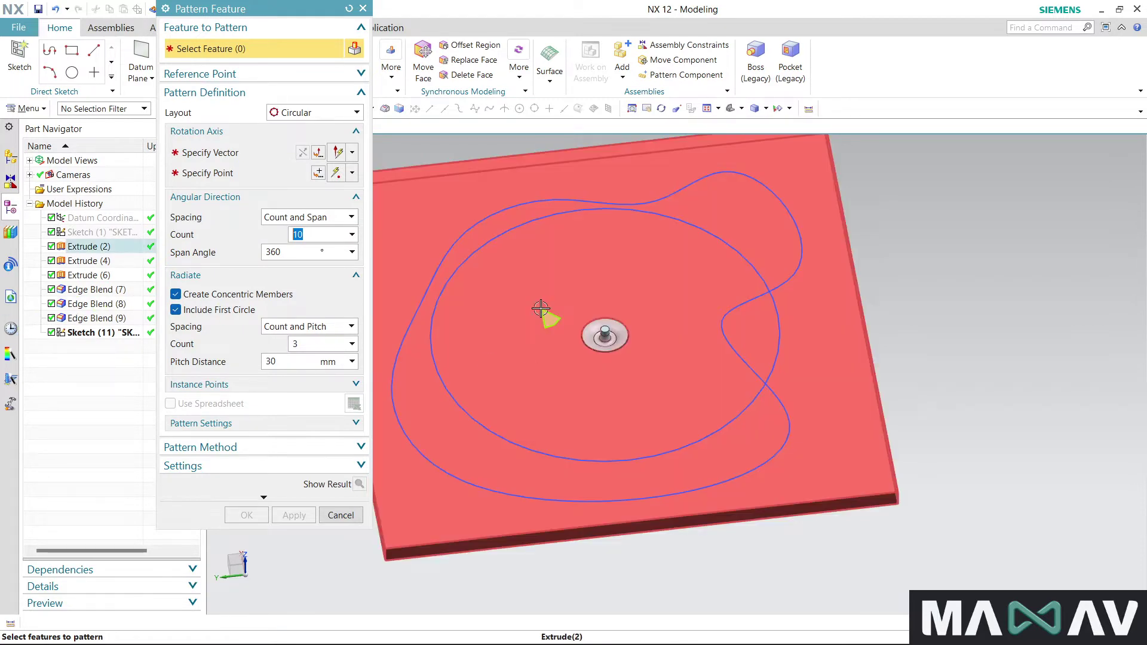
{"action": "scroll", "coordinate": [541, 309], "scroll_direction": "up", "scroll_amount": 1}
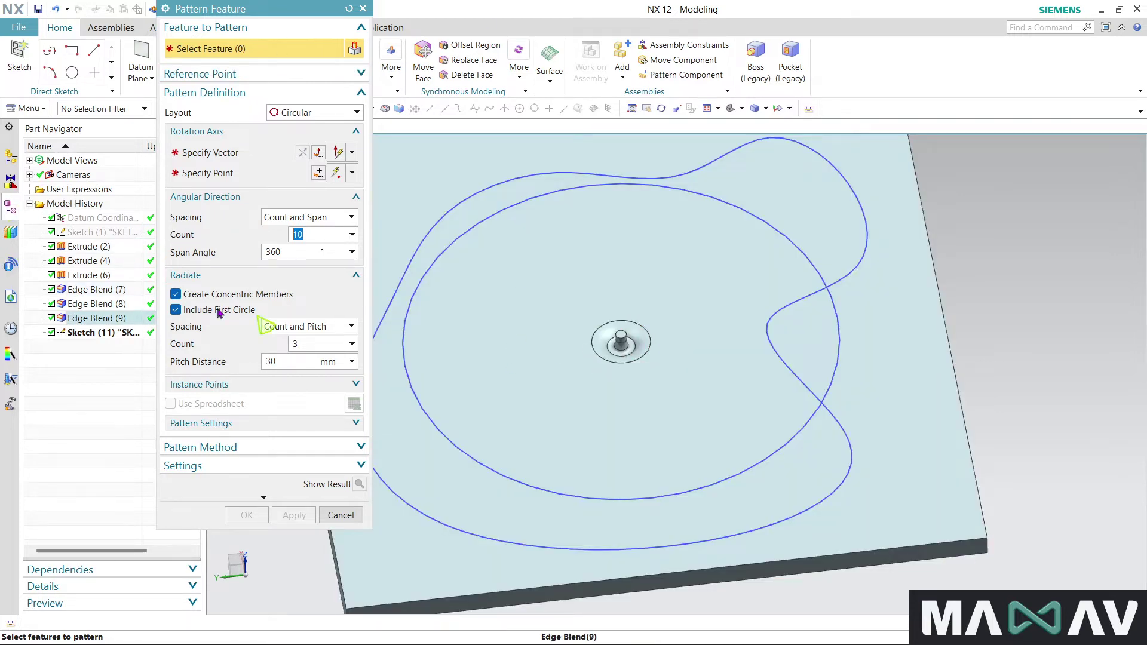
{"action": "left_click", "coordinate": [85, 261]}
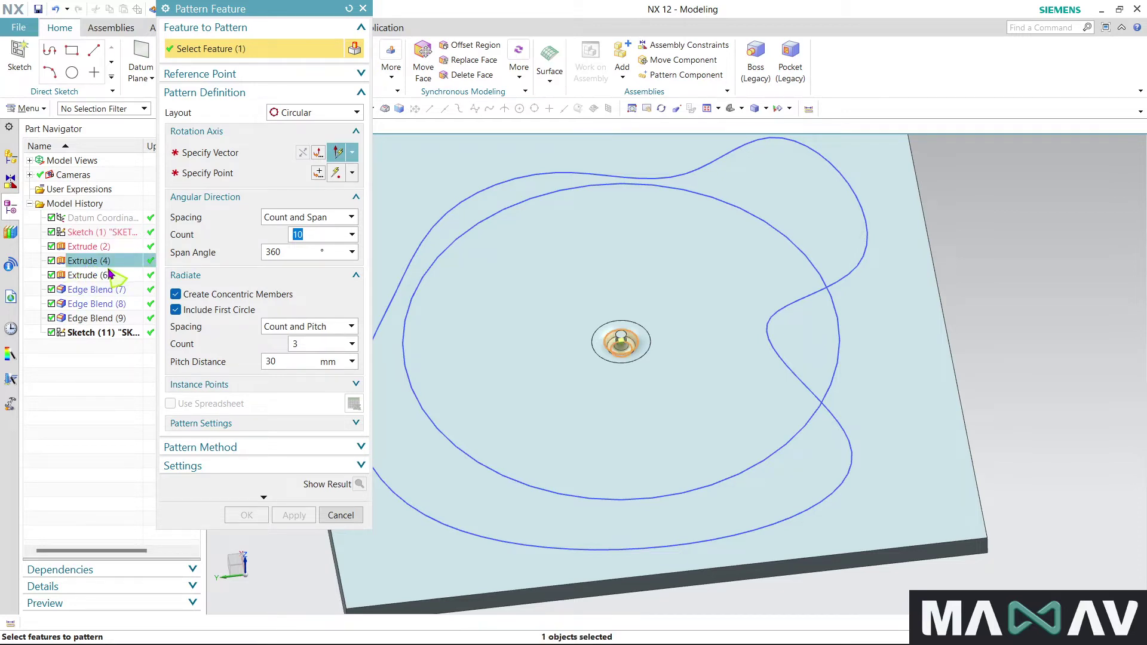
{"action": "scroll", "coordinate": [597, 358], "scroll_direction": "up", "scroll_amount": 2}
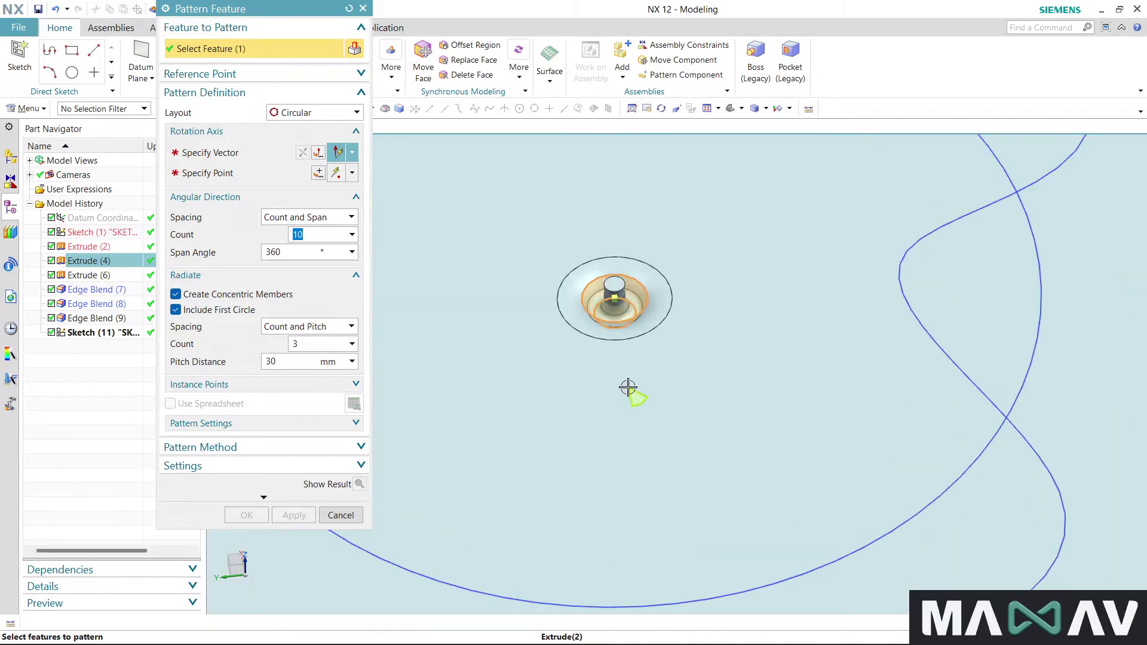
{"action": "scroll", "coordinate": [684, 352], "scroll_direction": "down", "scroll_amount": 2}
{"action": "scroll", "coordinate": [681, 352], "scroll_direction": "up", "scroll_amount": 3}
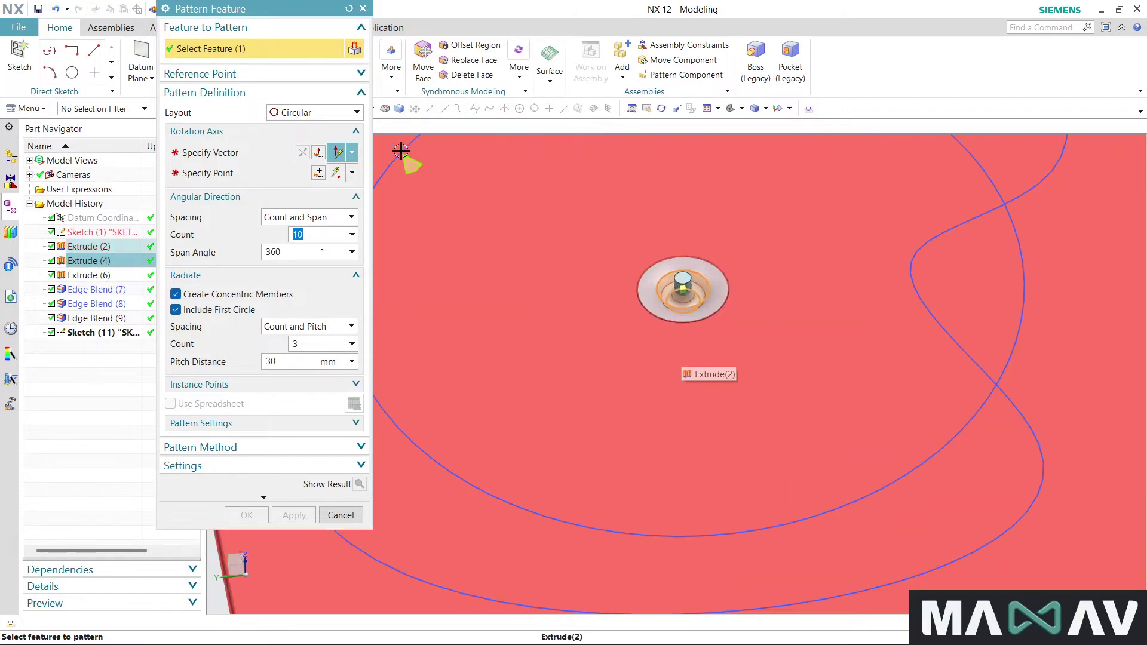
{"action": "left_click", "coordinate": [297, 113]}
Step: Set a Linear layout along the Y axis with count 5 and 30 mm pitch
{"action": "left_click", "coordinate": [303, 129]}
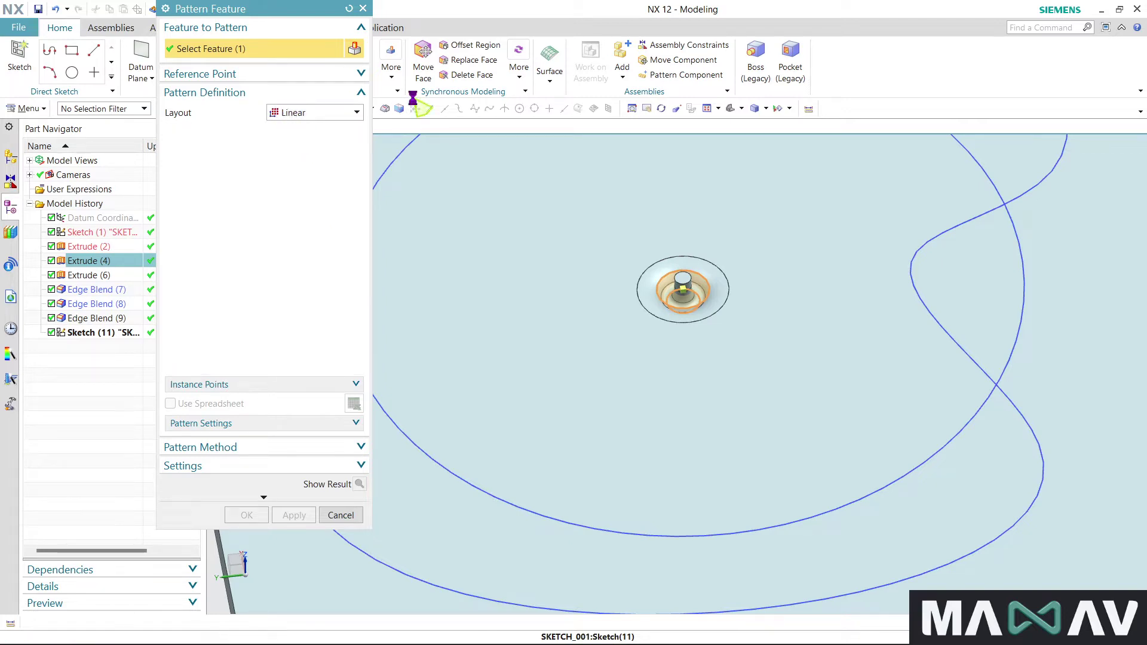
{"action": "left_click", "coordinate": [203, 153]}
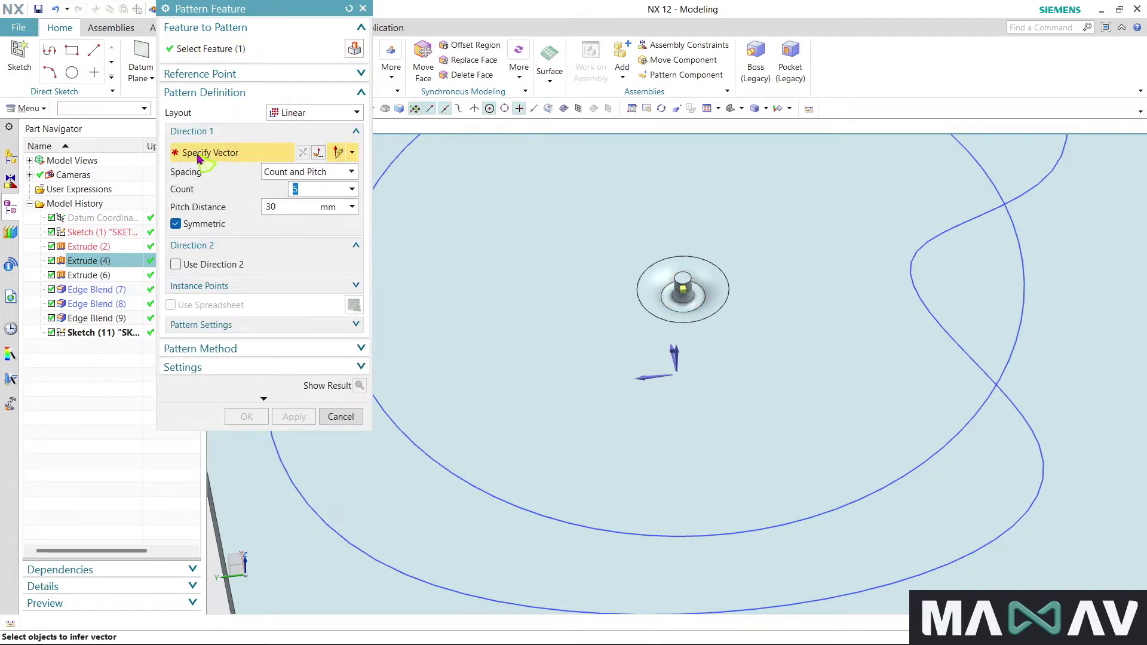
{"action": "left_click", "coordinate": [649, 378]}
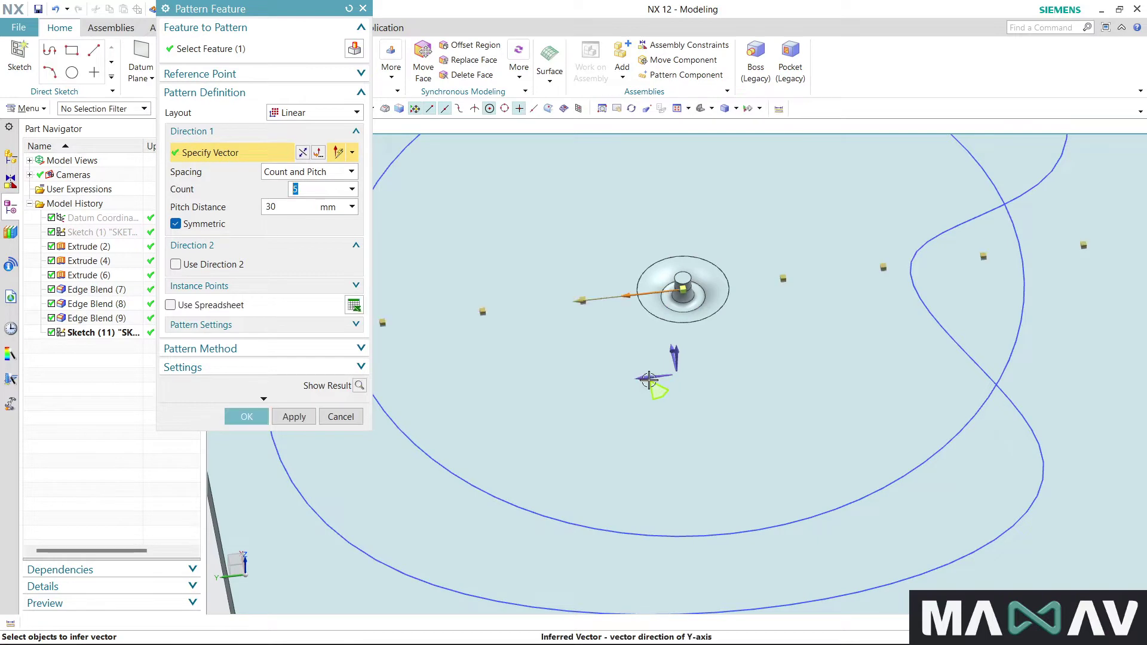
{"action": "scroll", "coordinate": [651, 380], "scroll_direction": "down", "scroll_amount": 3}
{"action": "left_click", "coordinate": [175, 223]}
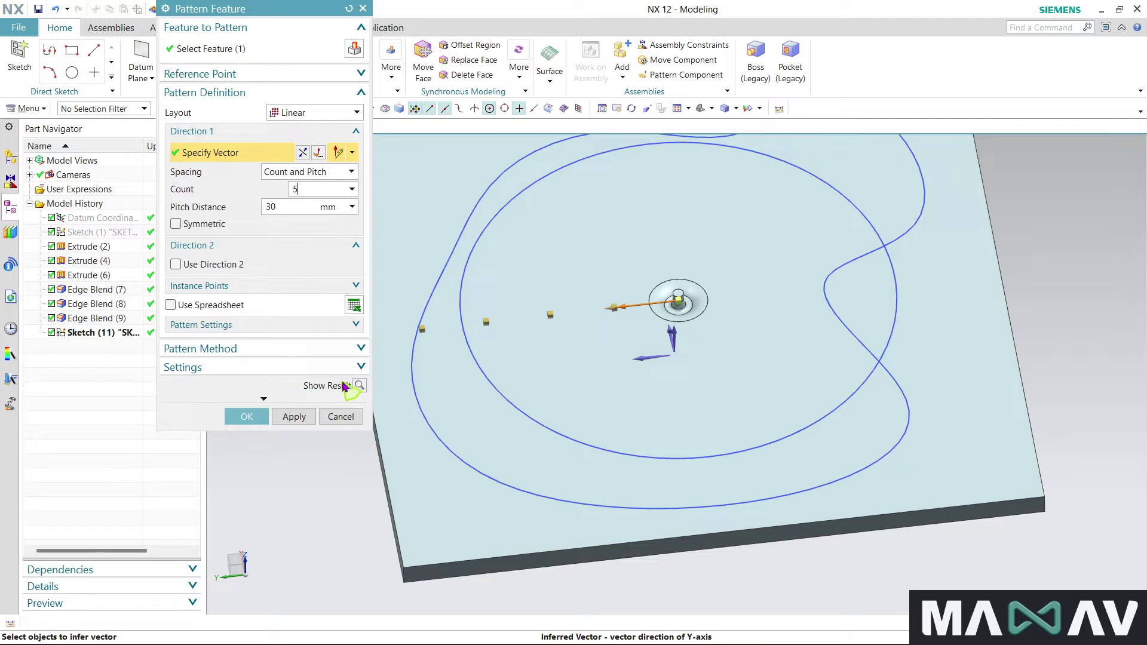
Step: Preview the row of holes, then make direction 1 symmetric
{"action": "left_click", "coordinate": [359, 385]}
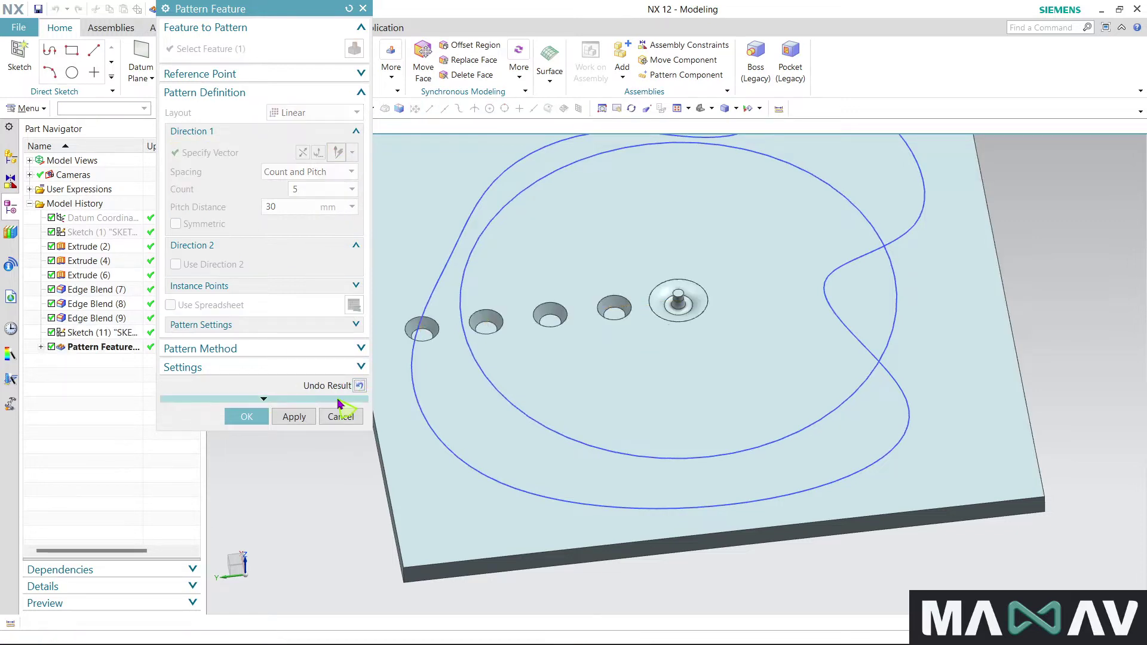
{"action": "mouse_move", "coordinate": [504, 418]}
{"action": "middle_mouse_down"}
{"action": "mouse_move", "coordinate": [495, 461]}
{"action": "mouse_move", "coordinate": [478, 456]}
{"action": "middle_mouse_up"}
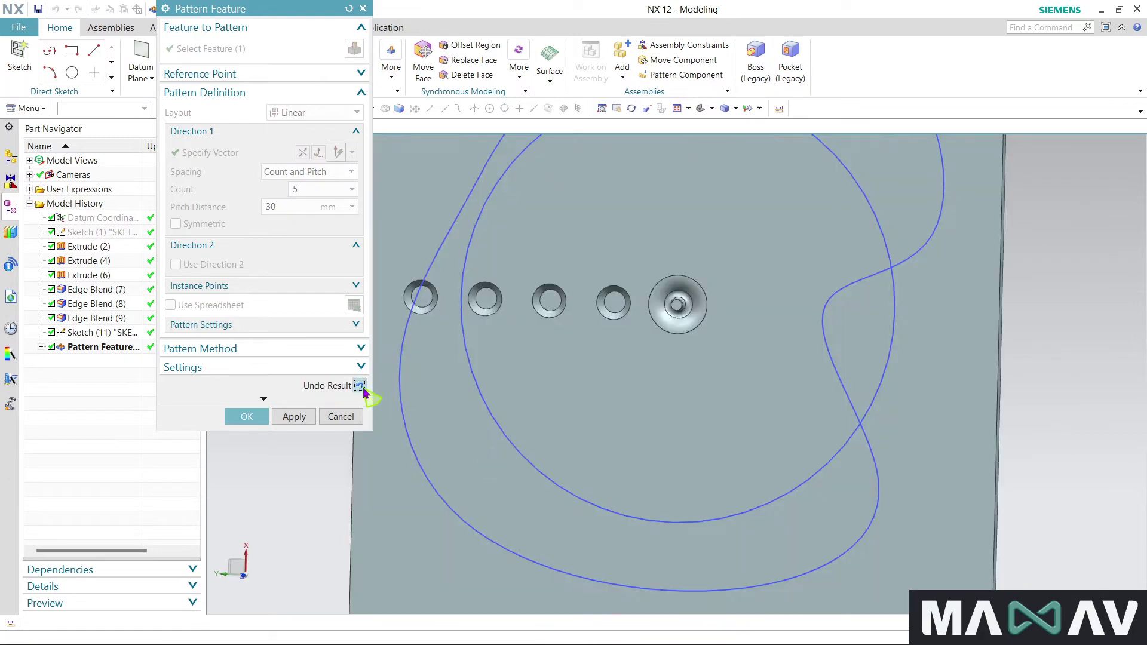
{"action": "left_click", "coordinate": [361, 386]}
{"action": "left_click", "coordinate": [175, 223]}
{"action": "middle_click_drag", "start_coordinate": [740, 415], "coordinate": [744, 366]}
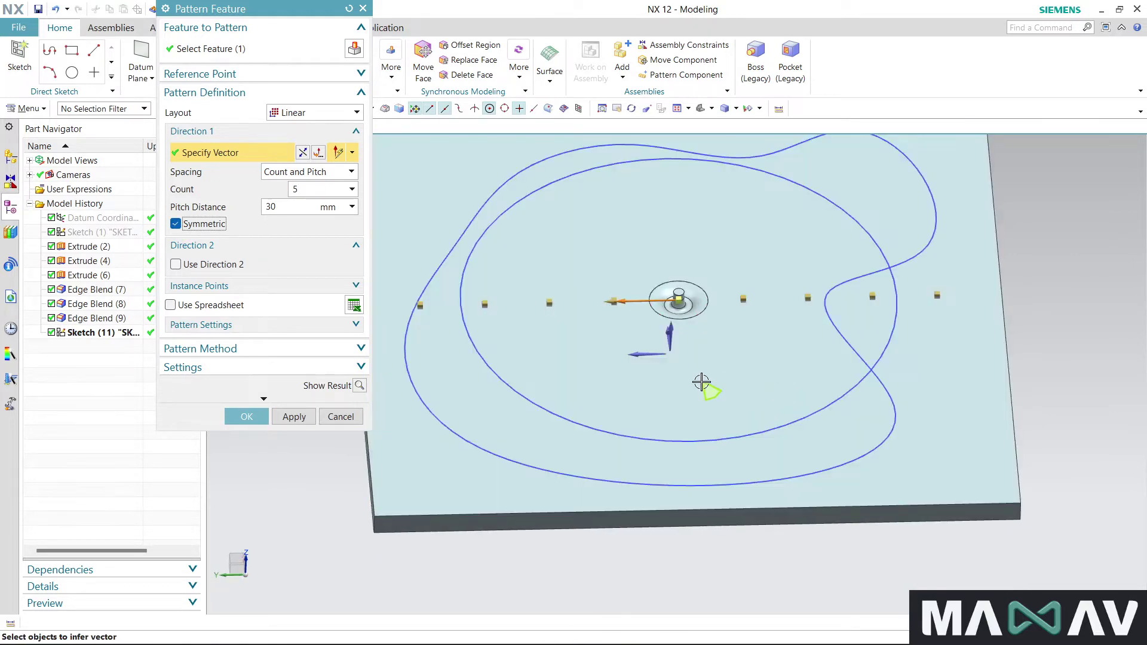
Step: Add a second direction along X with count 4 and 30 mm pitch
{"action": "left_click", "coordinate": [175, 265]}
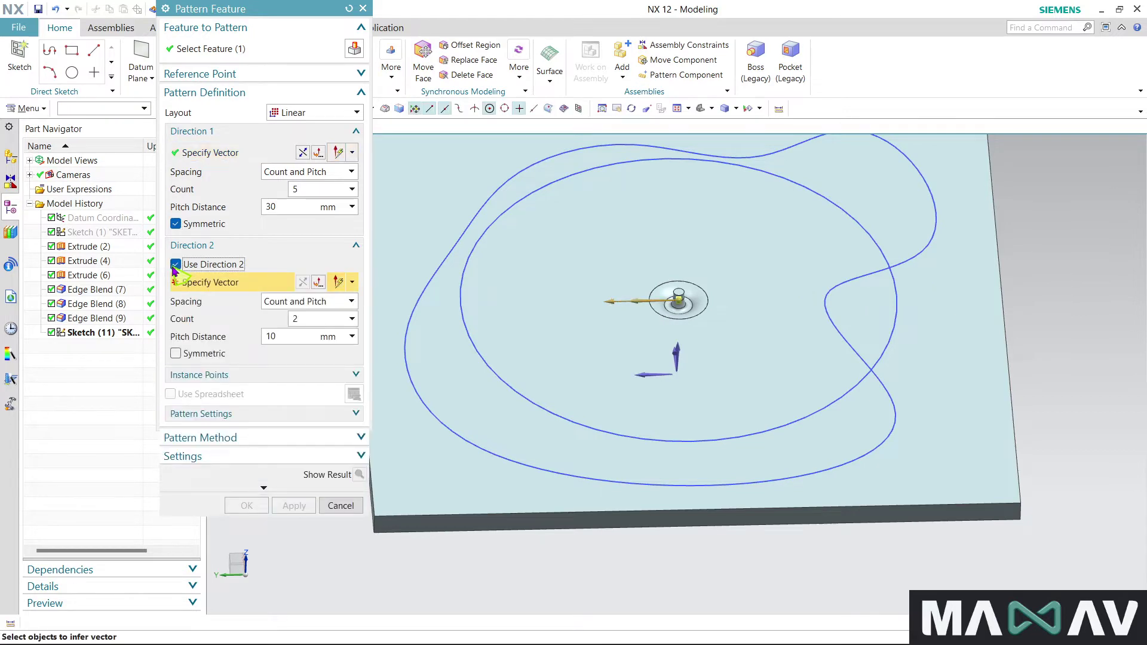
{"action": "mouse_move", "coordinate": [563, 469]}
{"action": "middle_mouse_down"}
{"action": "mouse_move", "coordinate": [595, 468]}
{"action": "mouse_move", "coordinate": [632, 376]}
{"action": "middle_mouse_up"}
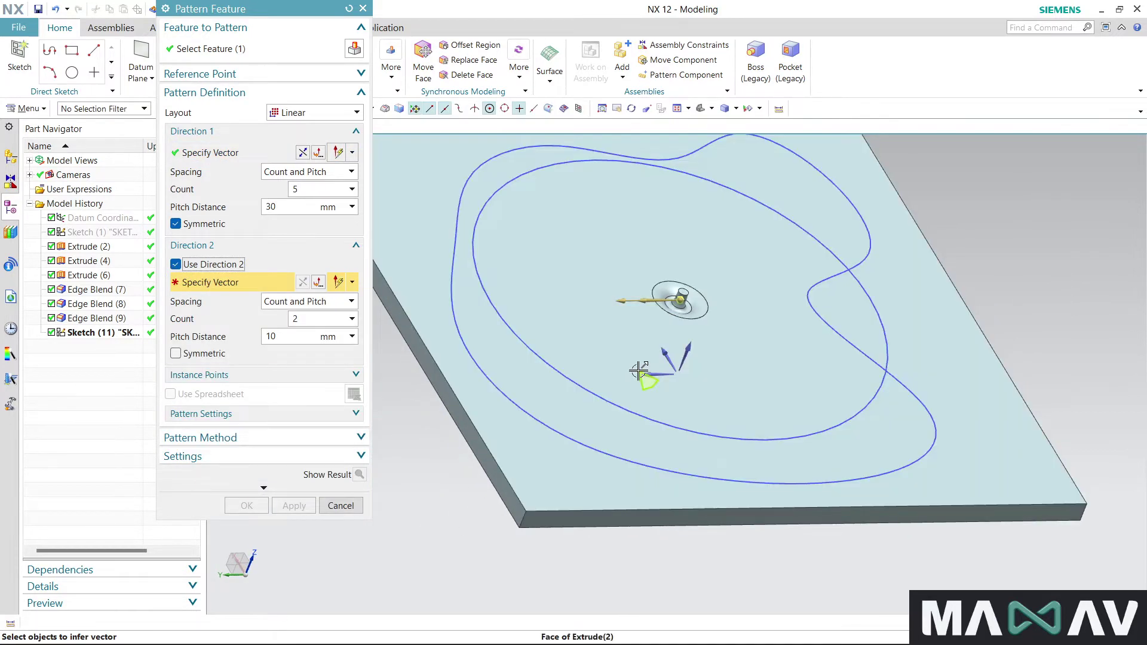
{"action": "left_click", "coordinate": [668, 352]}
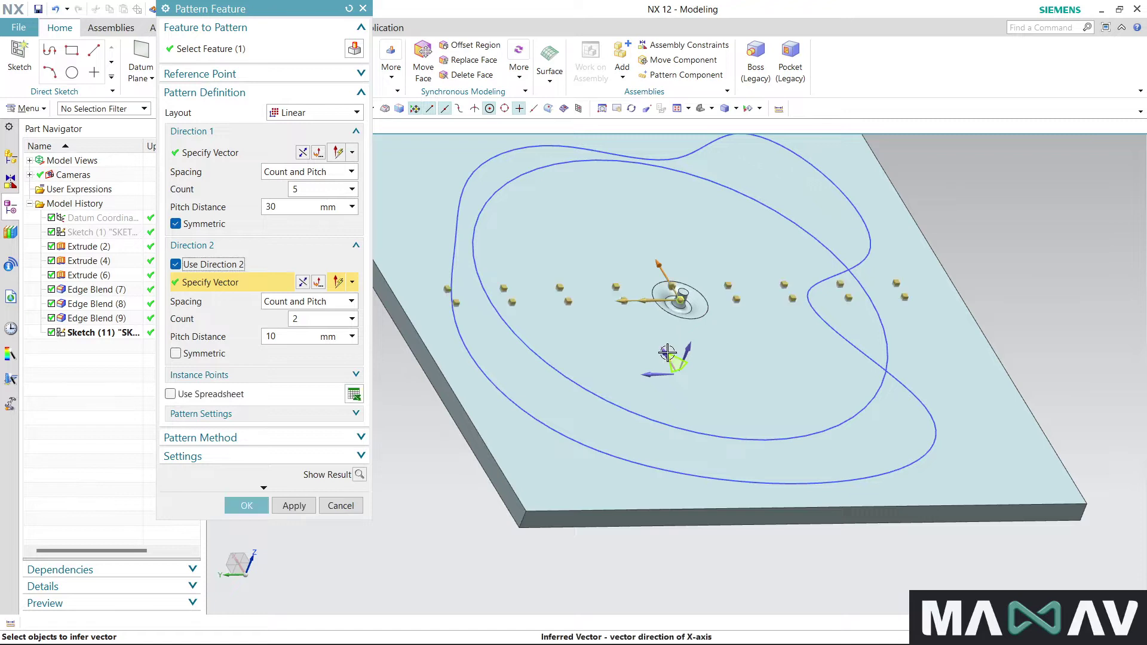
{"action": "mouse_move", "coordinate": [674, 454]}
{"action": "middle_mouse_down"}
{"action": "mouse_move", "coordinate": [643, 475]}
{"action": "mouse_move", "coordinate": [646, 490]}
{"action": "middle_mouse_up"}
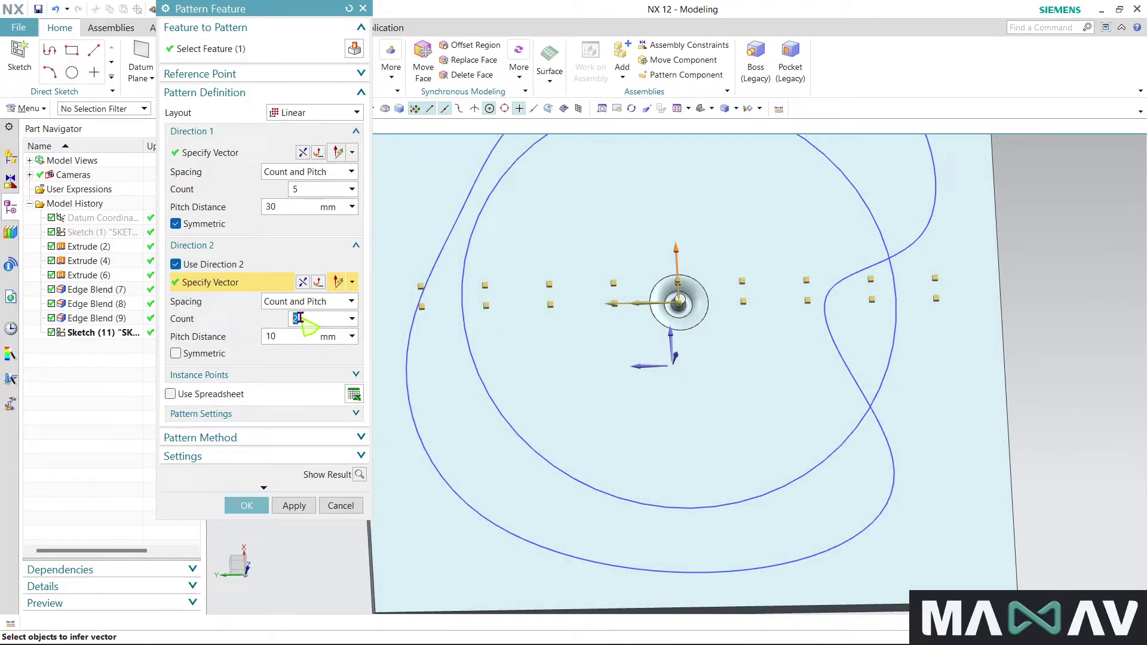
{"action": "type", "text": "4"}
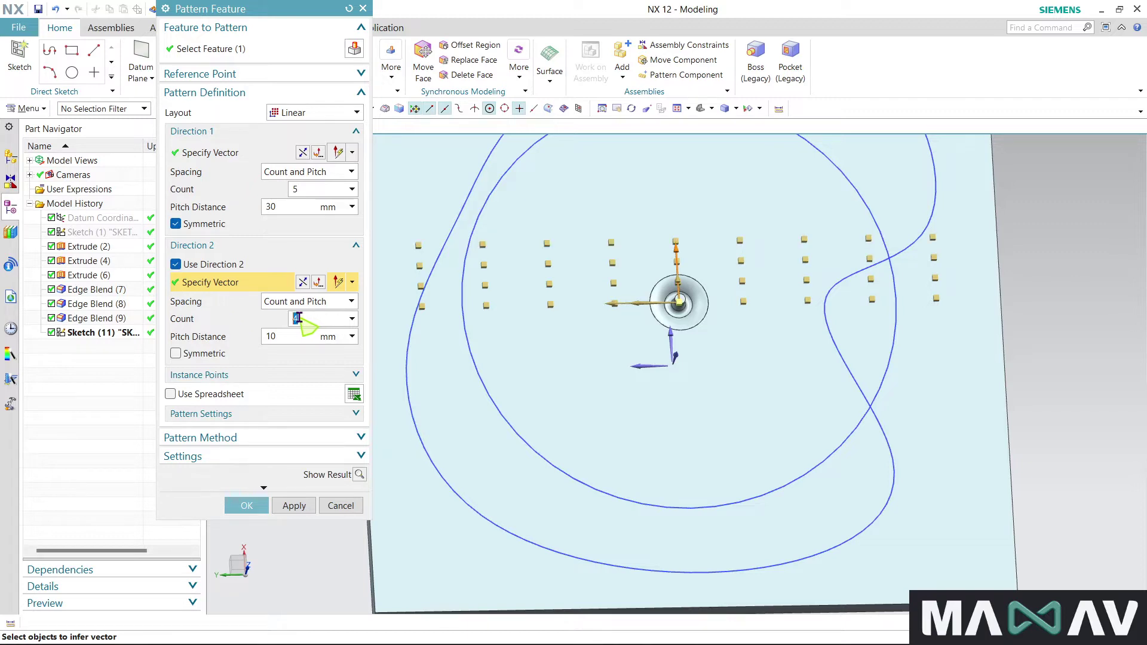
{"action": "left_click", "coordinate": [289, 339]}
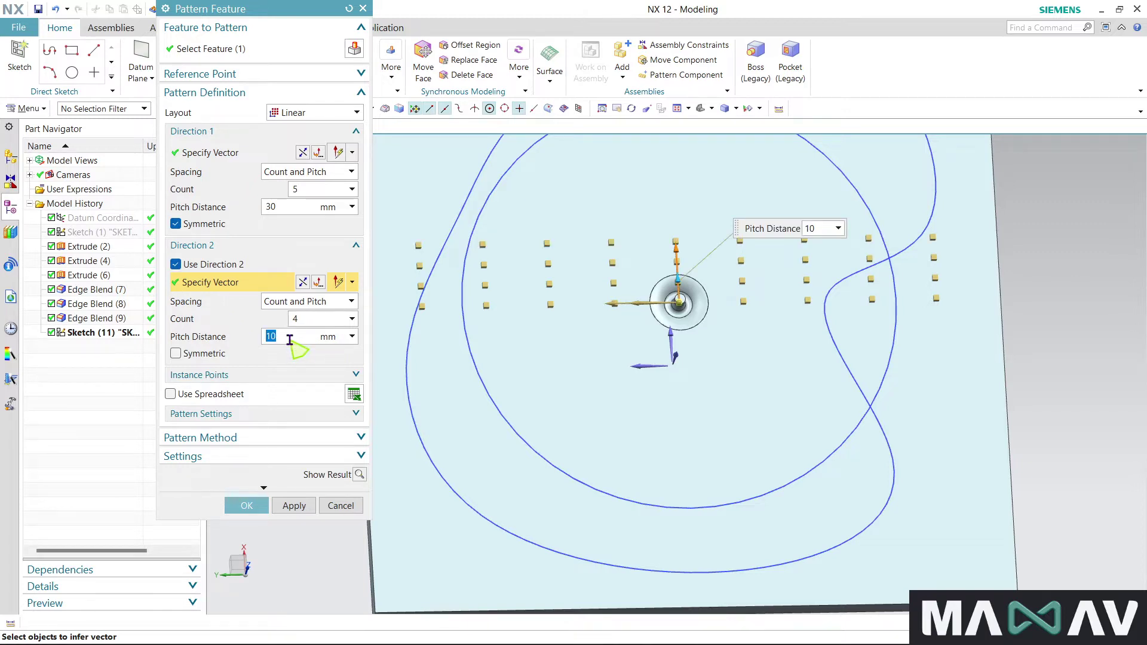
{"action": "type", "text": "30"}
{"action": "key", "text": "Return"}
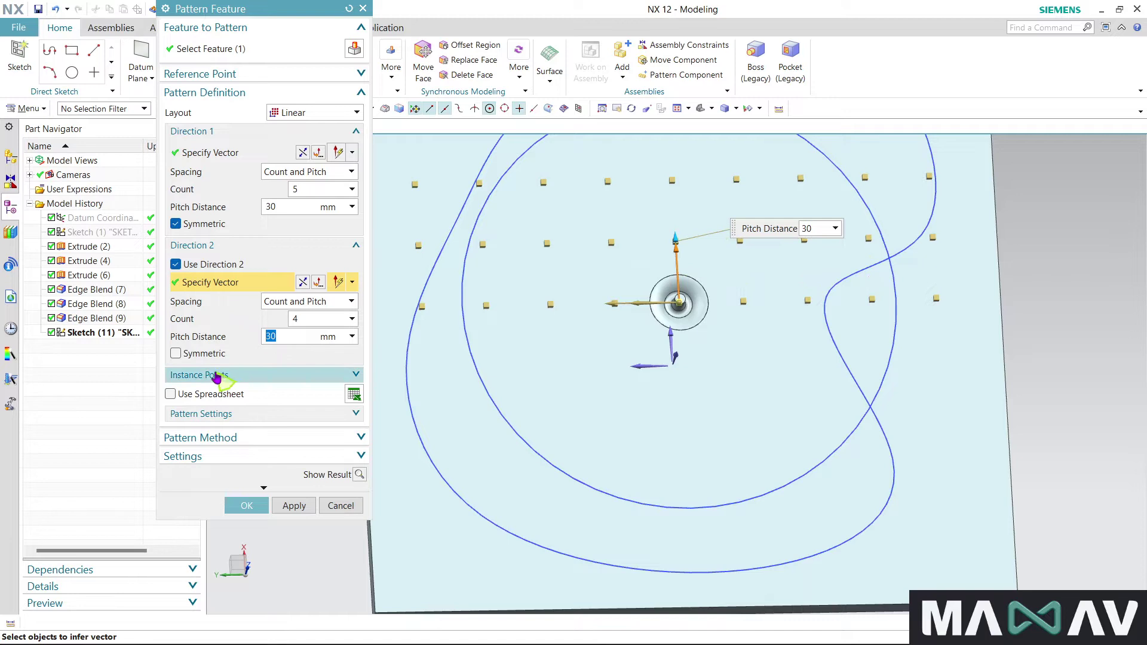
Step: Turn off Symmetric in direction 1 and preview the 5-by-4 hole grid
{"action": "left_click", "coordinate": [176, 223]}
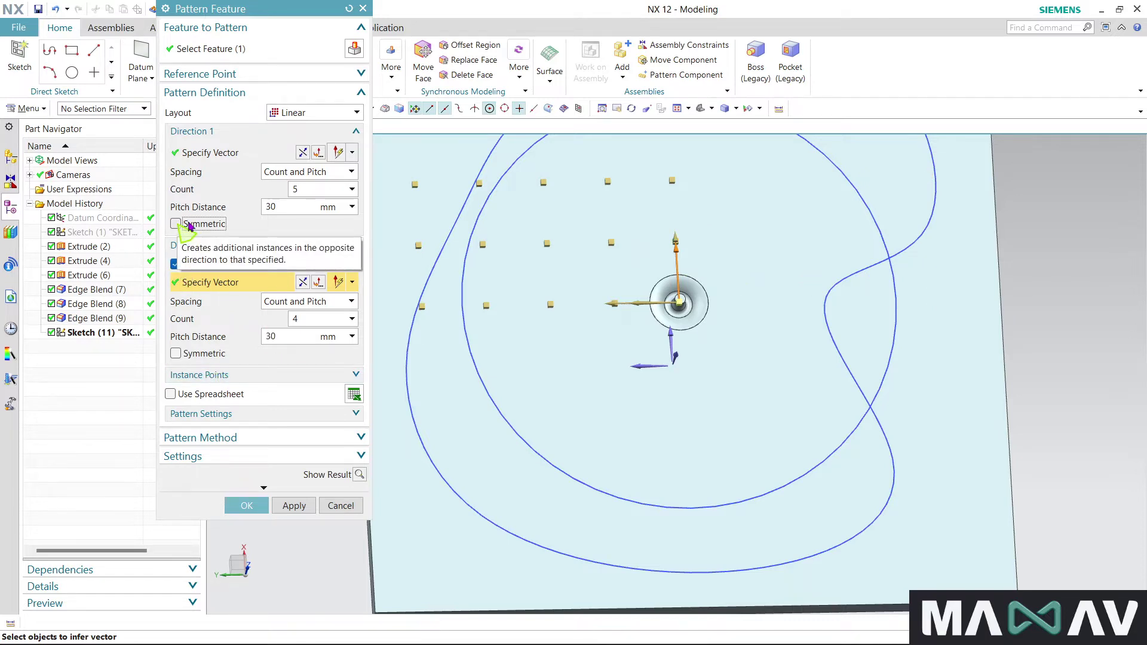
{"action": "scroll", "coordinate": [418, 348], "scroll_direction": "down", "scroll_amount": 2}
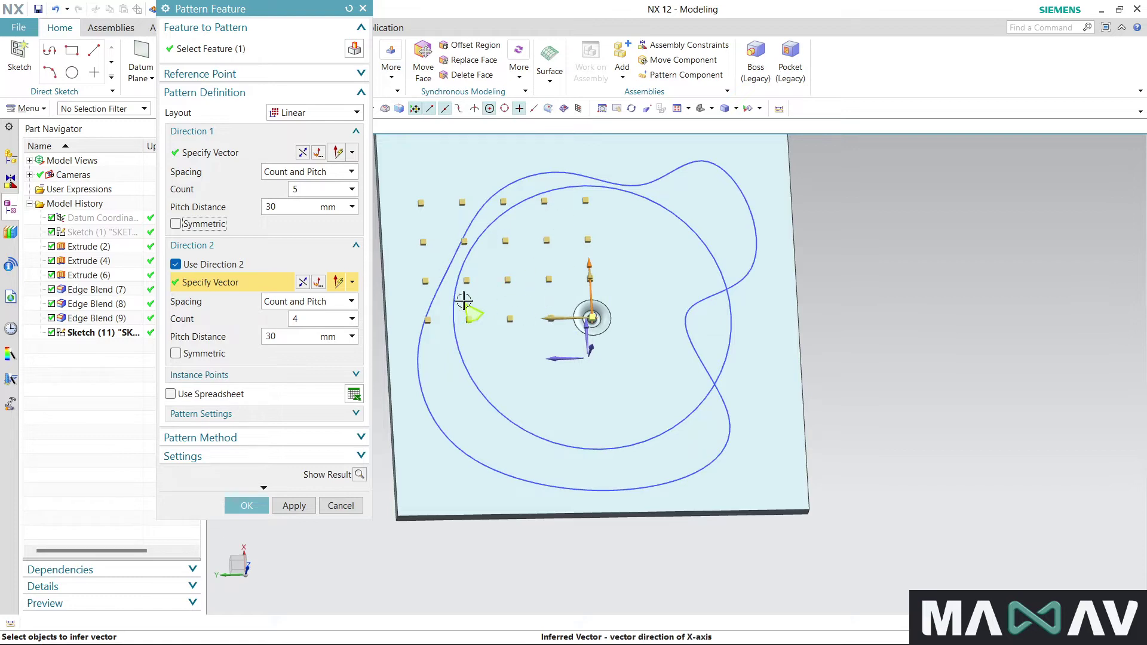
{"action": "left_click", "coordinate": [359, 475]}
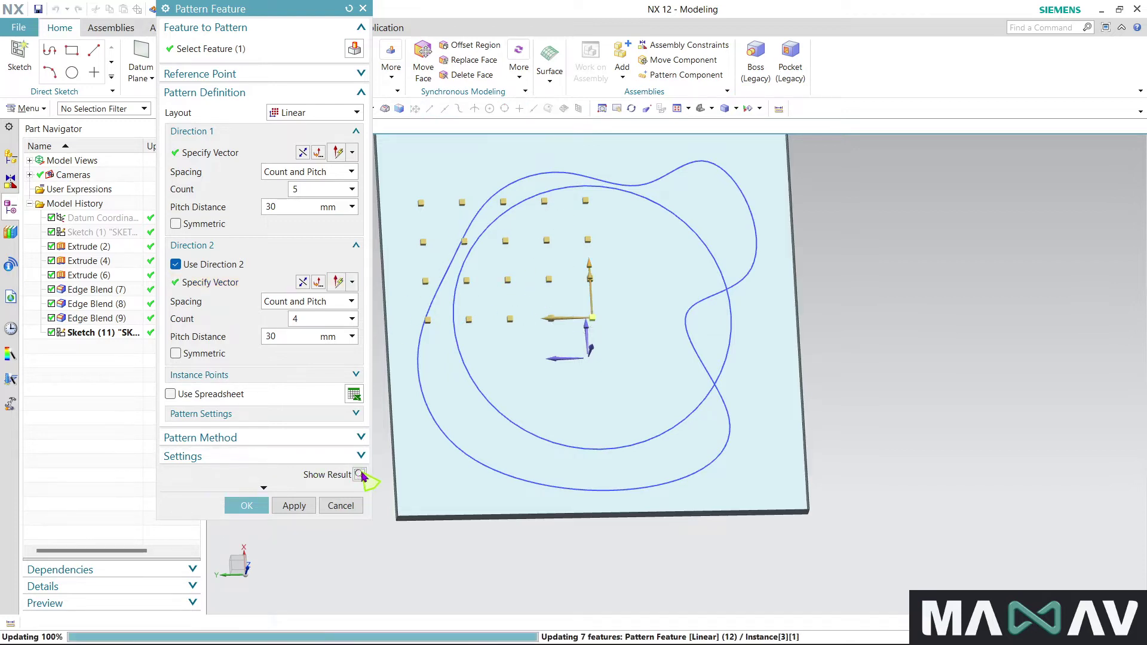
{"action": "mouse_move", "coordinate": [445, 435]}
{"action": "middle_mouse_down"}
{"action": "mouse_move", "coordinate": [412, 435]}
{"action": "mouse_move", "coordinate": [448, 462]}
{"action": "middle_mouse_up"}
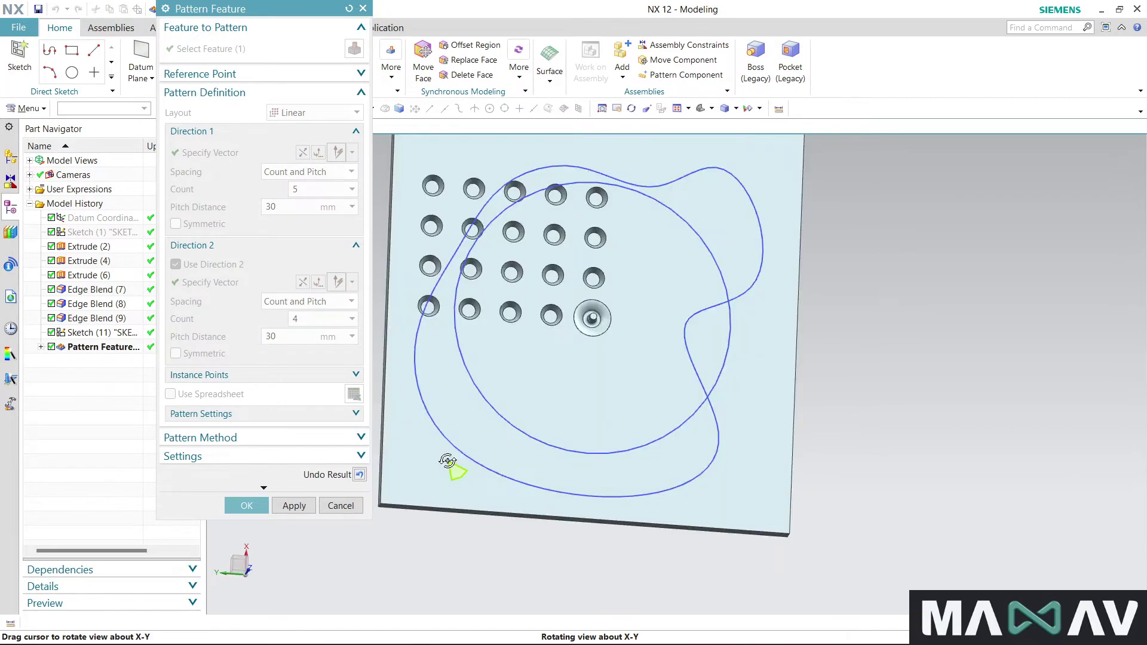
Step: Make both directions symmetric, preview the 9-by-7 grid, then undo the result
{"action": "left_click", "coordinate": [359, 474]}
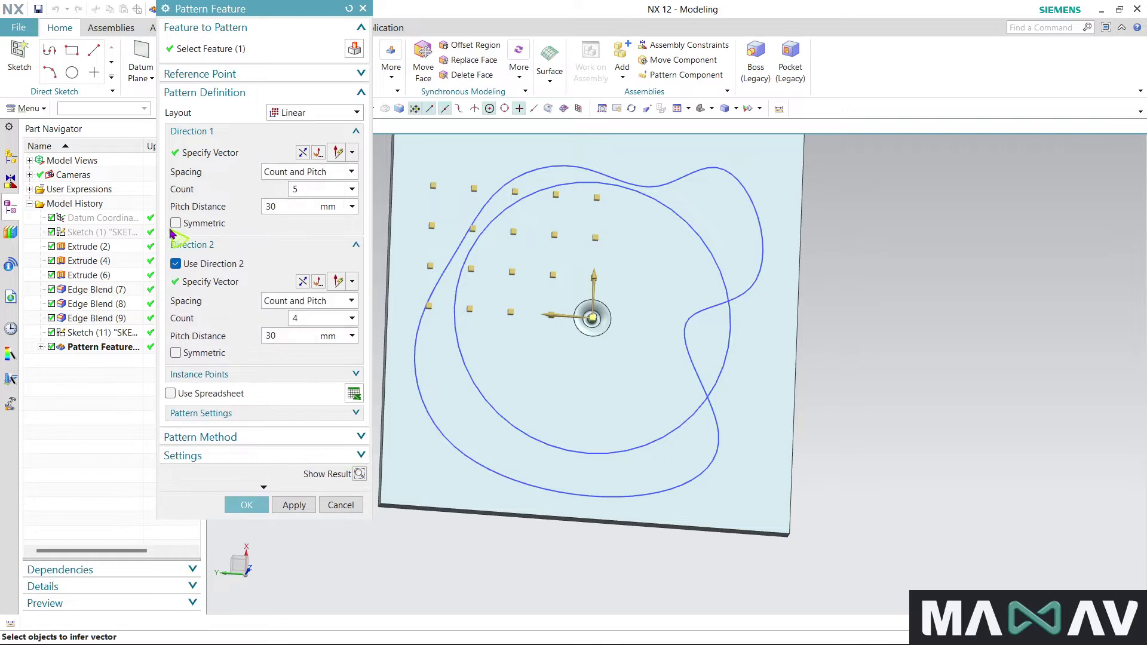
{"action": "left_click", "coordinate": [175, 223]}
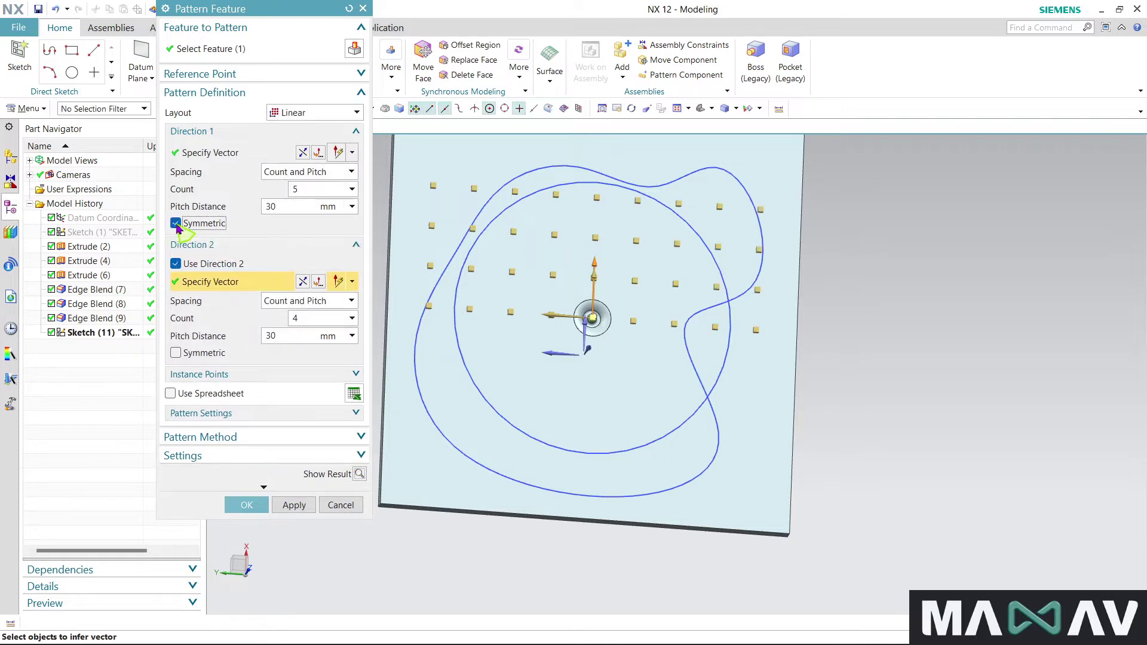
{"action": "left_click", "coordinate": [175, 353]}
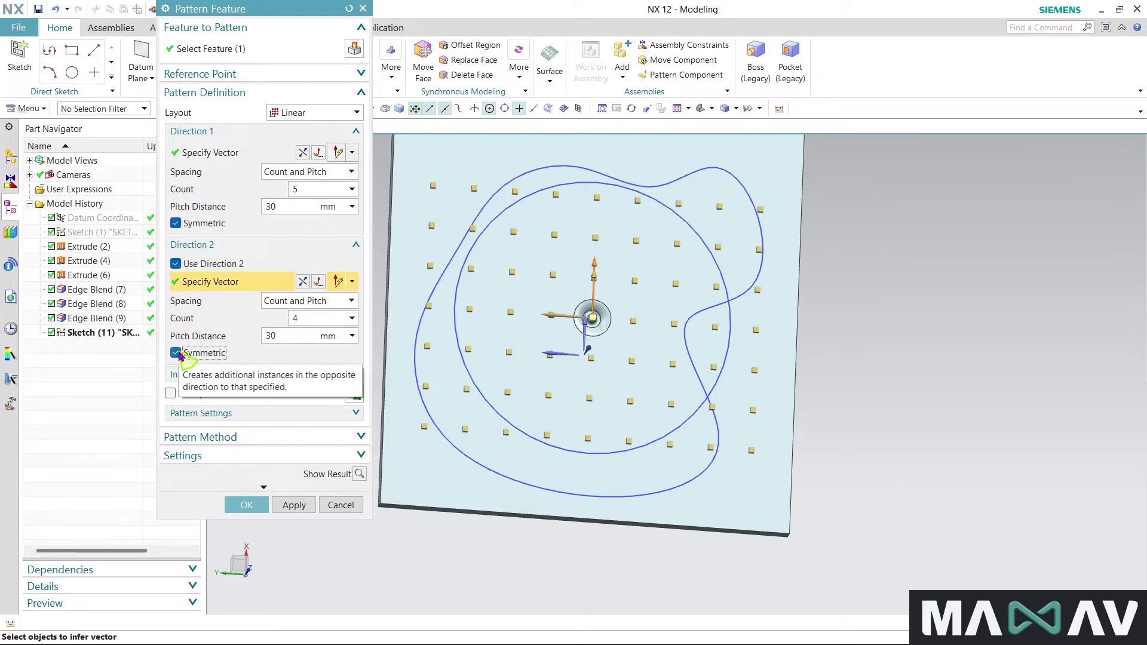
{"action": "left_click", "coordinate": [359, 474]}
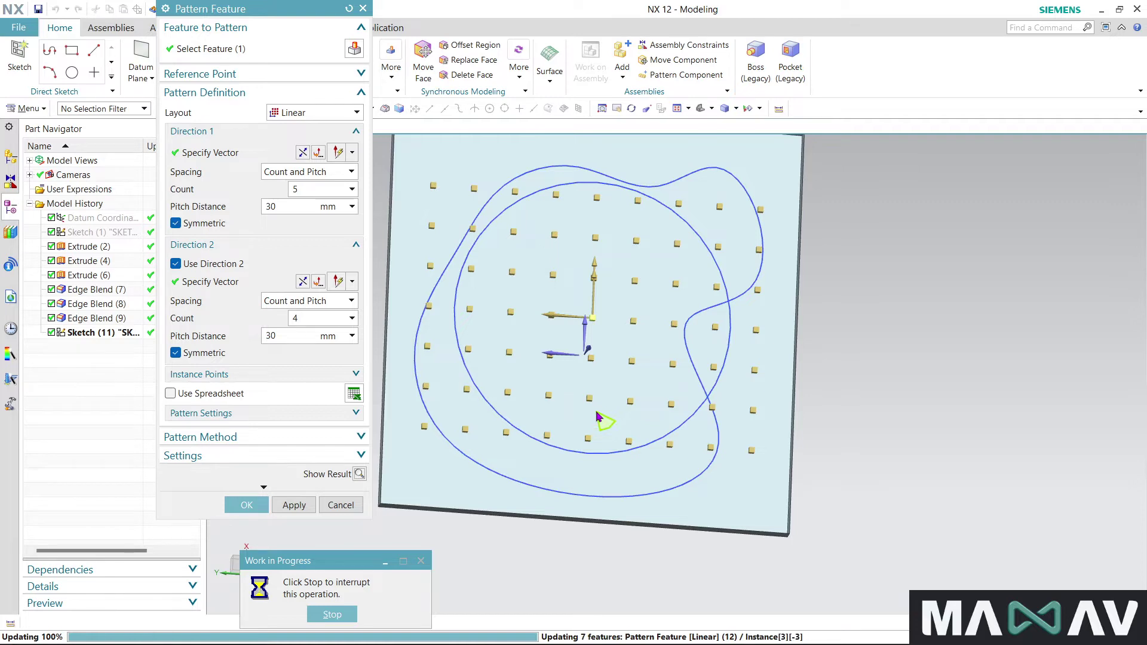
{"action": "middle_click_drag", "start_coordinate": [553, 530], "coordinate": [545, 497]}
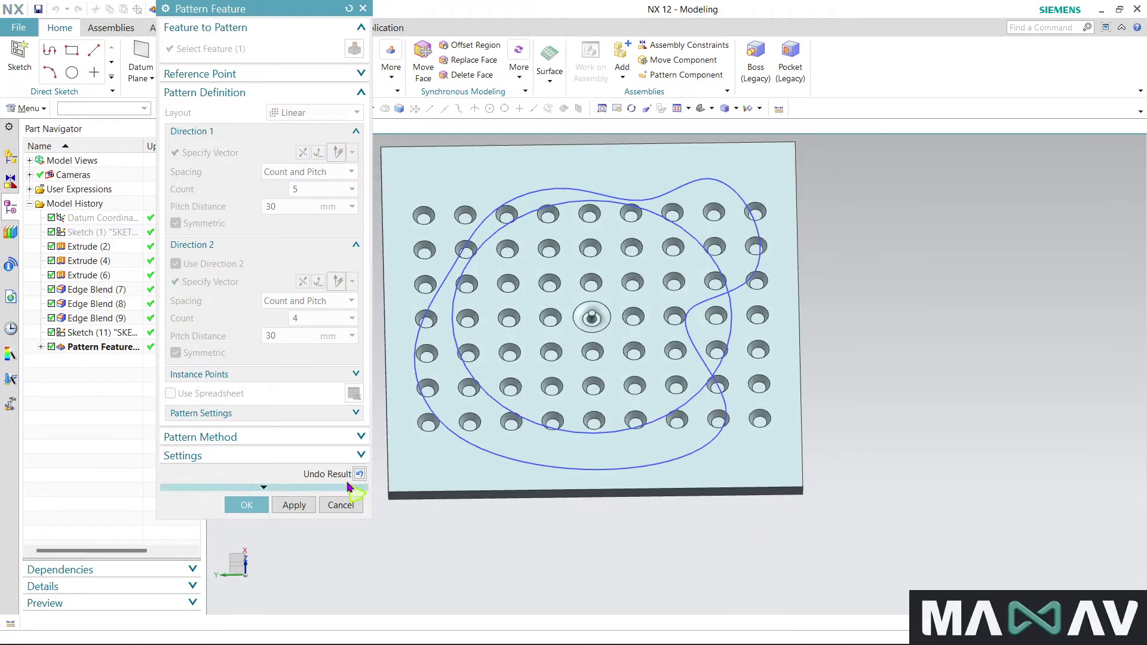
{"action": "left_click", "coordinate": [360, 475]}
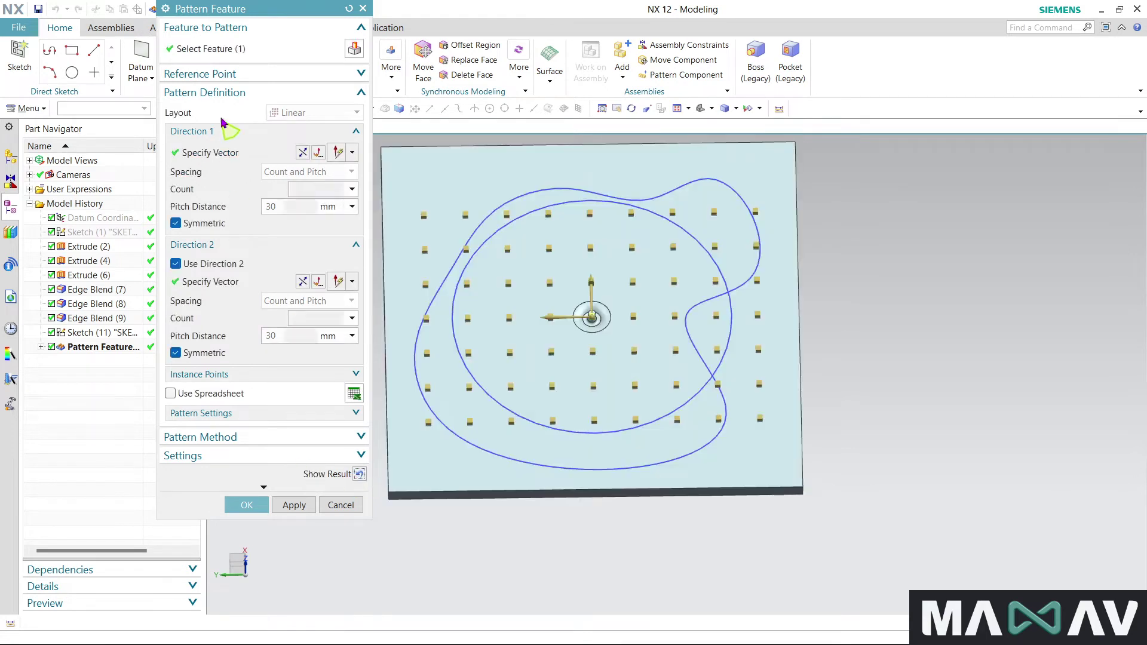
Step: Add Extrude (6), Edge Blend (7) and Edge Blend (8) to the patterned features
{"action": "left_click", "coordinate": [204, 51]}
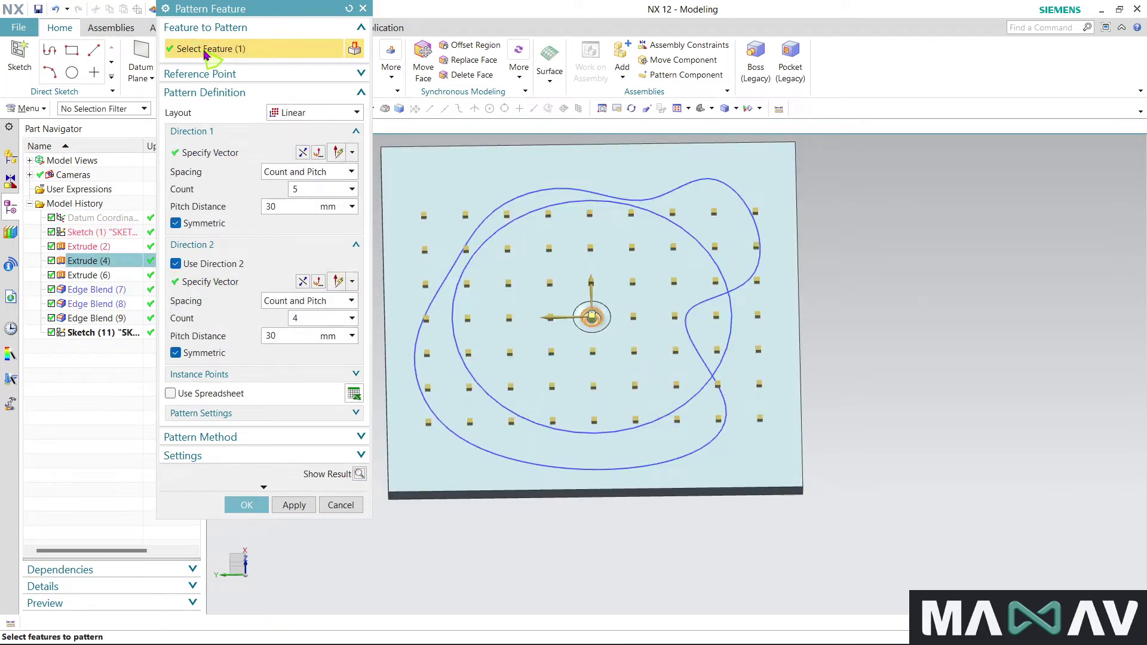
{"action": "scroll", "coordinate": [627, 324], "scroll_direction": "up", "scroll_amount": 3}
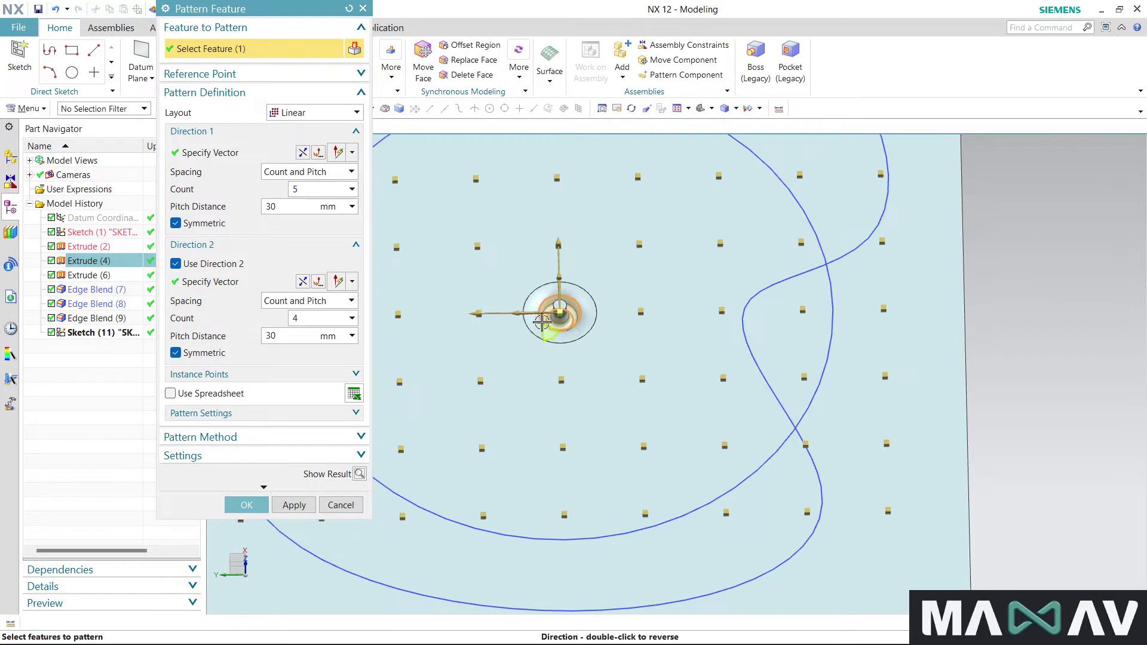
{"action": "scroll", "coordinate": [616, 304], "scroll_direction": "down", "scroll_amount": 3}
{"action": "scroll", "coordinate": [616, 303], "scroll_direction": "up", "scroll_amount": 1}
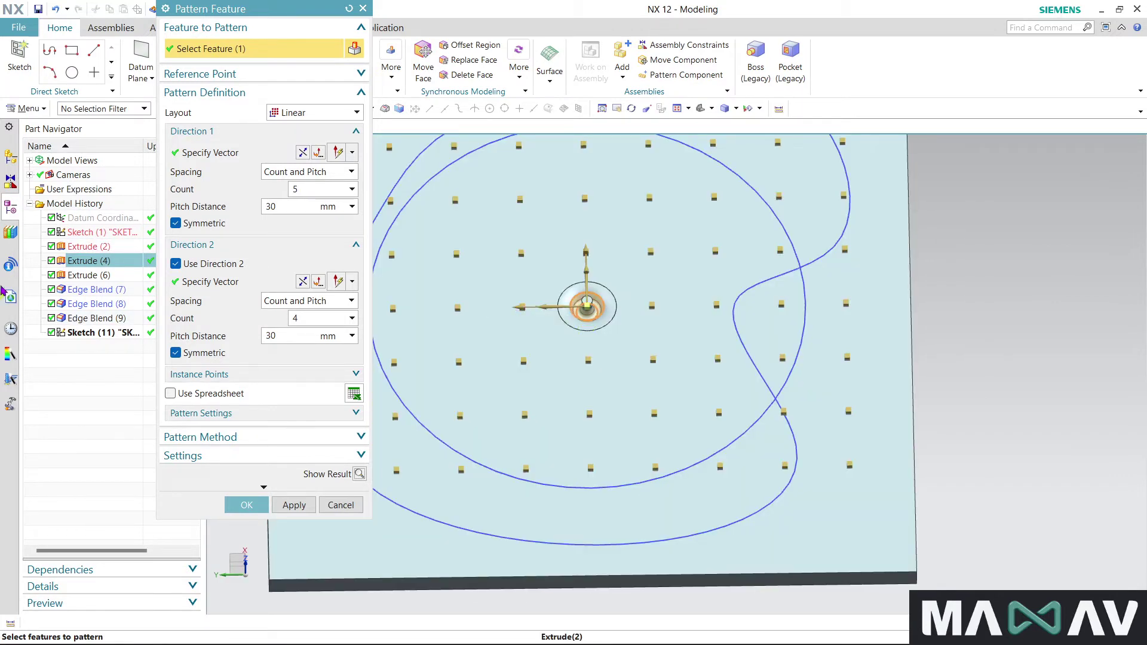
{"action": "left_click", "coordinate": [97, 279]}
{"action": "left_click", "coordinate": [99, 290]}
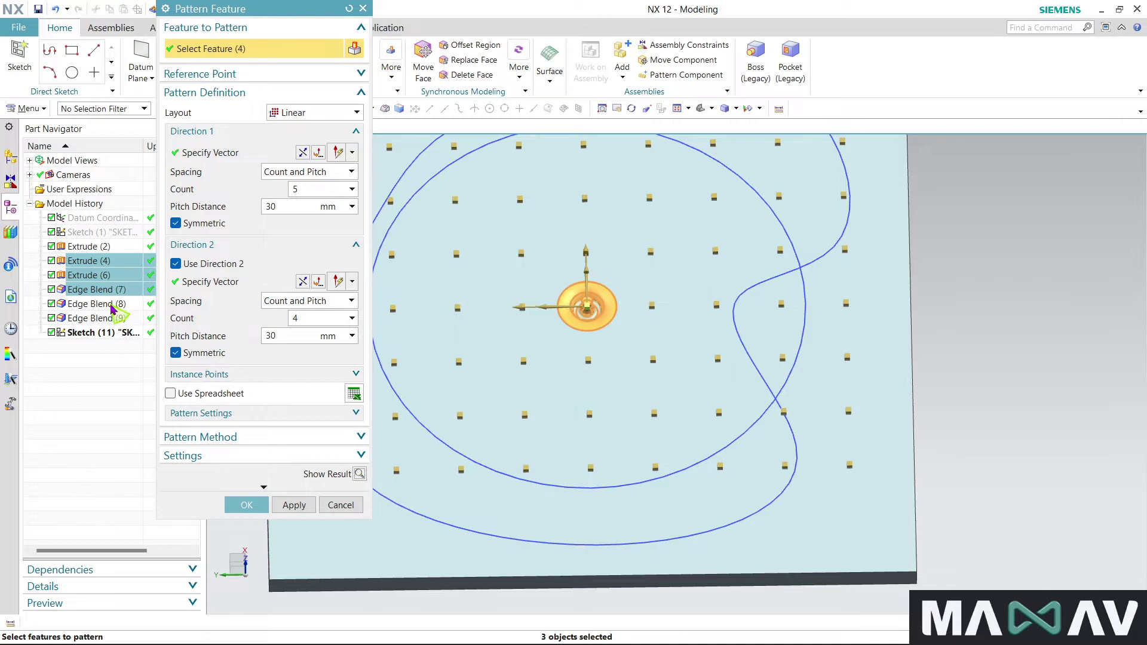
{"action": "left_click", "coordinate": [111, 306]}
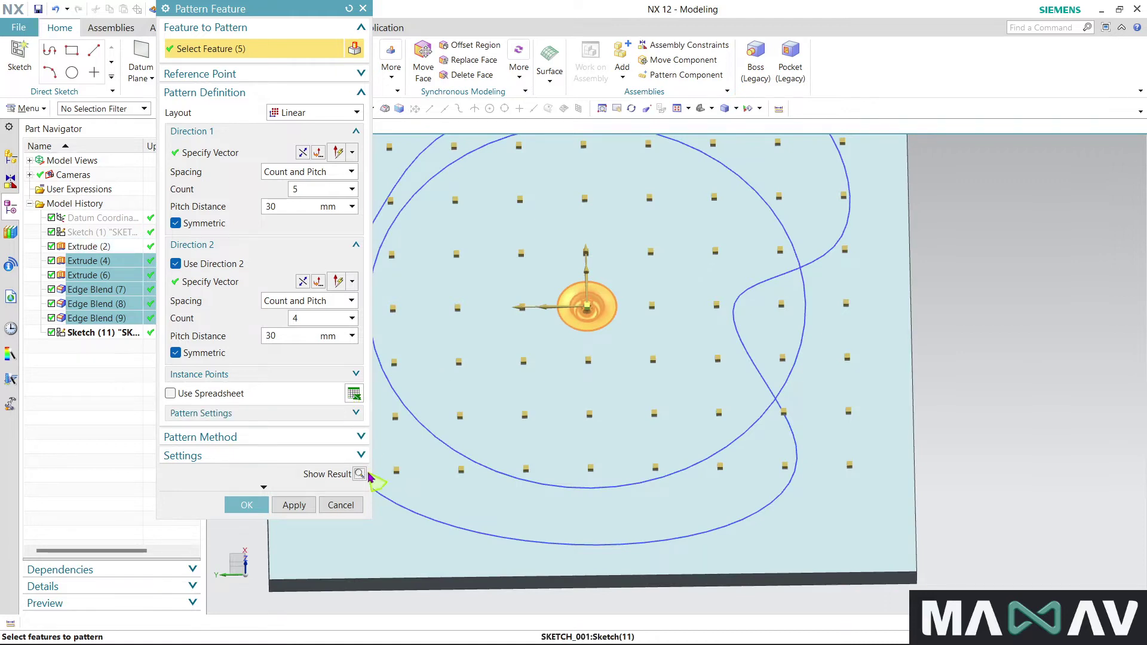
Step: Confirm the 9-by-7 pin pattern and orbit the plate to inspect it
{"action": "left_click", "coordinate": [251, 506]}
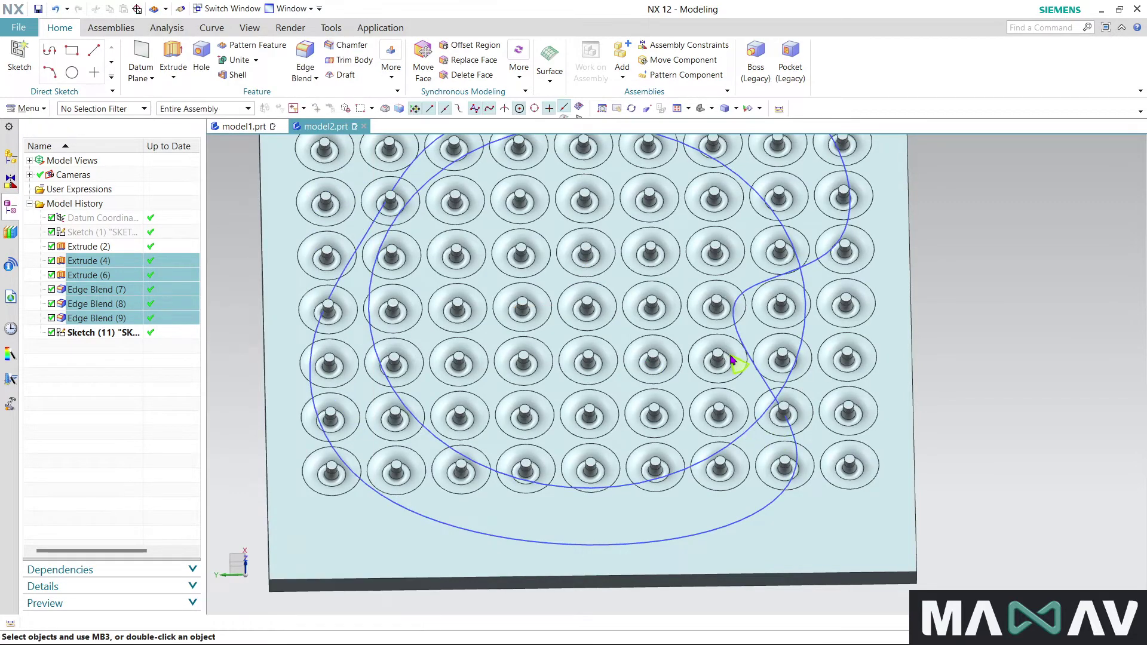
{"action": "scroll", "coordinate": [734, 365], "scroll_direction": "down", "scroll_amount": 2}
{"action": "scroll", "coordinate": [732, 358], "scroll_direction": "down", "scroll_amount": 2}
{"action": "mouse_move", "coordinate": [648, 517]}
{"action": "middle_mouse_down"}
{"action": "mouse_move", "coordinate": [633, 478]}
{"action": "mouse_move", "coordinate": [645, 525]}
{"action": "mouse_move", "coordinate": [618, 533]}
{"action": "mouse_move", "coordinate": [663, 520]}
{"action": "mouse_move", "coordinate": [651, 508]}
{"action": "middle_mouse_up"}
Step: Edit the pin pattern: disable Symmetric and Direction 2, pitch 80 mm
{"action": "left_click", "coordinate": [102, 347]}
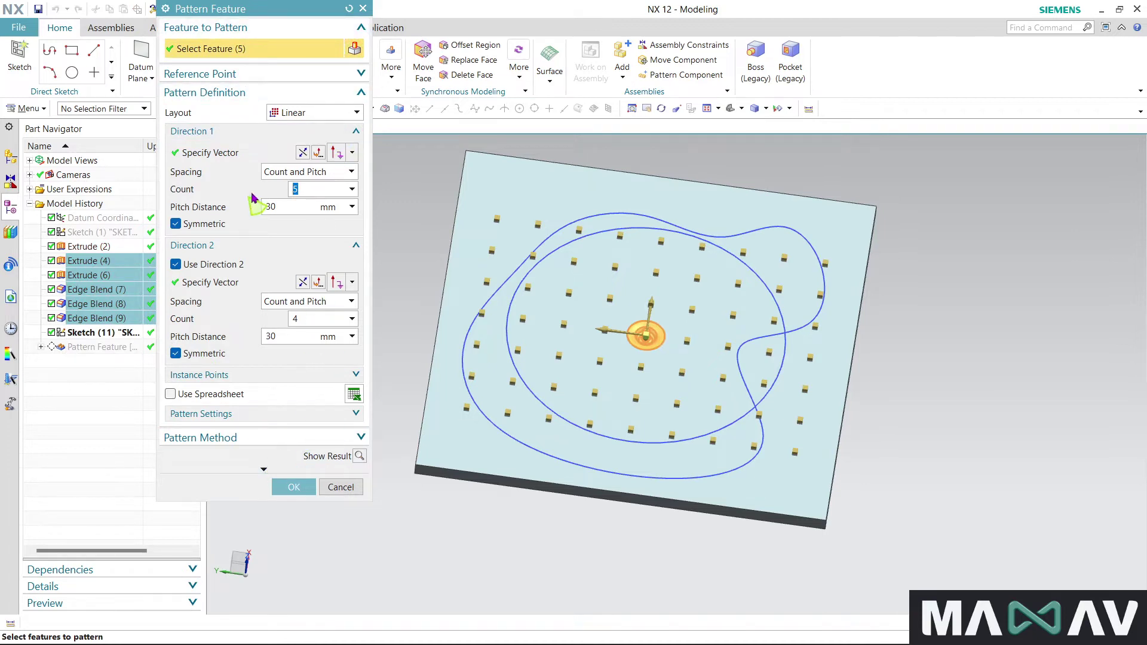
{"action": "left_click", "coordinate": [175, 224]}
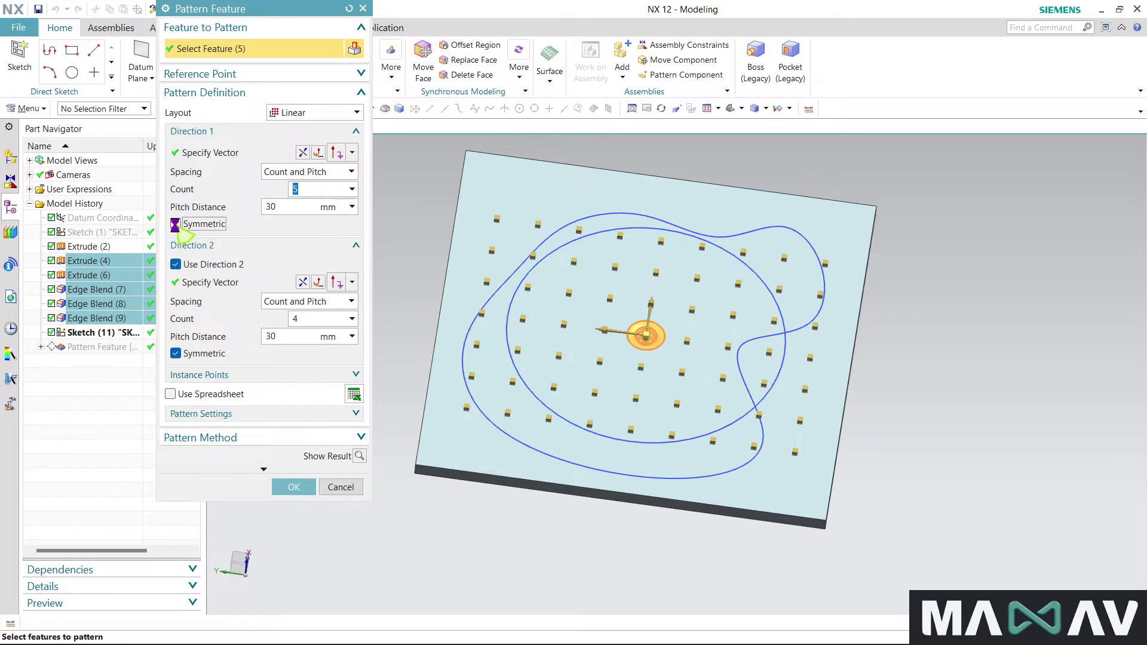
{"action": "left_click", "coordinate": [175, 264]}
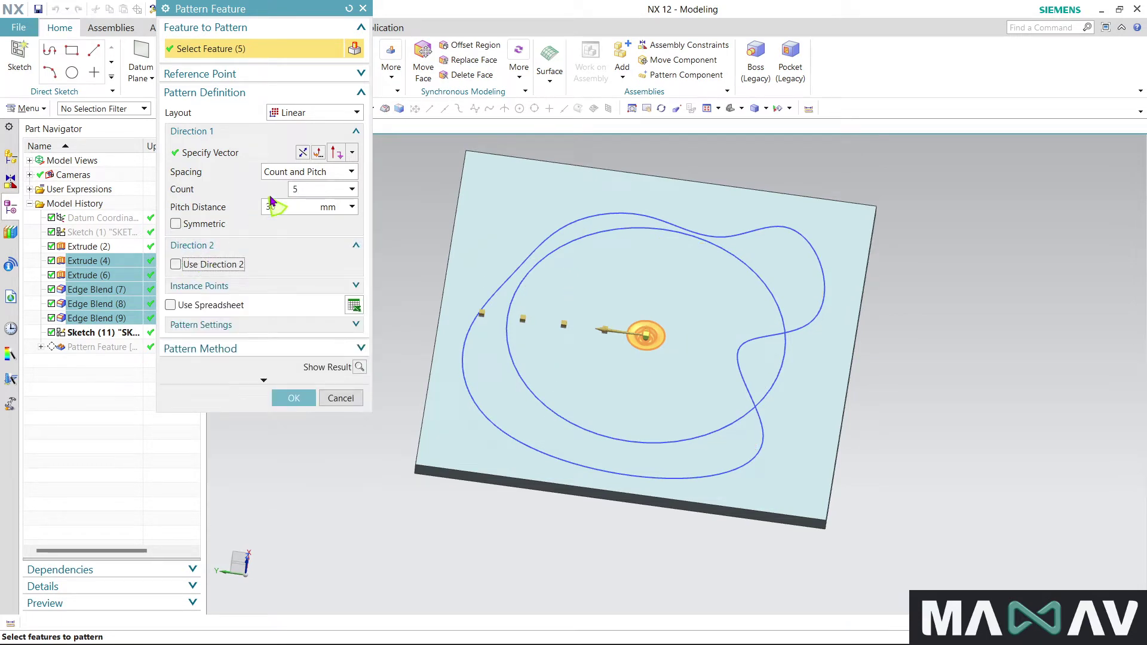
{"action": "left_click", "coordinate": [295, 207]}
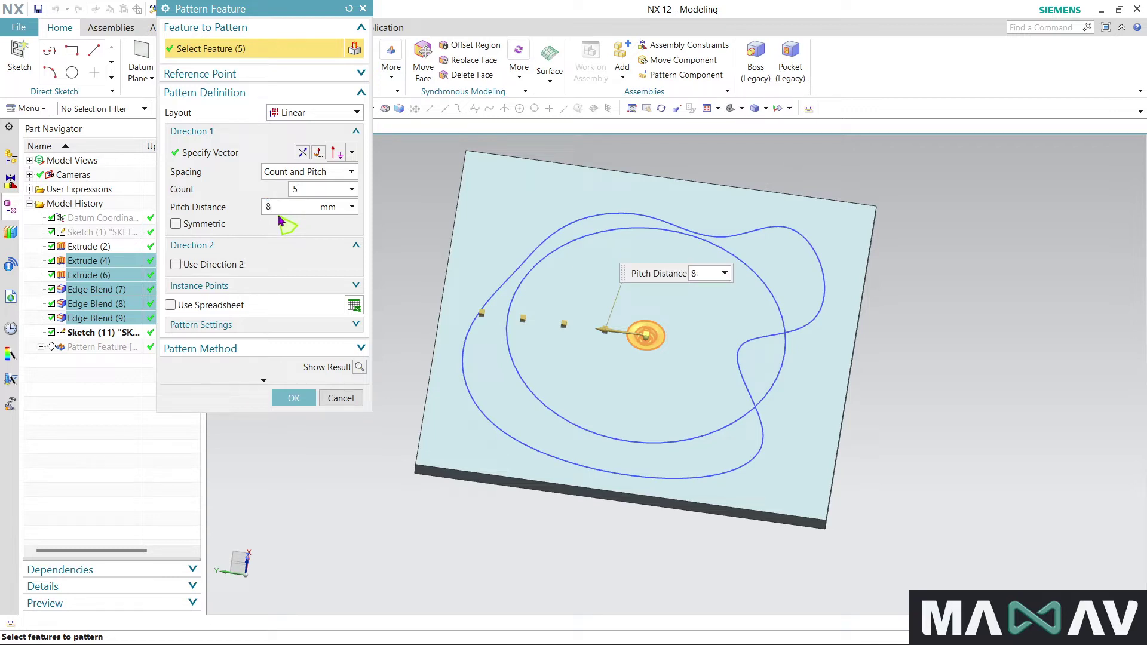
{"action": "type", "text": "0"}
{"action": "key", "text": "Return"}
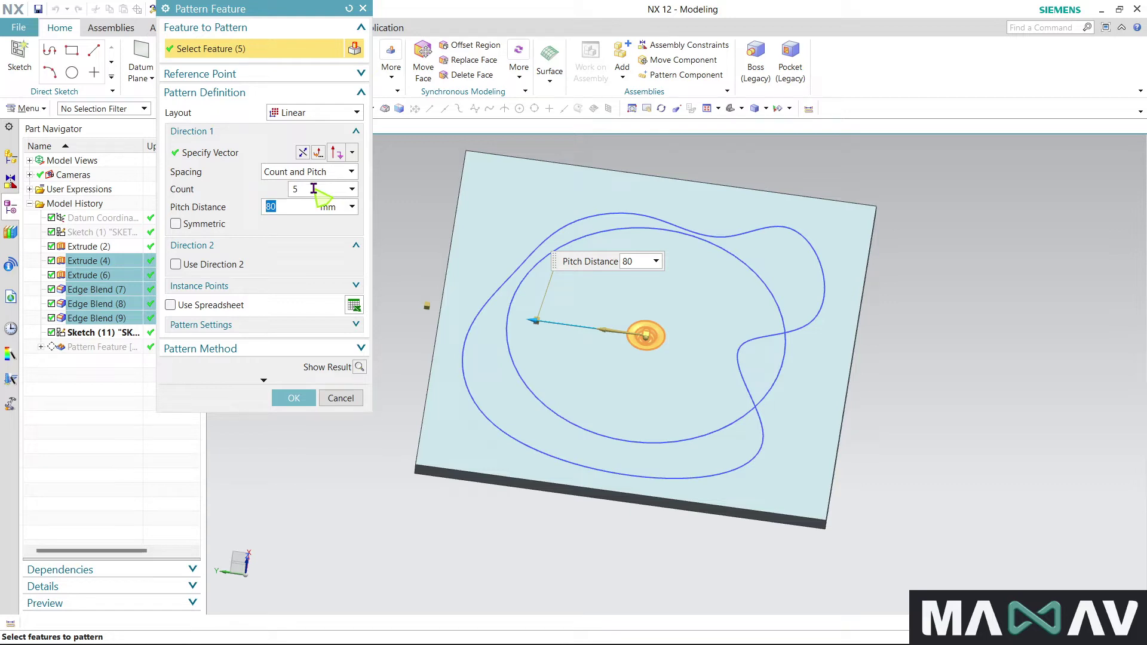
Step: Change the pitch to 100 mm and count to 2, and apply the edit
{"action": "left_click", "coordinate": [313, 189]}
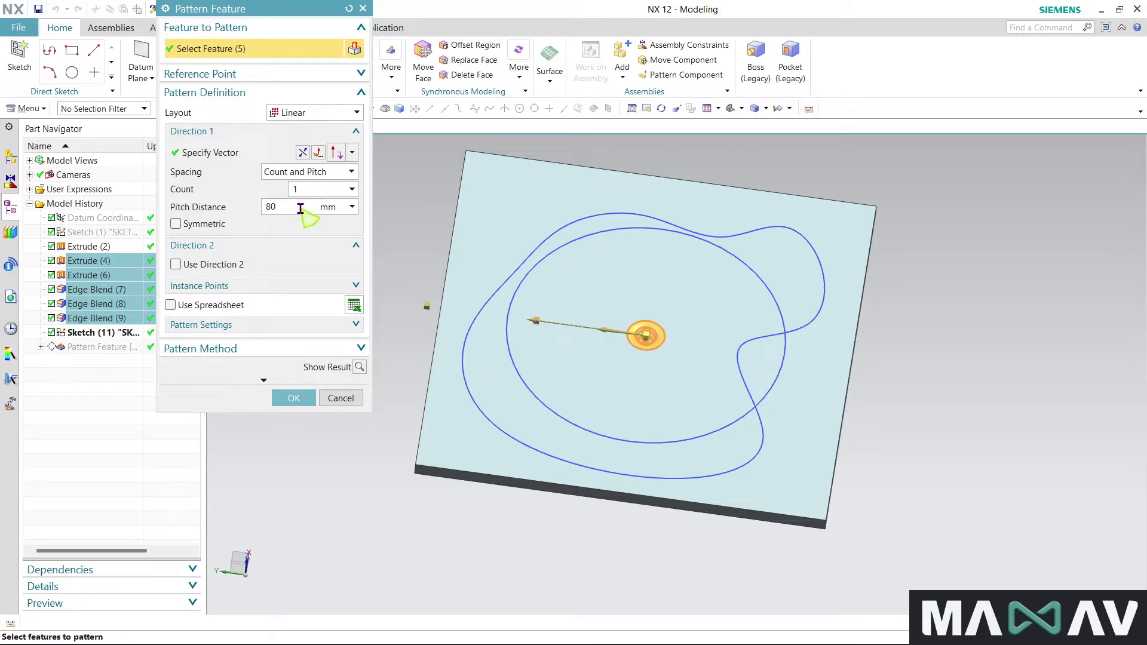
{"action": "left_click", "coordinate": [299, 209]}
{"action": "type", "text": "0"}
{"action": "key", "text": "Return"}
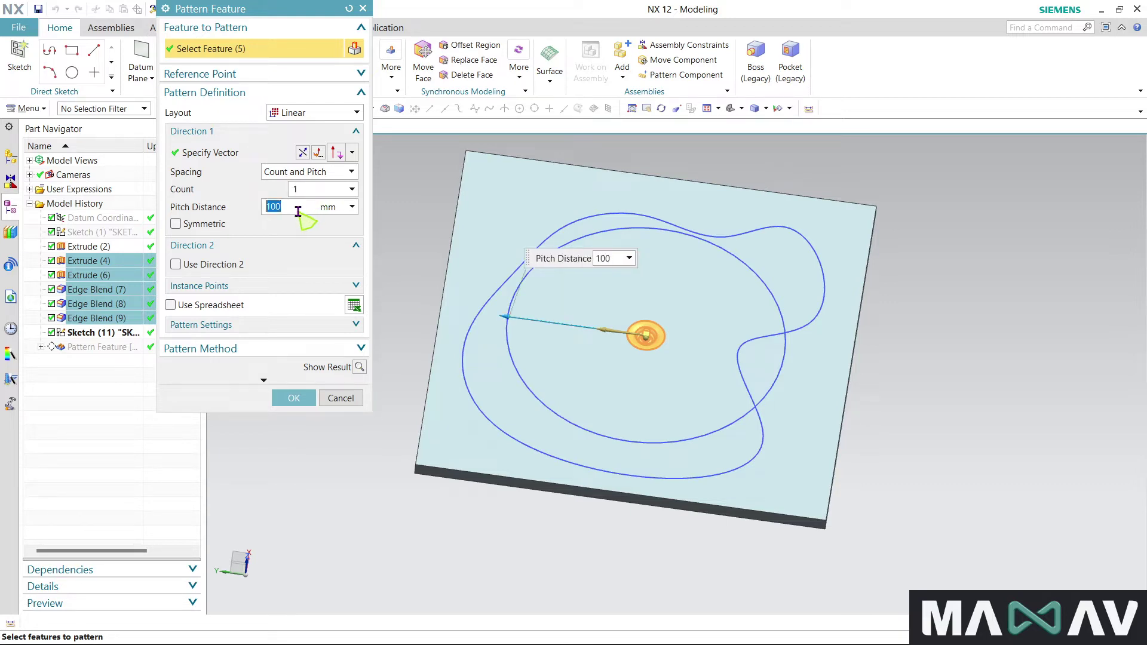
{"action": "left_click", "coordinate": [298, 189]}
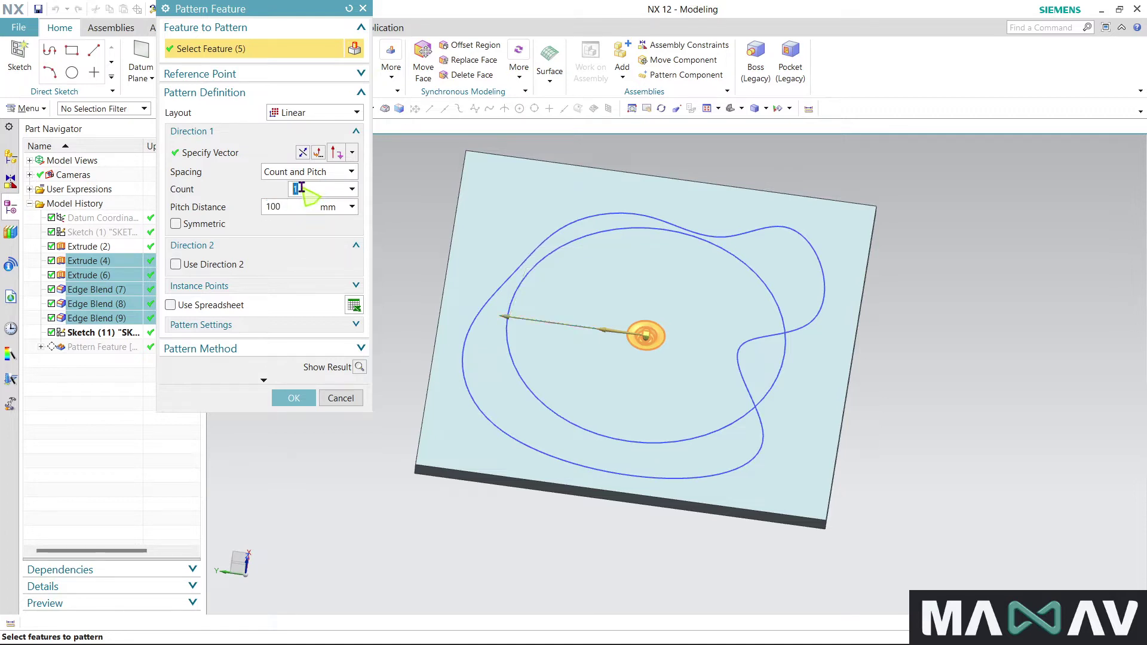
{"action": "type", "text": "2"}
{"action": "key", "text": "Return"}
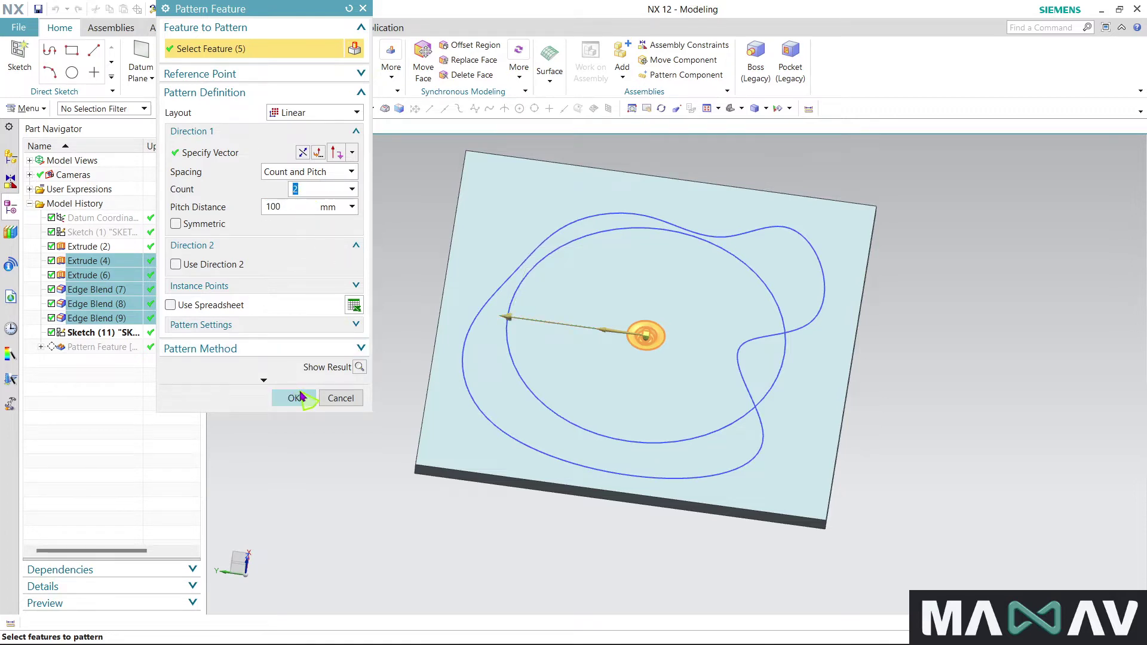
{"action": "left_click", "coordinate": [297, 398]}
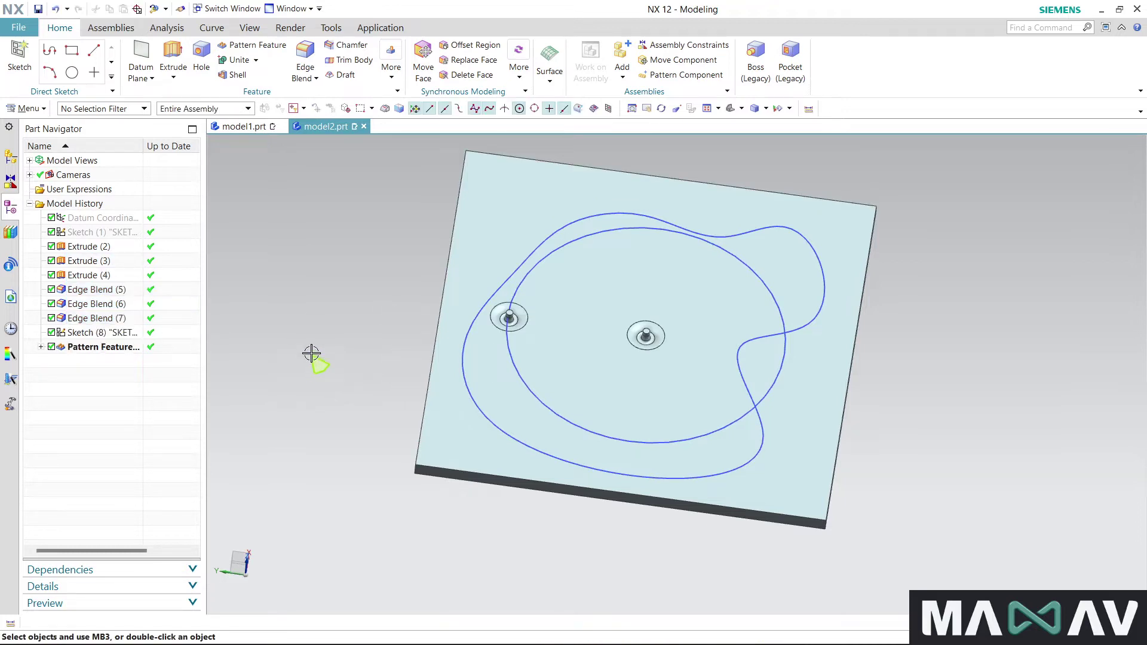
Step: Start a new Pattern Feature and open its layout list for Circular
{"action": "left_click", "coordinate": [394, 73]}
{"action": "left_click", "coordinate": [407, 110]}
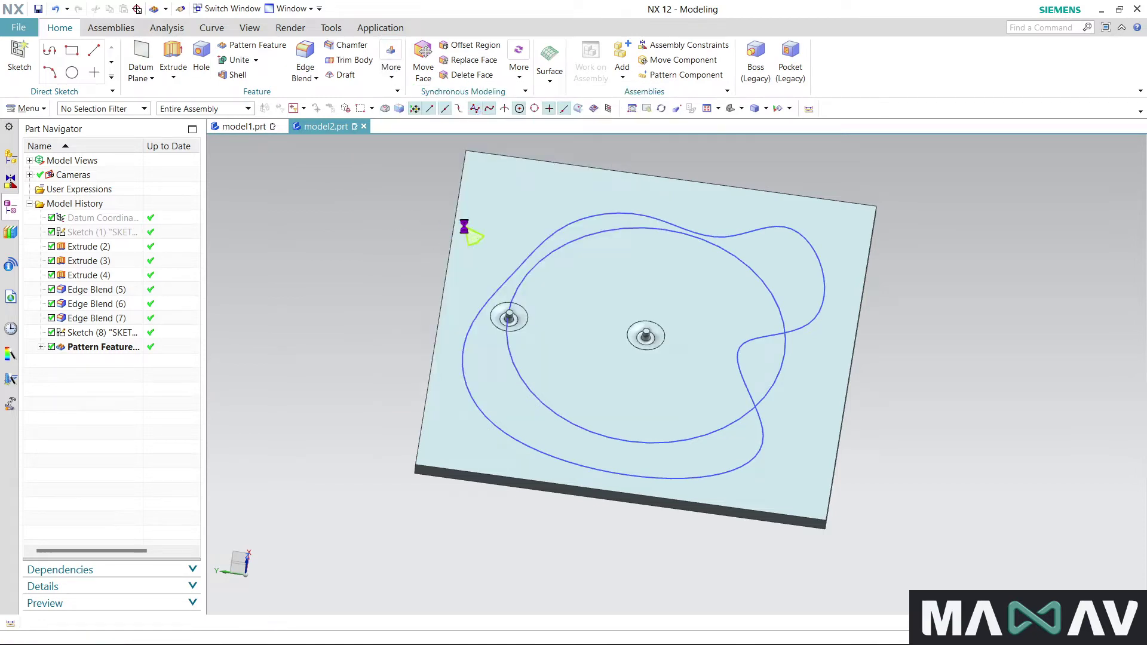
{"action": "left_click", "coordinate": [340, 113]}
Step: Set a Circular layout with a vertical axis through the centre pin's Arc3 centre
{"action": "left_click", "coordinate": [305, 139]}
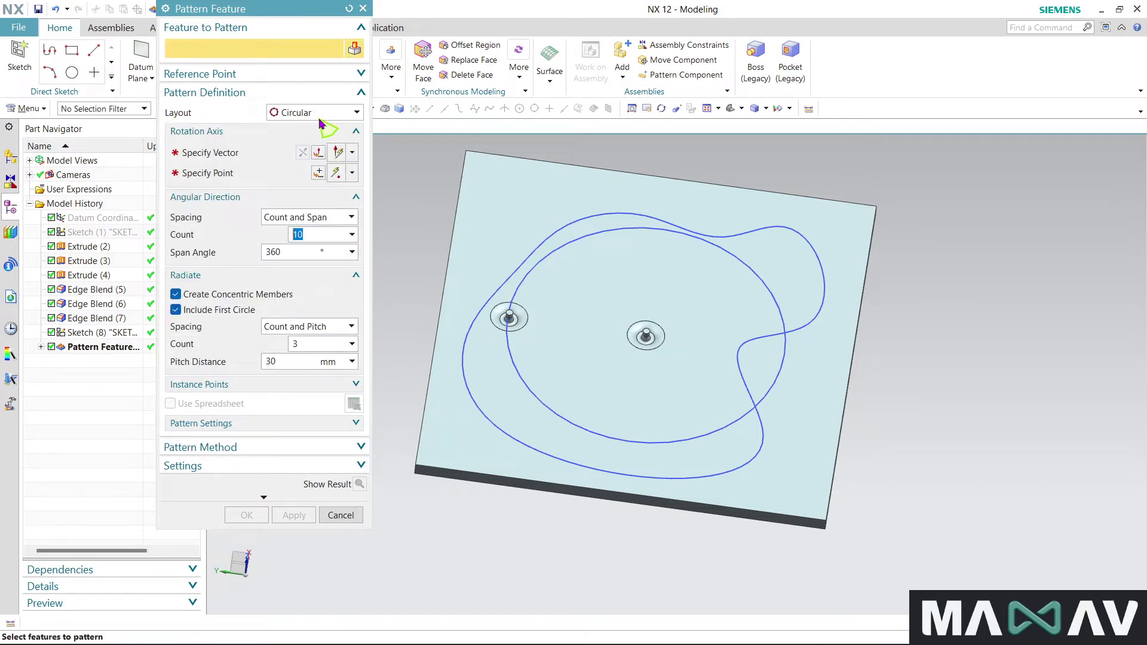
{"action": "left_click", "coordinate": [189, 155]}
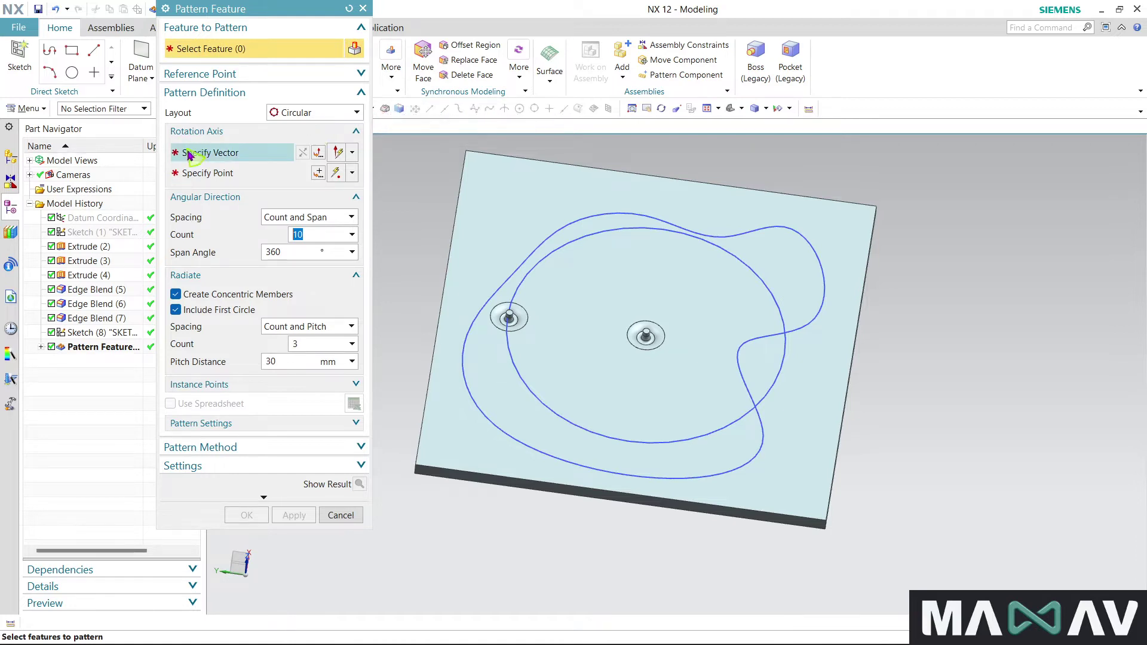
{"action": "left_click", "coordinate": [230, 156]}
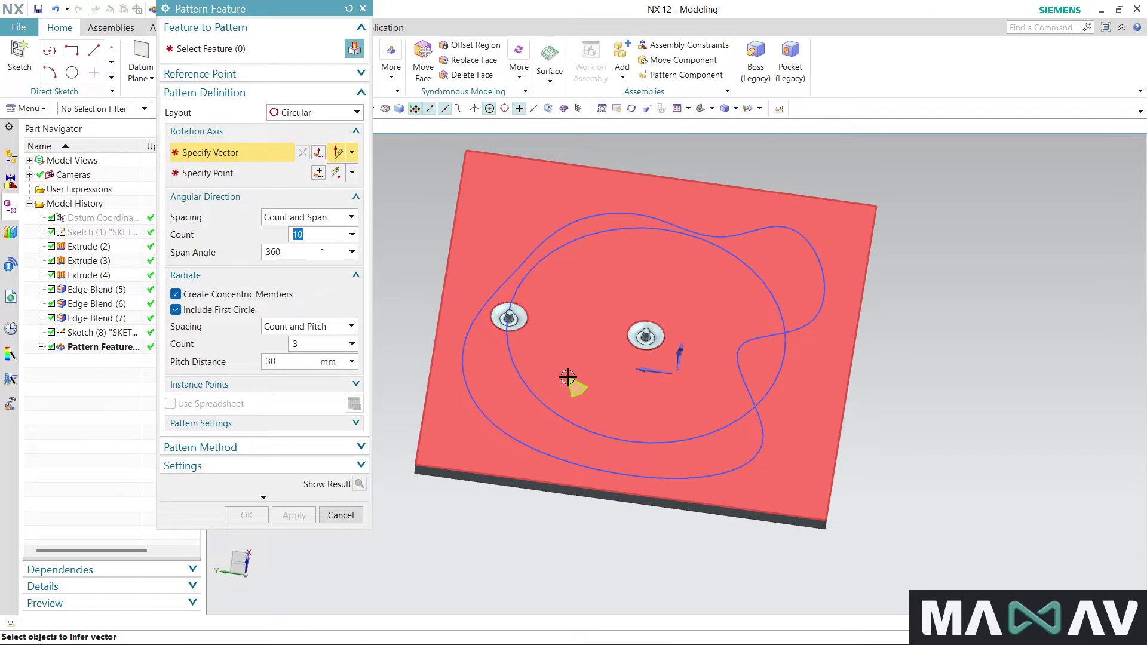
{"action": "middle_click_drag", "start_coordinate": [652, 379], "coordinate": [687, 342]}
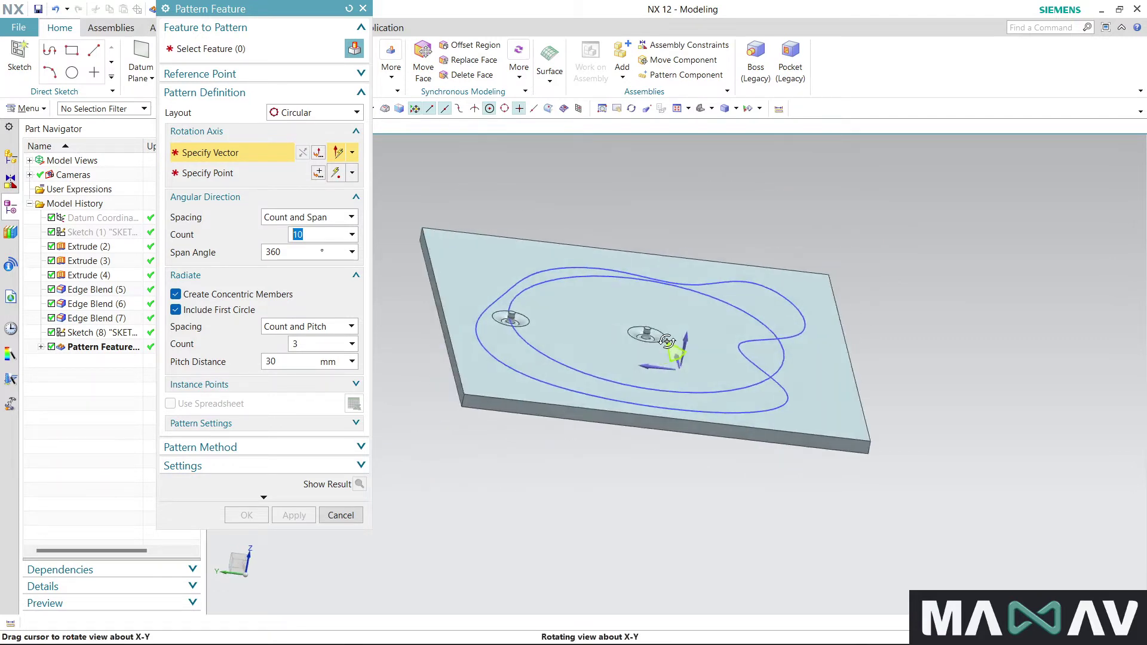
{"action": "left_click", "coordinate": [687, 342]}
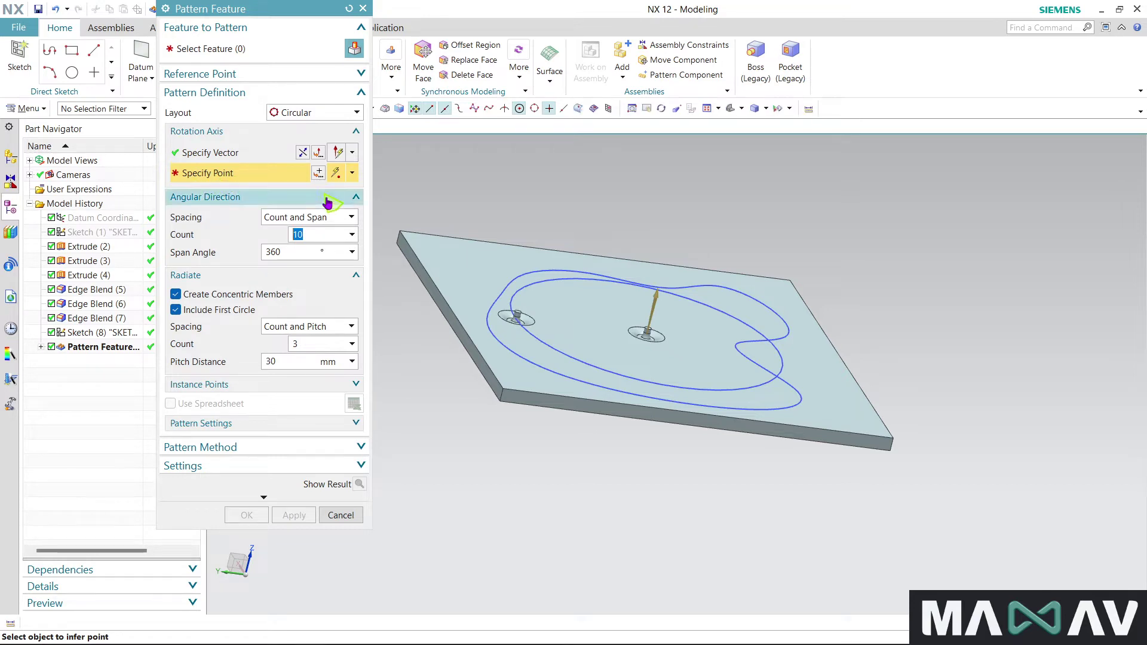
{"action": "left_click", "coordinate": [544, 345]}
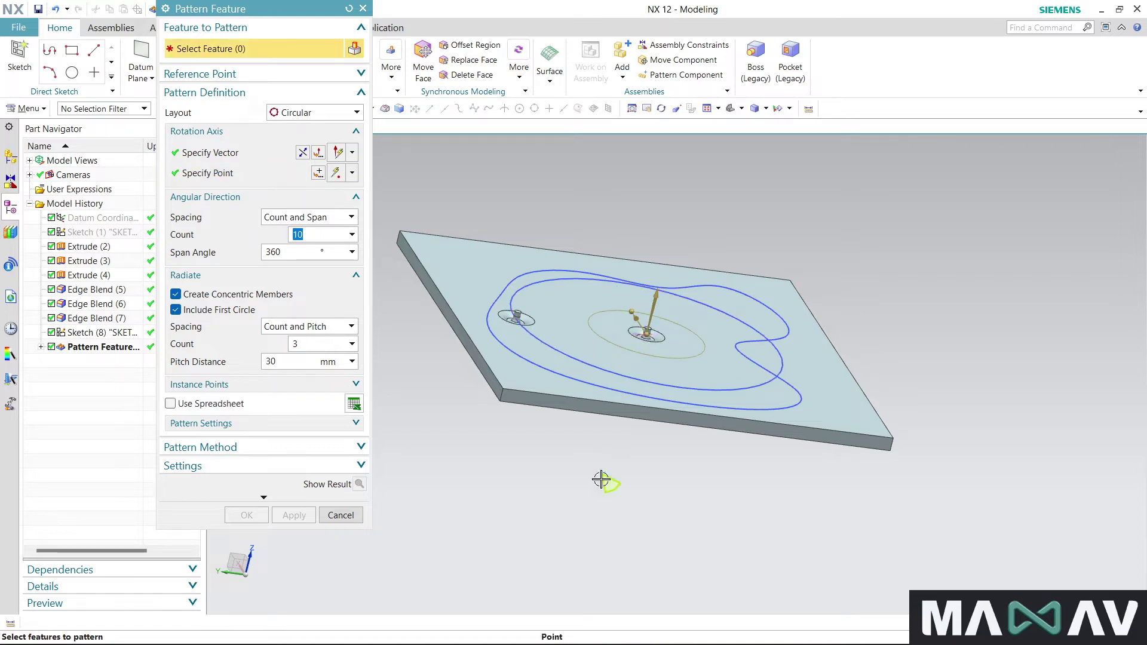
{"action": "middle_click_drag", "start_coordinate": [602, 480], "coordinate": [543, 512]}
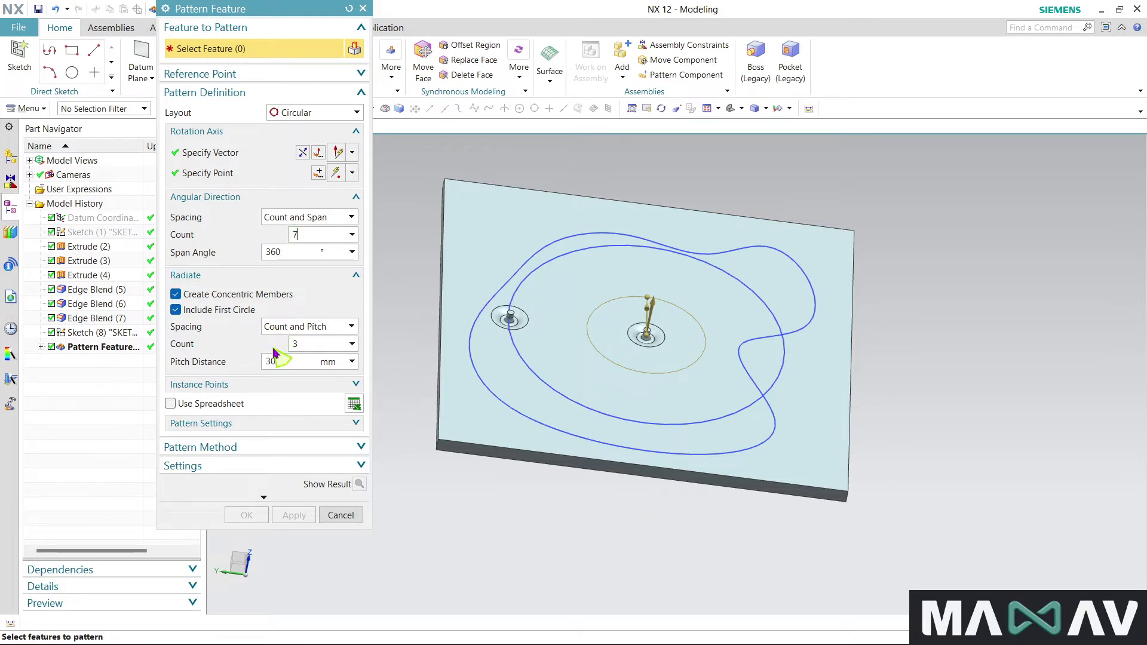
Step: Disable concentric members, pick the left pin, and preview 7 copies over 360°
{"action": "left_click", "coordinate": [175, 295]}
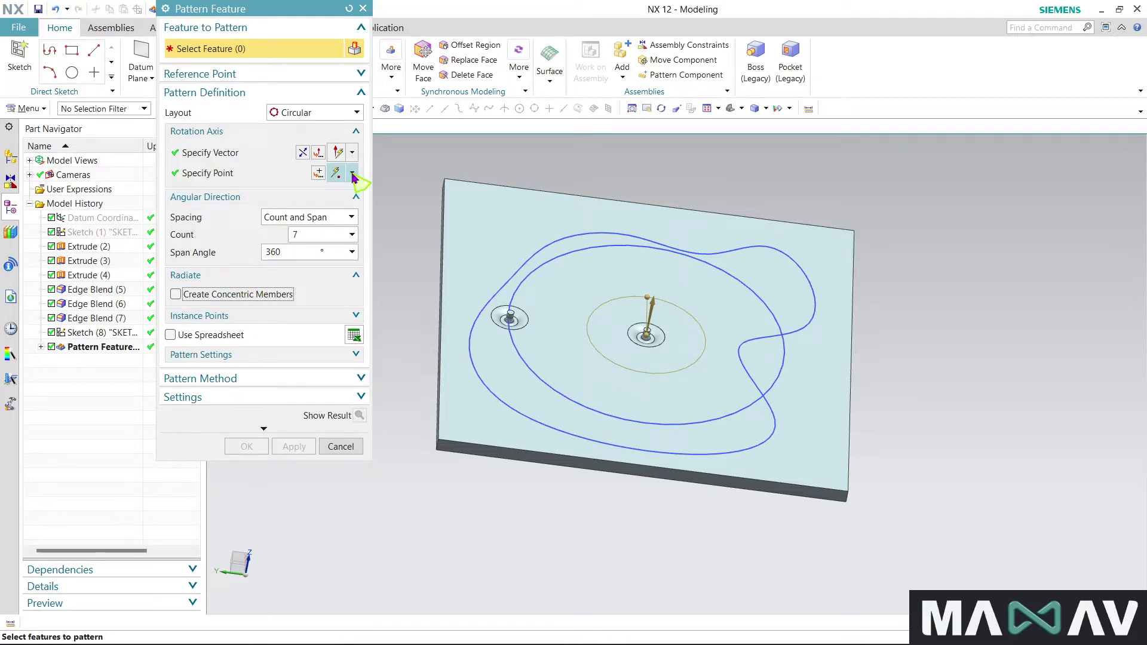
{"action": "left_click", "coordinate": [348, 74]}
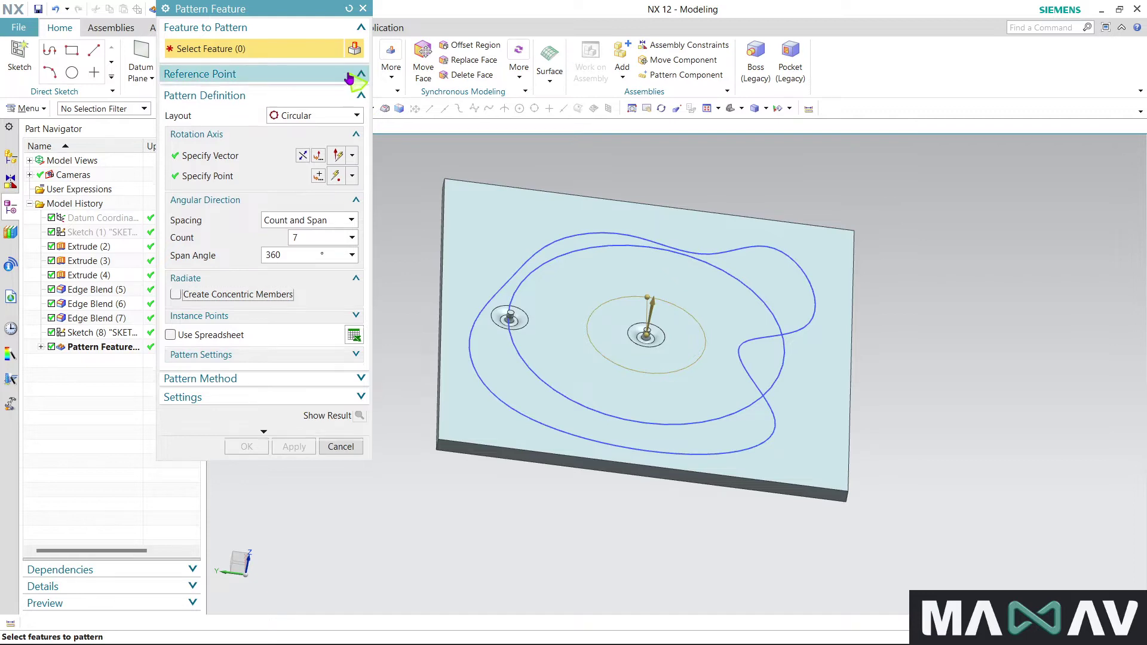
{"action": "left_click", "coordinate": [347, 74]}
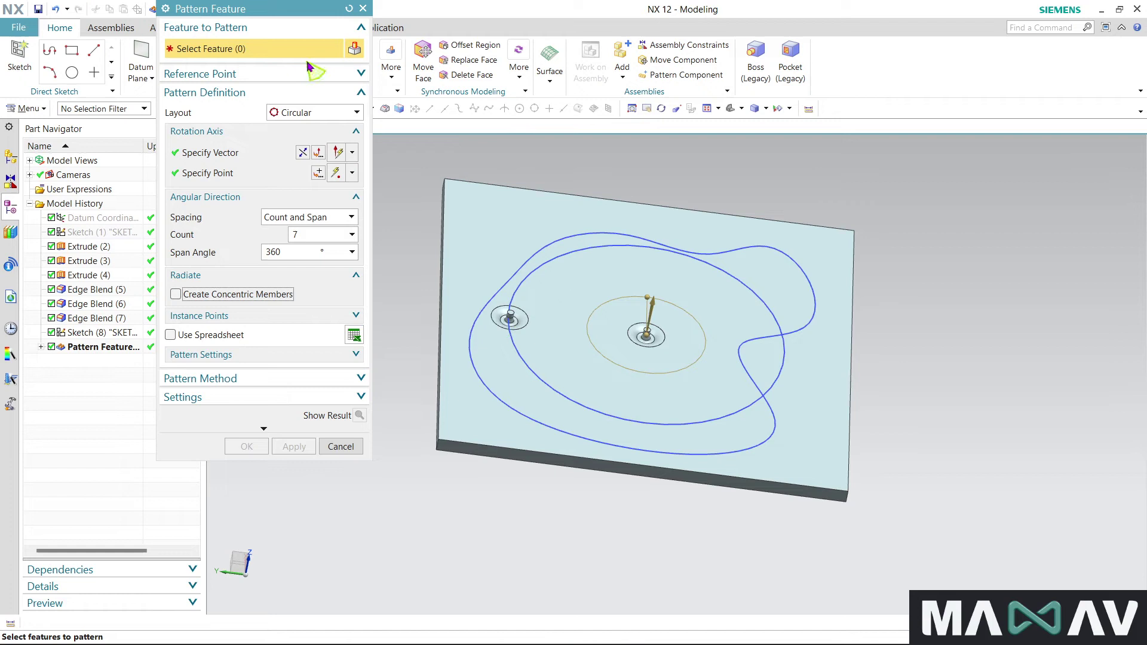
{"action": "left_click", "coordinate": [503, 315]}
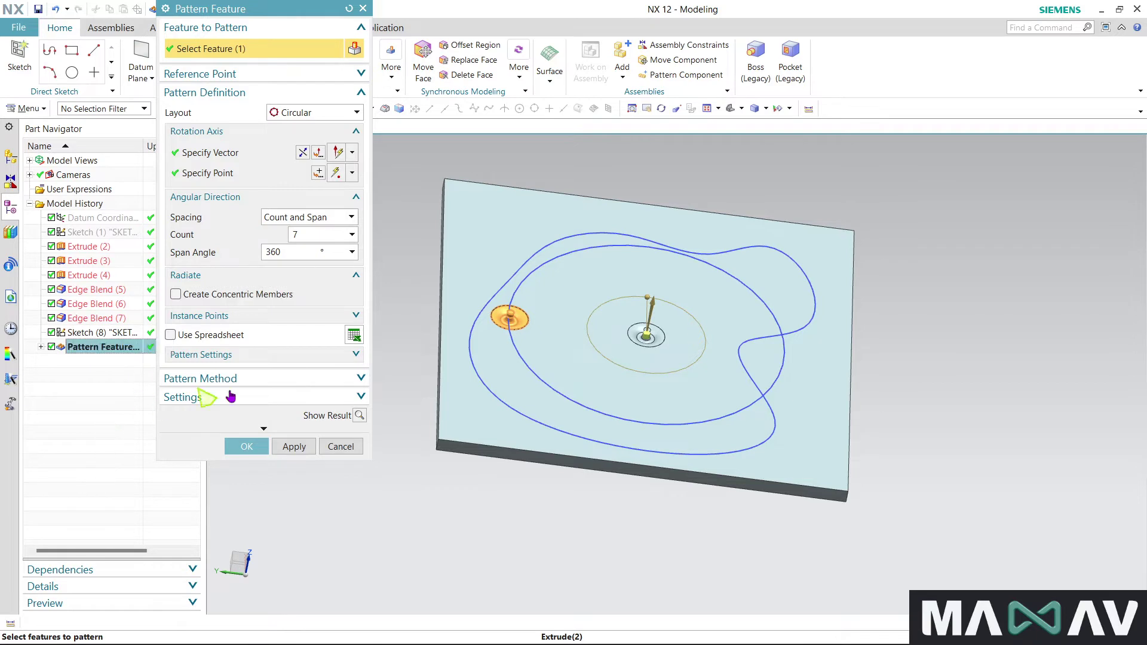
{"action": "left_click", "coordinate": [356, 415]}
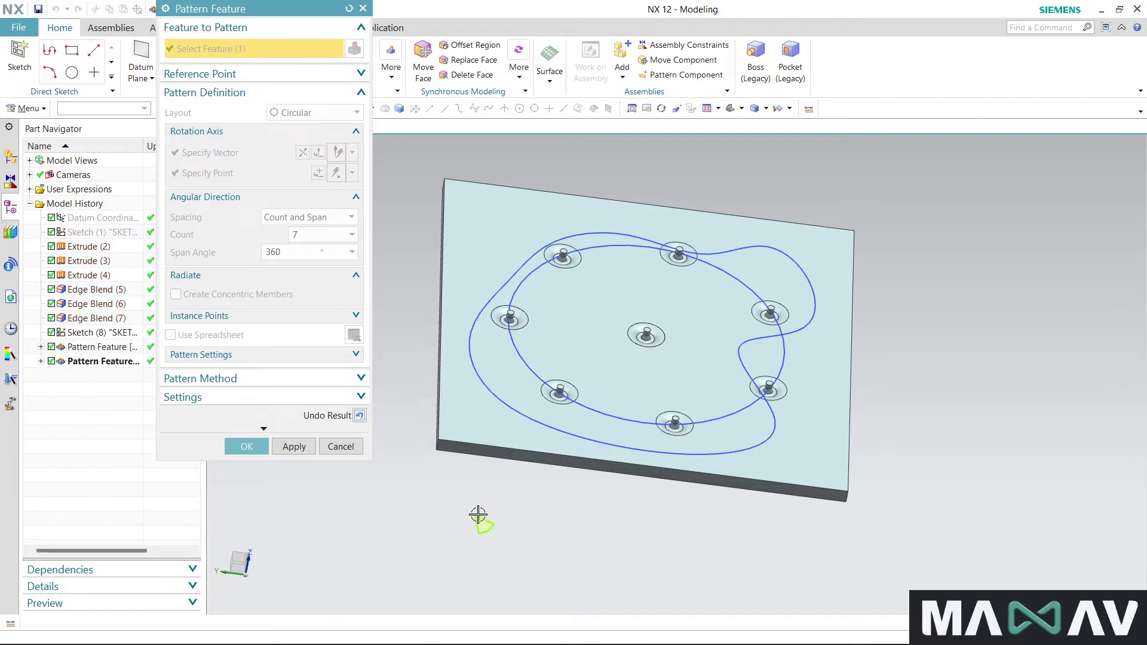
{"action": "middle_click_drag", "start_coordinate": [476, 515], "coordinate": [438, 501]}
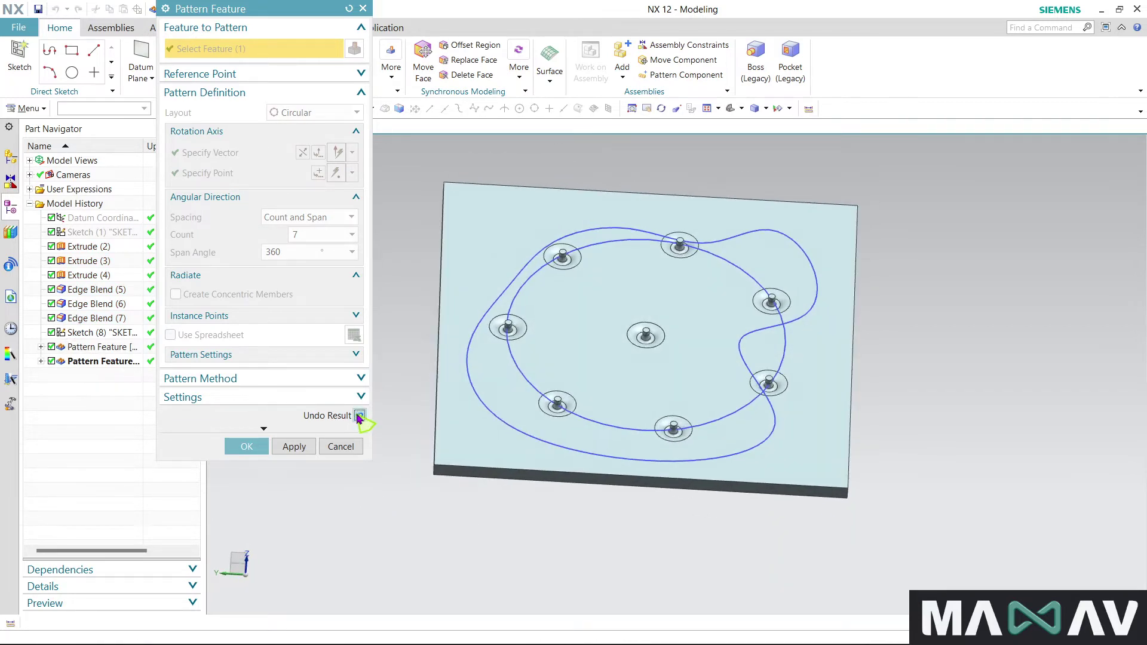
Step: Enable concentric members (Count 3, 30 mm pitch), compute the pattern, then revert to preview
{"action": "left_click", "coordinate": [359, 415]}
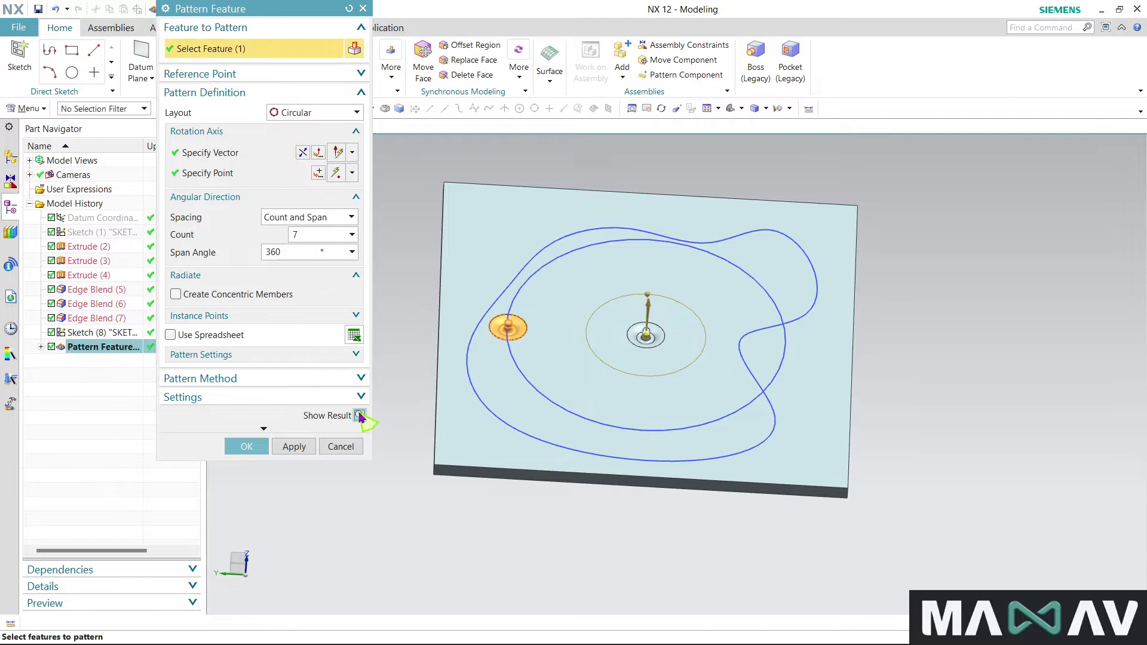
{"action": "left_click", "coordinate": [175, 295]}
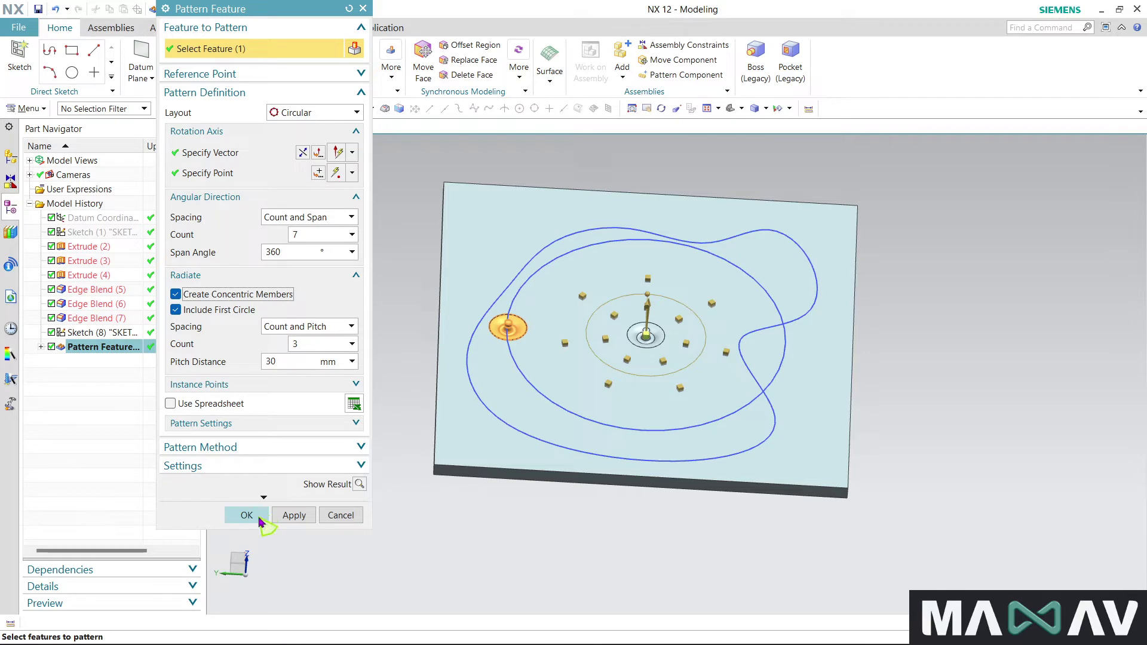
{"action": "left_click", "coordinate": [359, 485]}
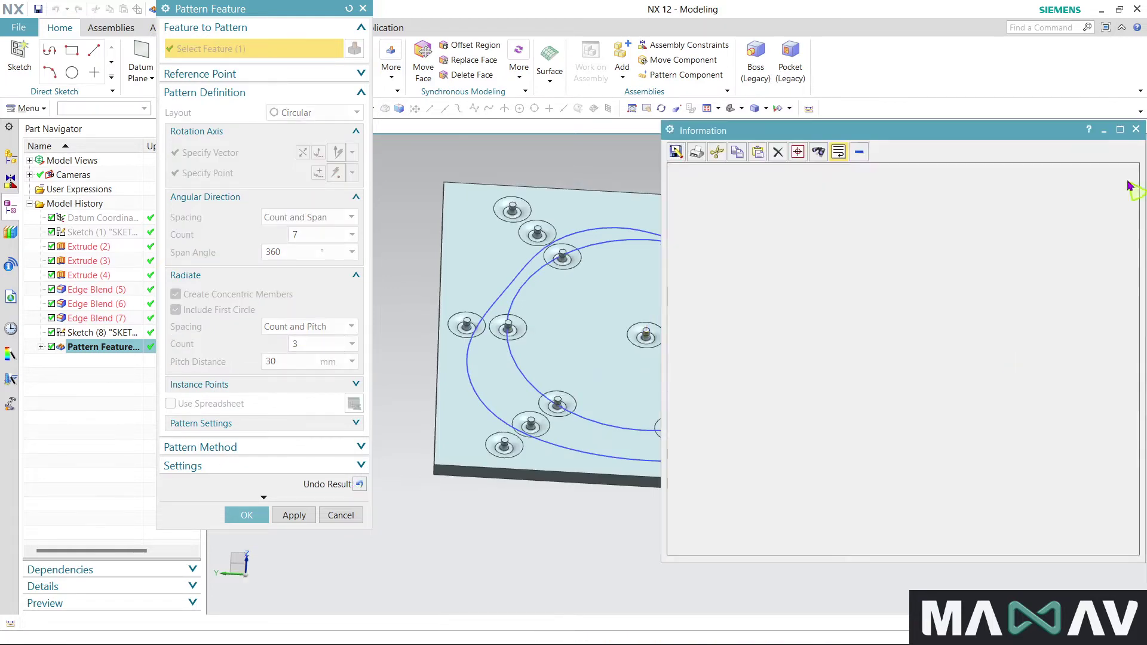
{"action": "left_click", "coordinate": [1137, 130]}
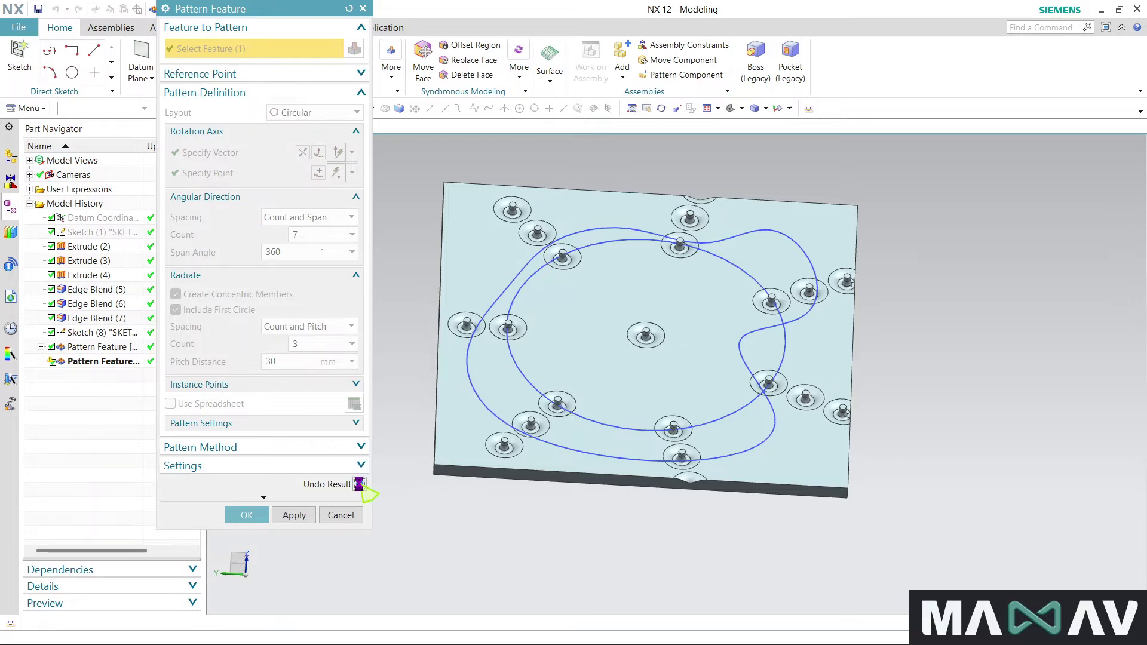
{"action": "left_click", "coordinate": [359, 484]}
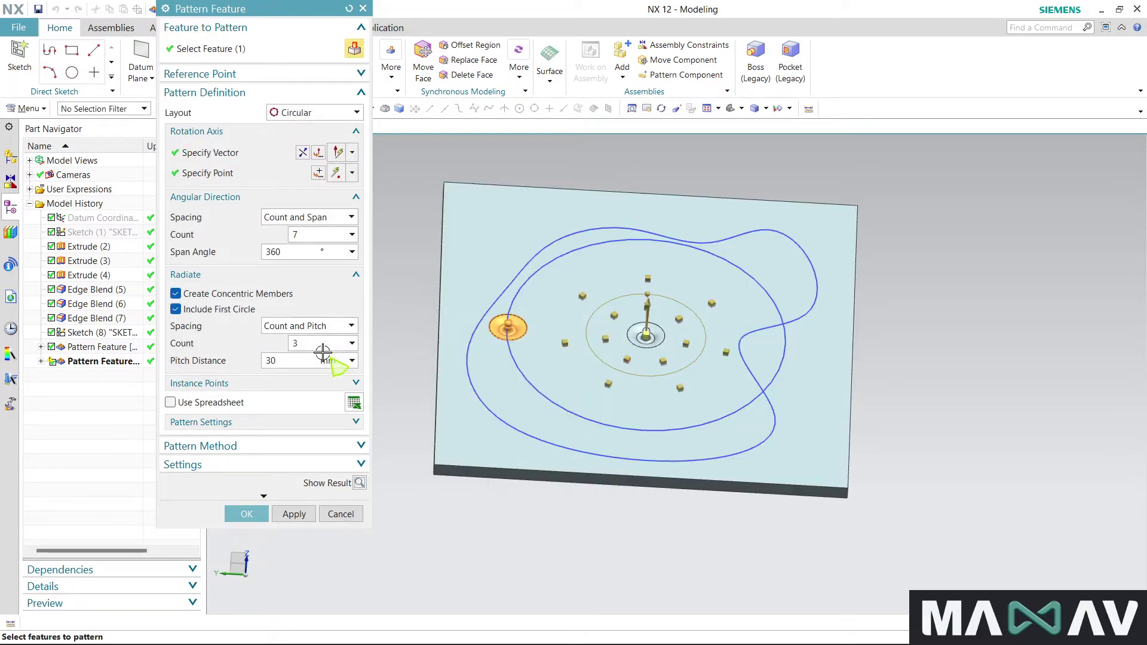
Step: Change the ring pitch to 20 mm, compute and inspect the pattern, then revert to preview
{"action": "double_click", "coordinate": [286, 362]}
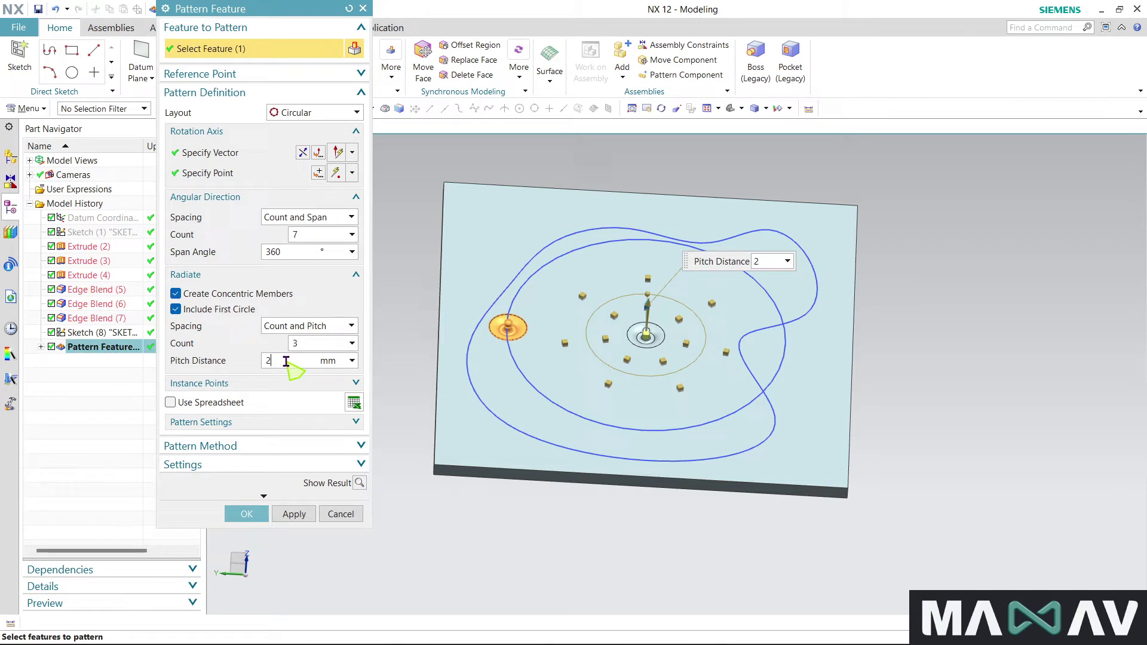
{"action": "type", "text": "0"}
{"action": "key", "text": "Return"}
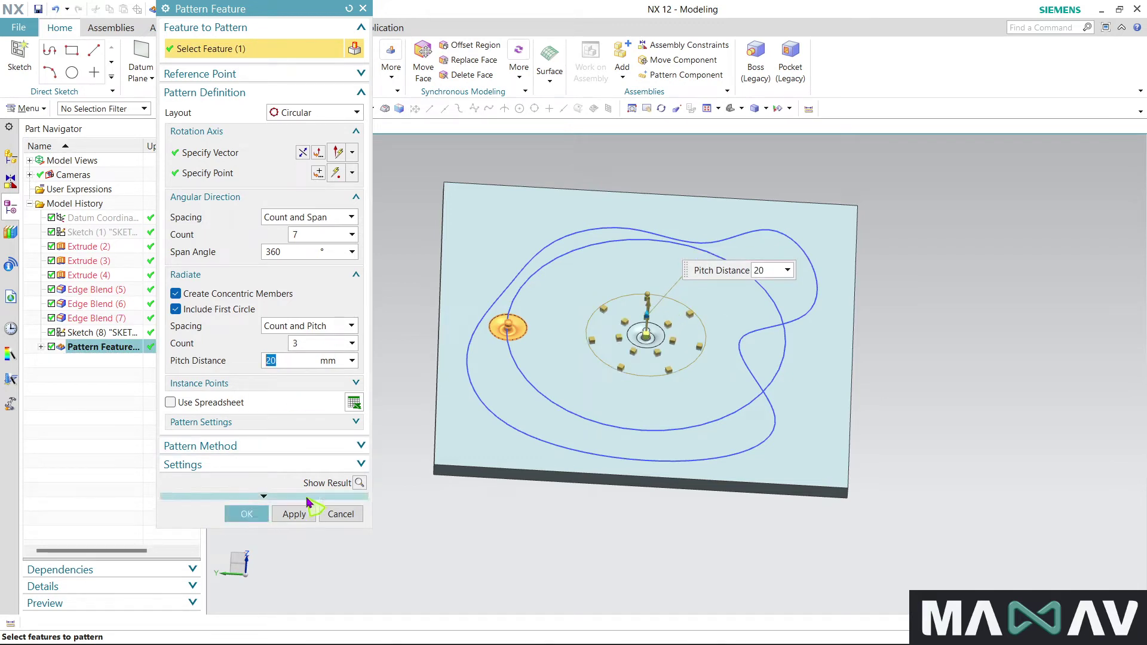
{"action": "left_click", "coordinate": [359, 482]}
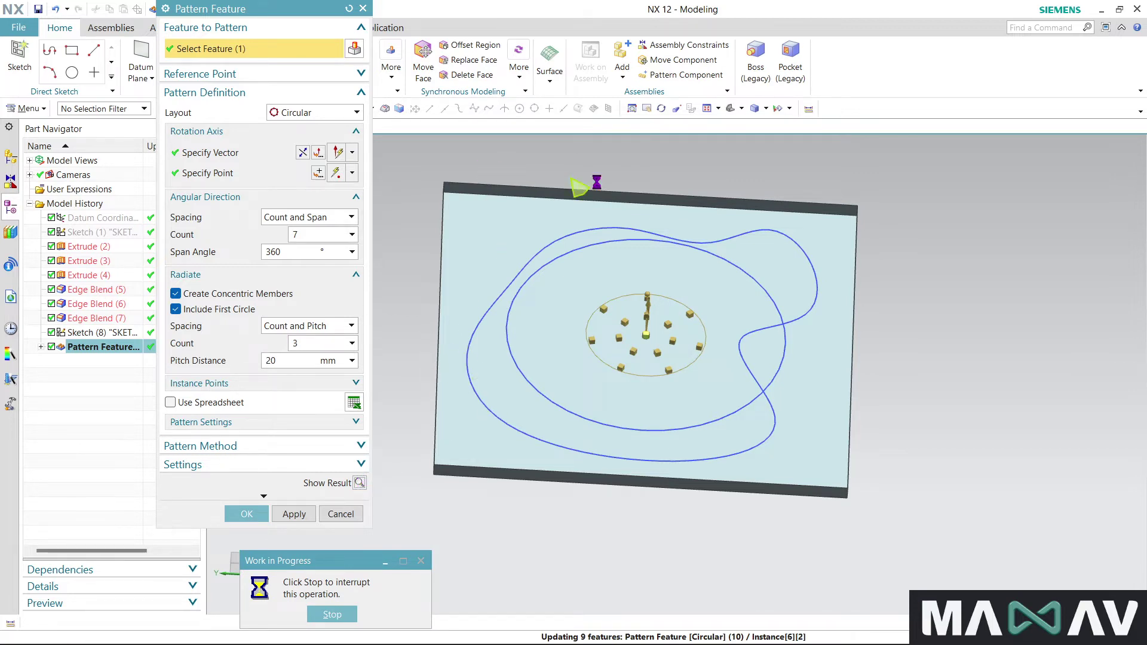
{"action": "mouse_move", "coordinate": [580, 493]}
{"action": "middle_mouse_down"}
{"action": "mouse_move", "coordinate": [567, 518]}
{"action": "mouse_move", "coordinate": [586, 512]}
{"action": "middle_mouse_up"}
{"action": "scroll", "coordinate": [579, 341], "scroll_direction": "down", "scroll_amount": 2}
{"action": "scroll", "coordinate": [577, 344], "scroll_direction": "up", "scroll_amount": 1}
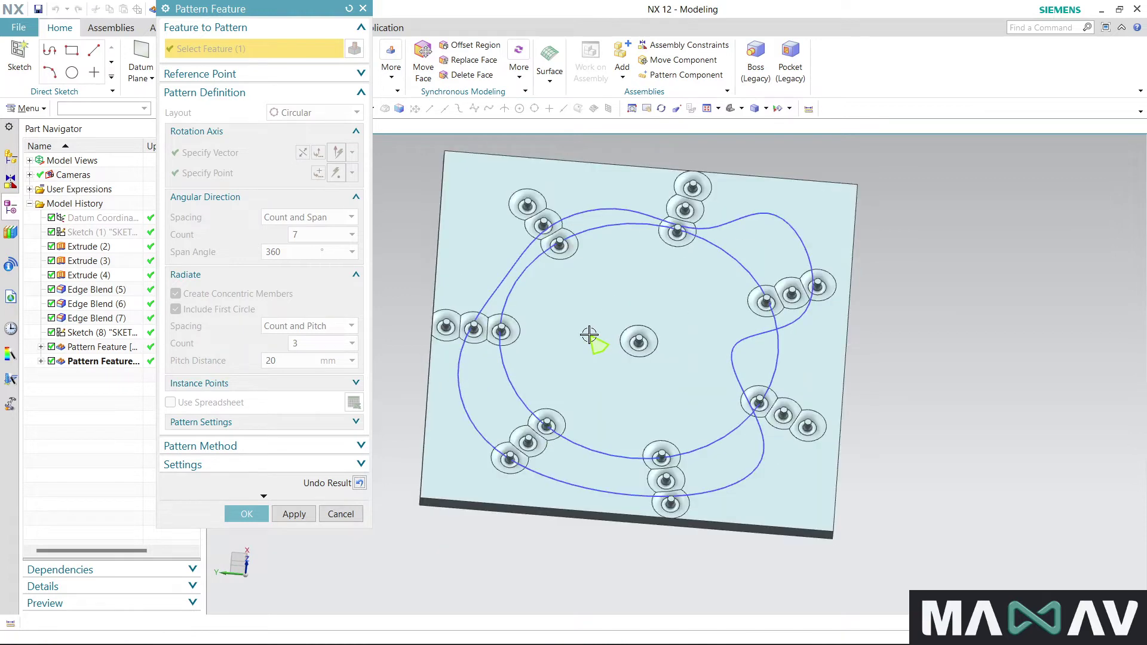
{"action": "scroll", "coordinate": [588, 335], "scroll_direction": "up", "scroll_amount": 1}
{"action": "left_click", "coordinate": [359, 483]}
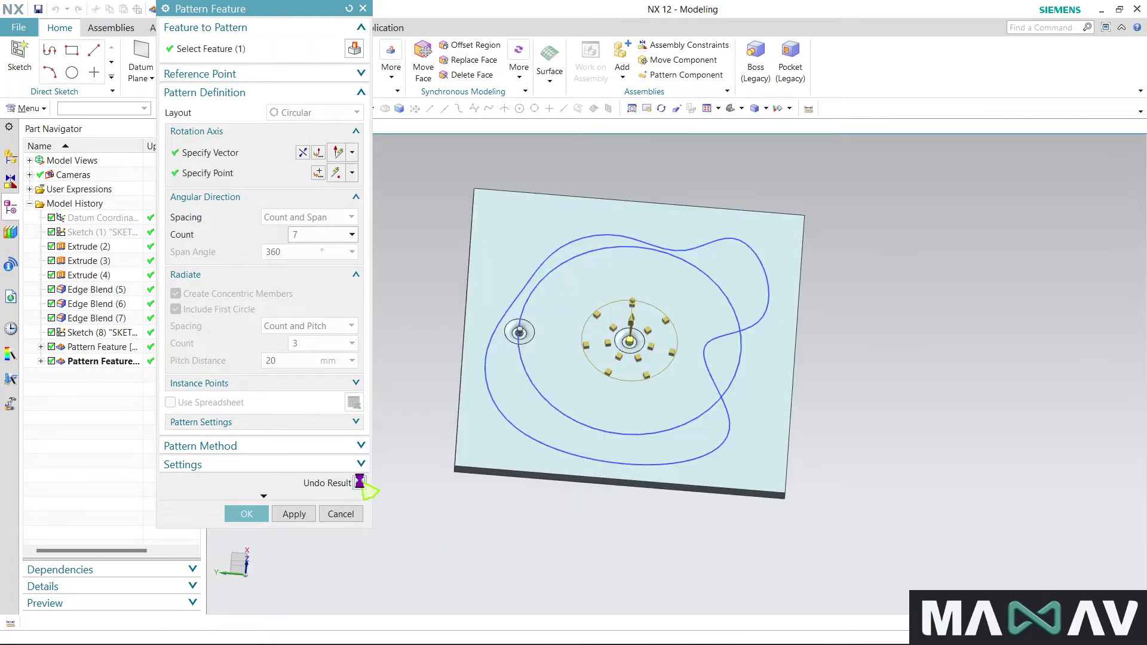
{"action": "scroll", "coordinate": [565, 336], "scroll_direction": "up", "scroll_amount": 2}
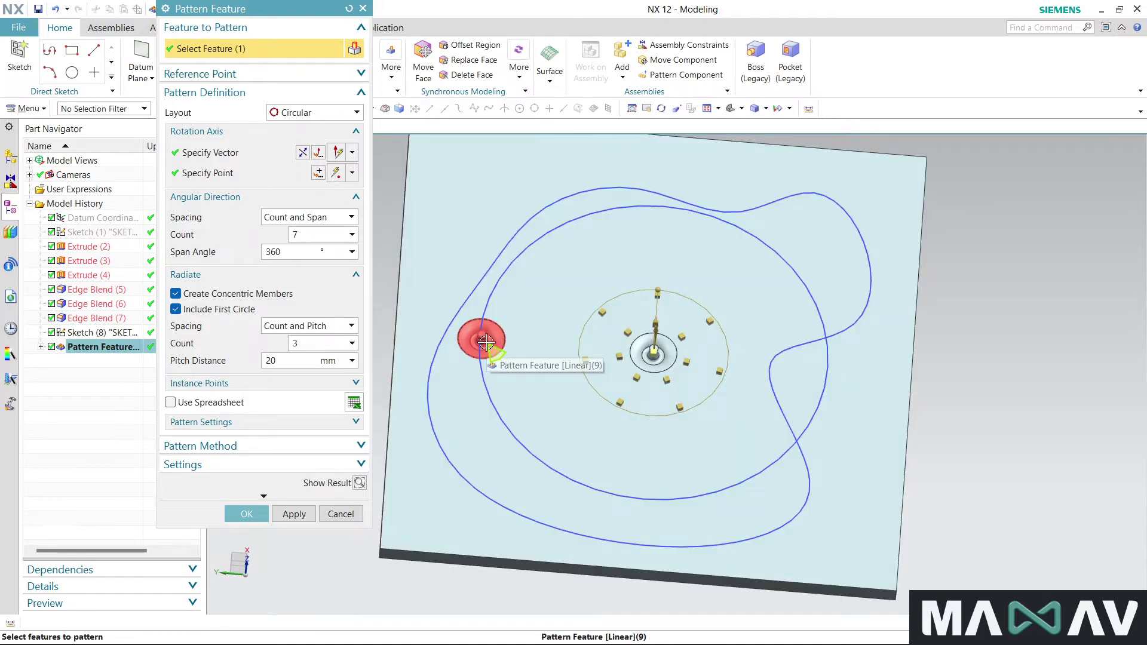
Step: Swap the linear pattern seed for Extrude (3), Extrude (4) and Edge Blends (5)–(7), compute, then revert
{"action": "left_click", "coordinate": [502, 347], "text": "shift"}
{"action": "scroll", "coordinate": [673, 358], "scroll_direction": "up", "scroll_amount": 3}
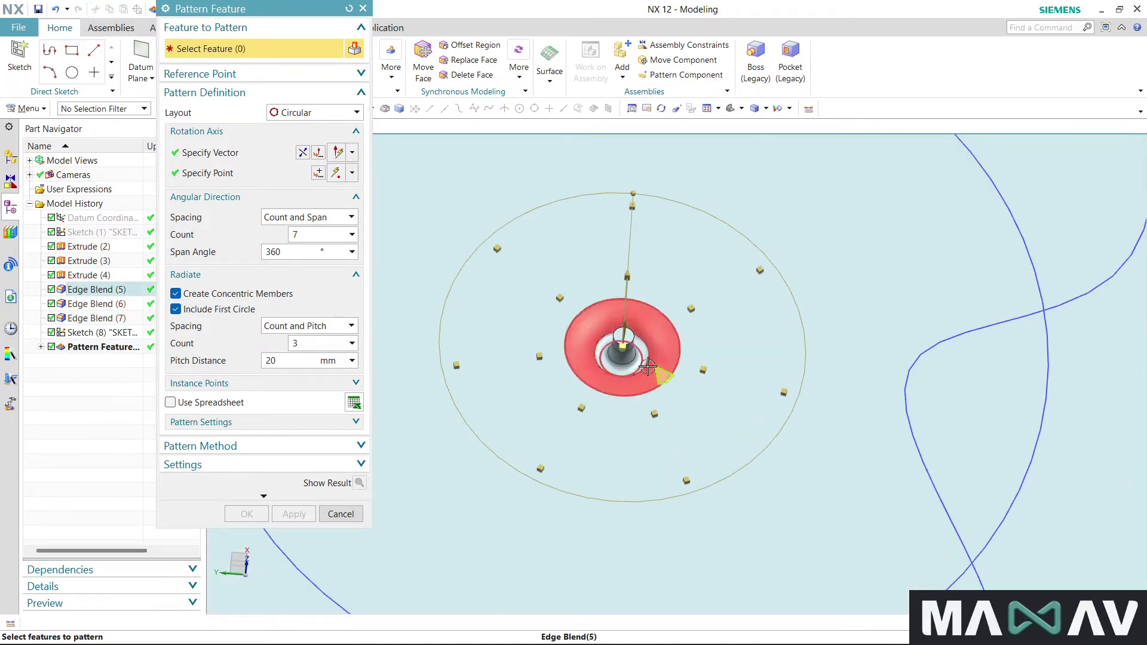
{"action": "left_click", "coordinate": [102, 265]}
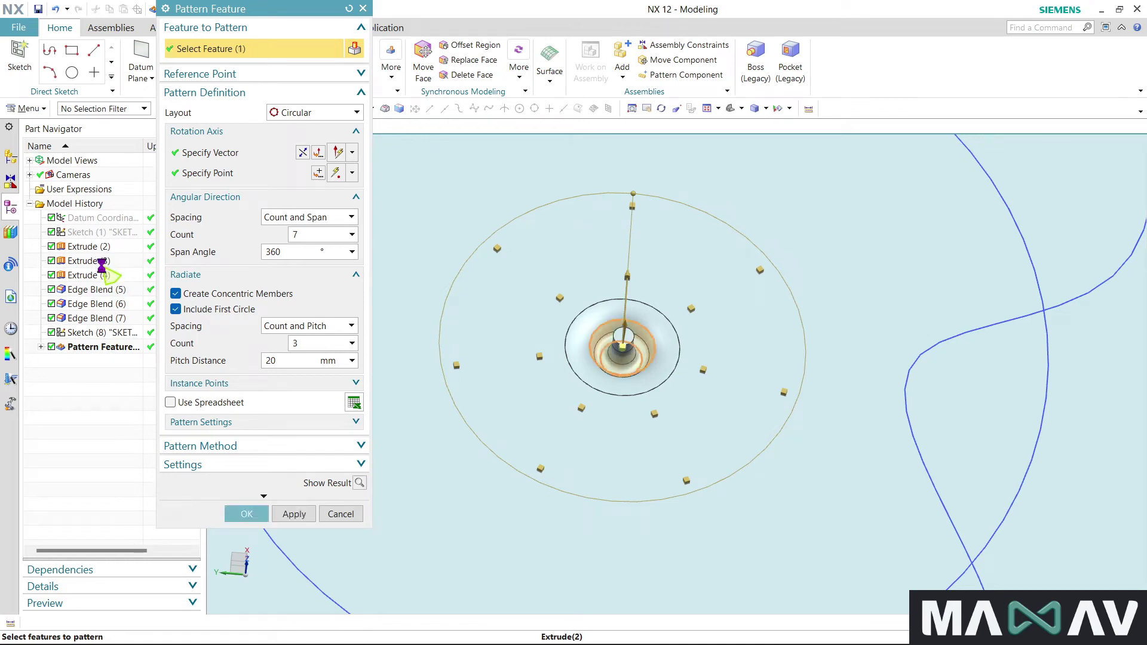
{"action": "left_click", "coordinate": [105, 302]}
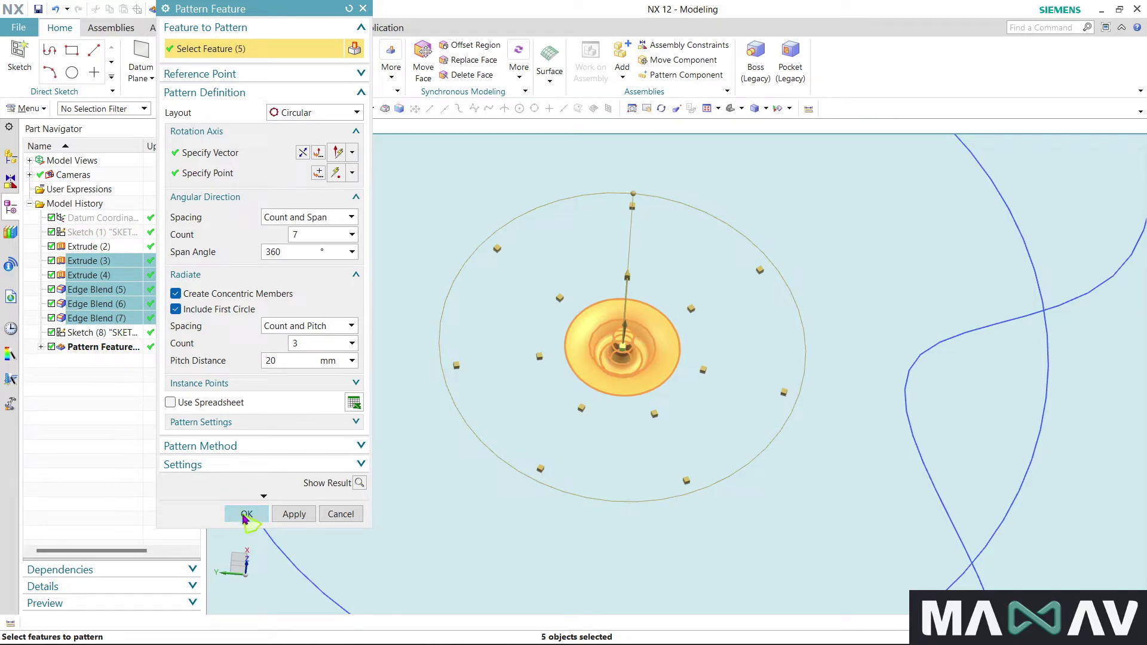
{"action": "left_click", "coordinate": [359, 483]}
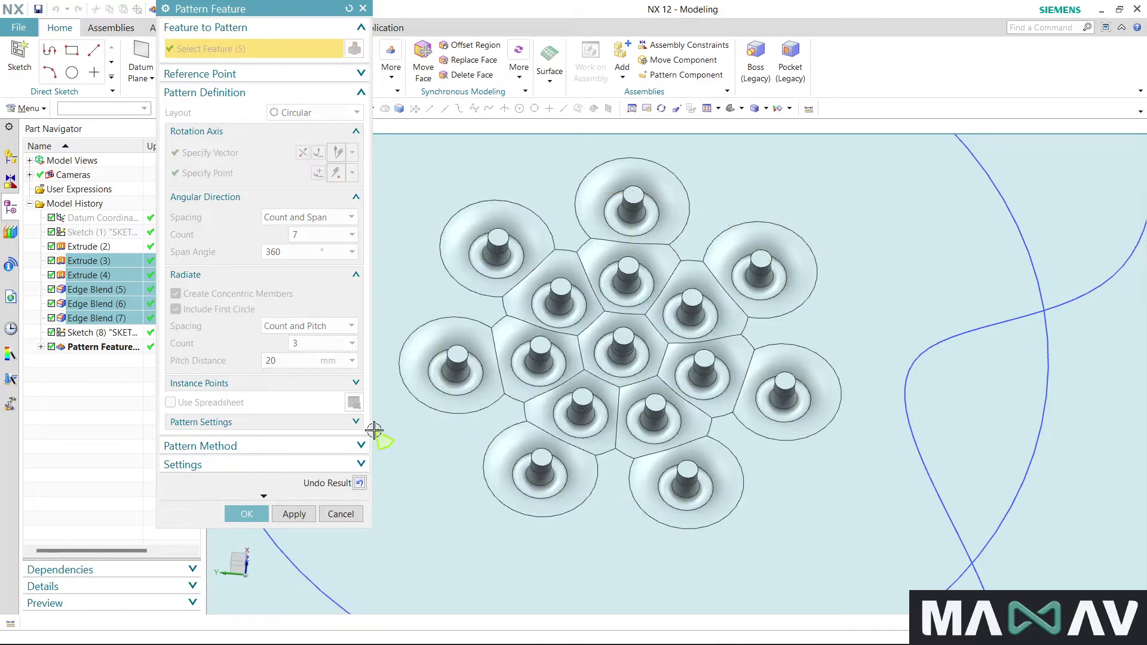
{"action": "left_click", "coordinate": [359, 483]}
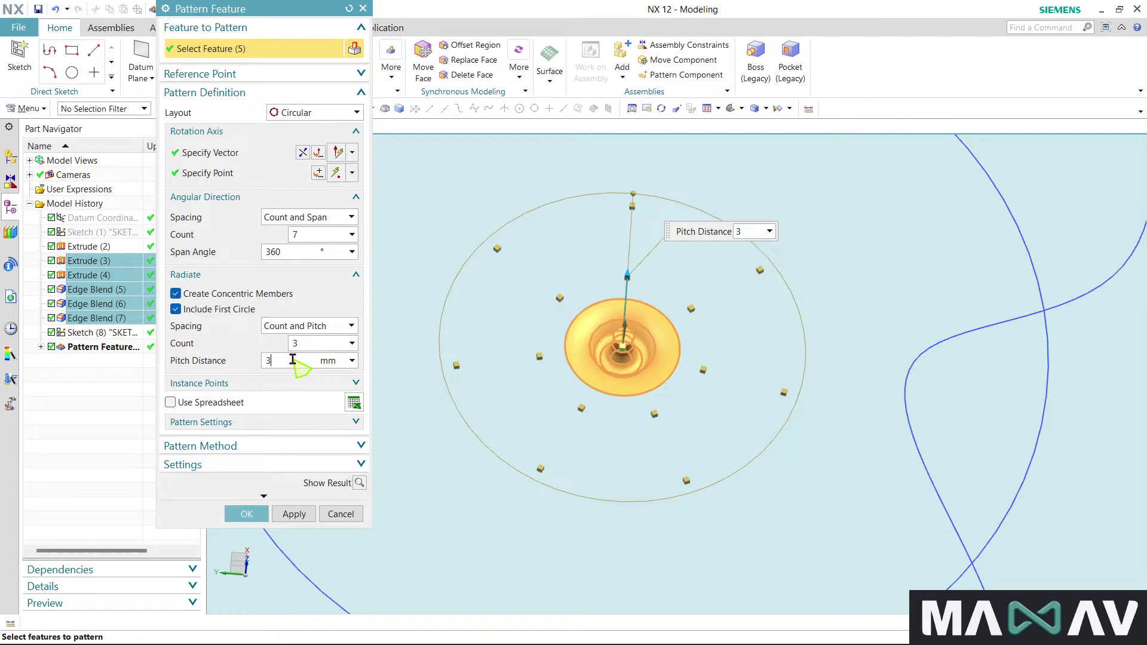
Step: Set the ring pitch to 30 then 40 mm, compute and inspect, then revert to preview
{"action": "type", "text": "0"}
{"action": "key", "text": "Return"}
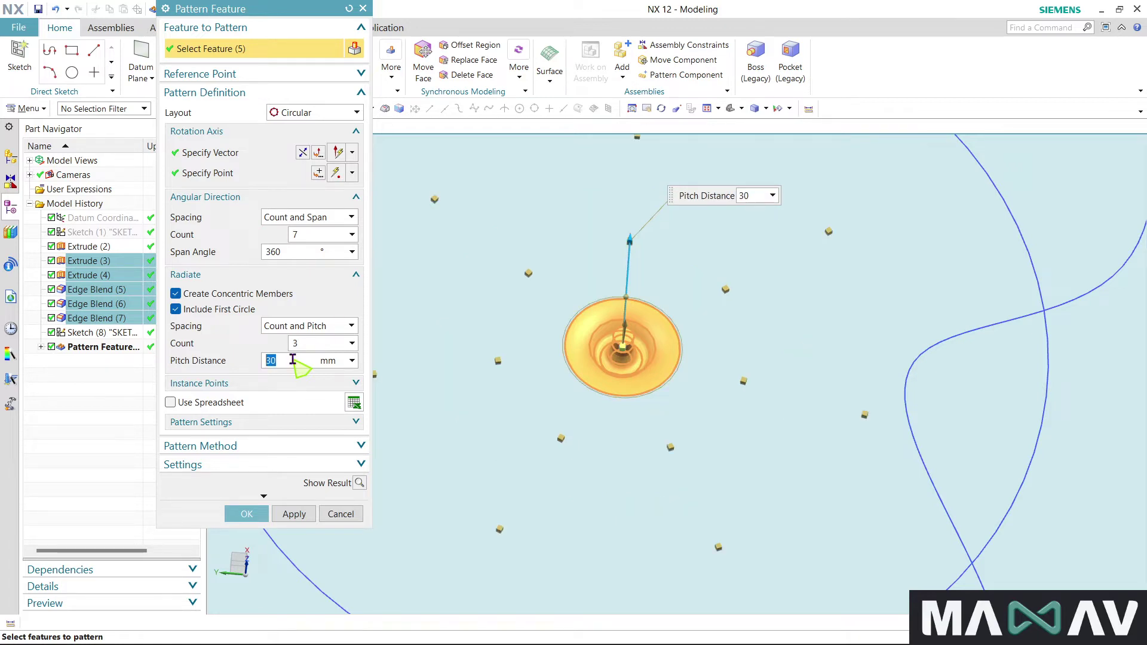
{"action": "type", "text": "0"}
{"action": "key", "text": "Return"}
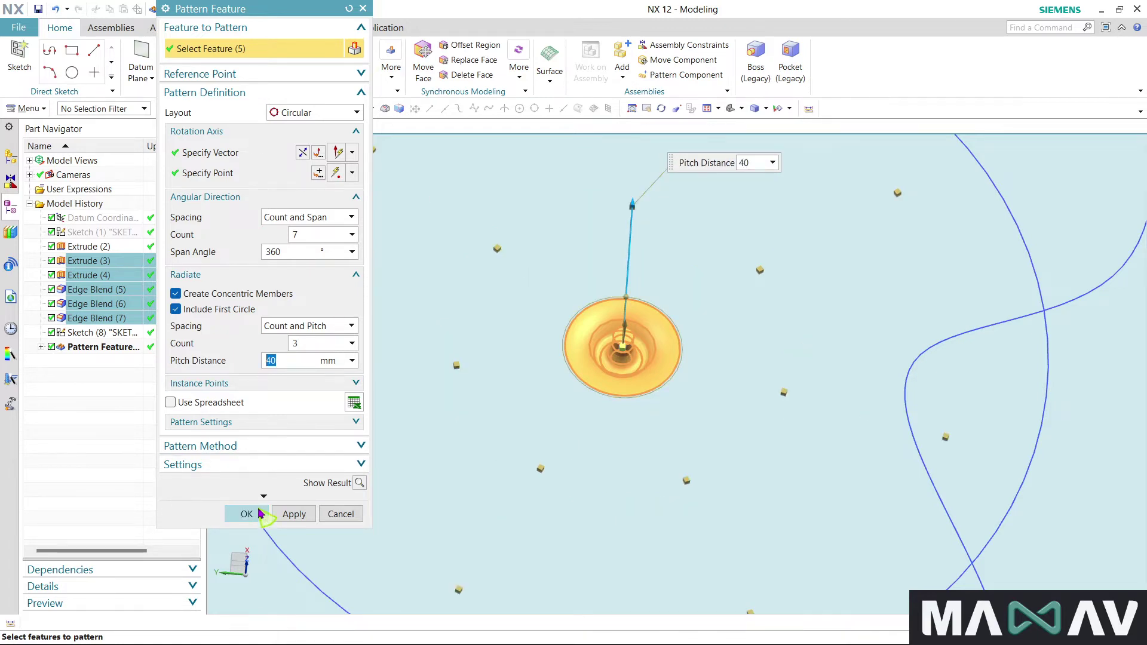
{"action": "left_click", "coordinate": [360, 482]}
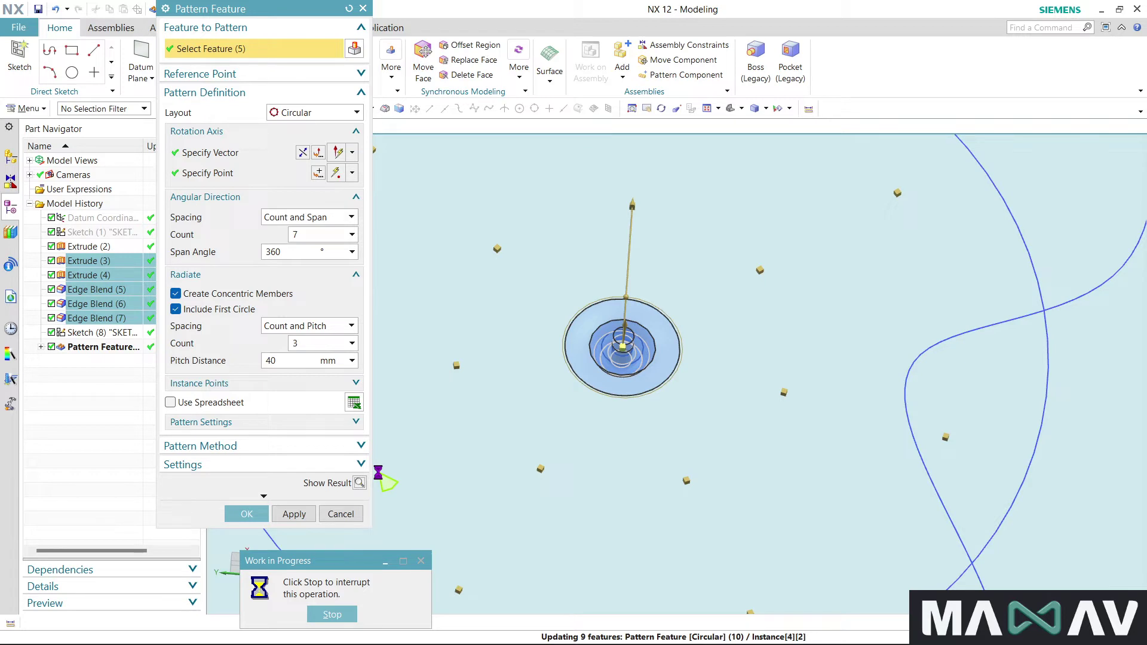
{"action": "mouse_move", "coordinate": [747, 335]}
{"action": "middle_mouse_down"}
{"action": "mouse_move", "coordinate": [752, 389]}
{"action": "mouse_move", "coordinate": [767, 379]}
{"action": "mouse_move", "coordinate": [729, 310]}
{"action": "middle_mouse_up"}
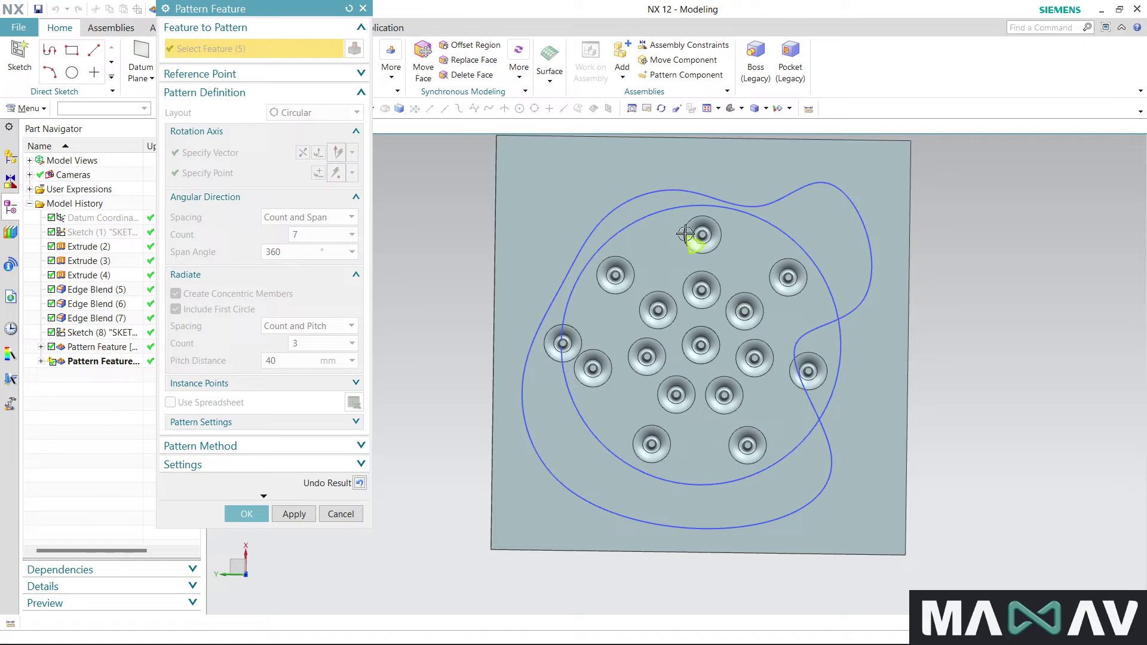
{"action": "left_click", "coordinate": [359, 483]}
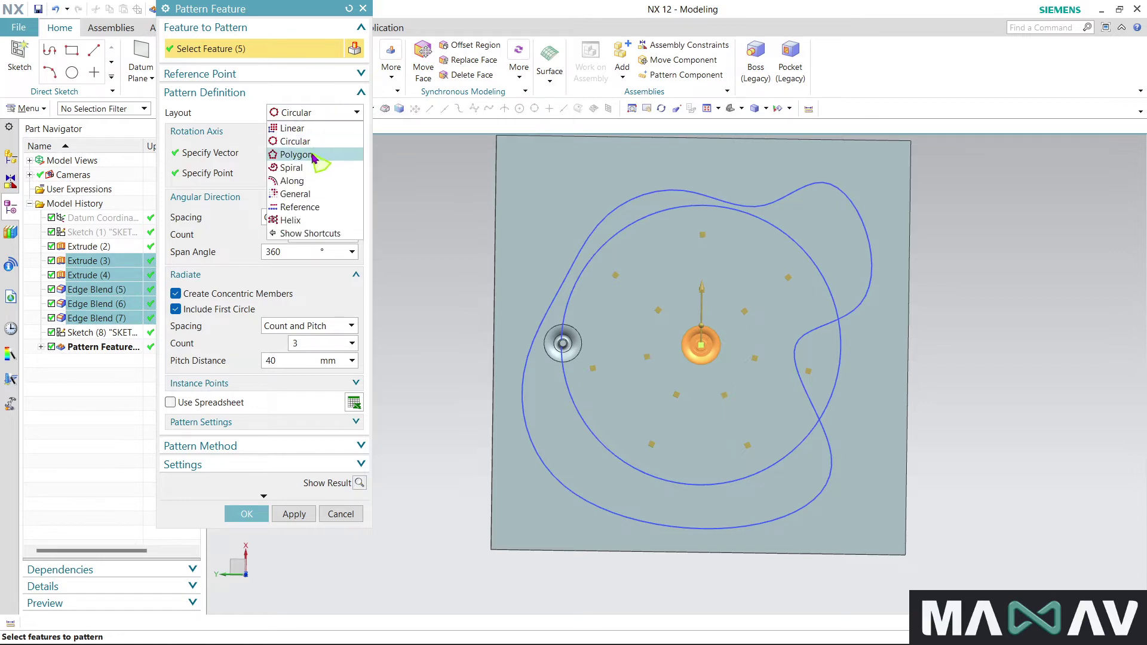
Step: Switch the pattern layout to Polygon and edit the number of sides
{"action": "left_click", "coordinate": [299, 154]}
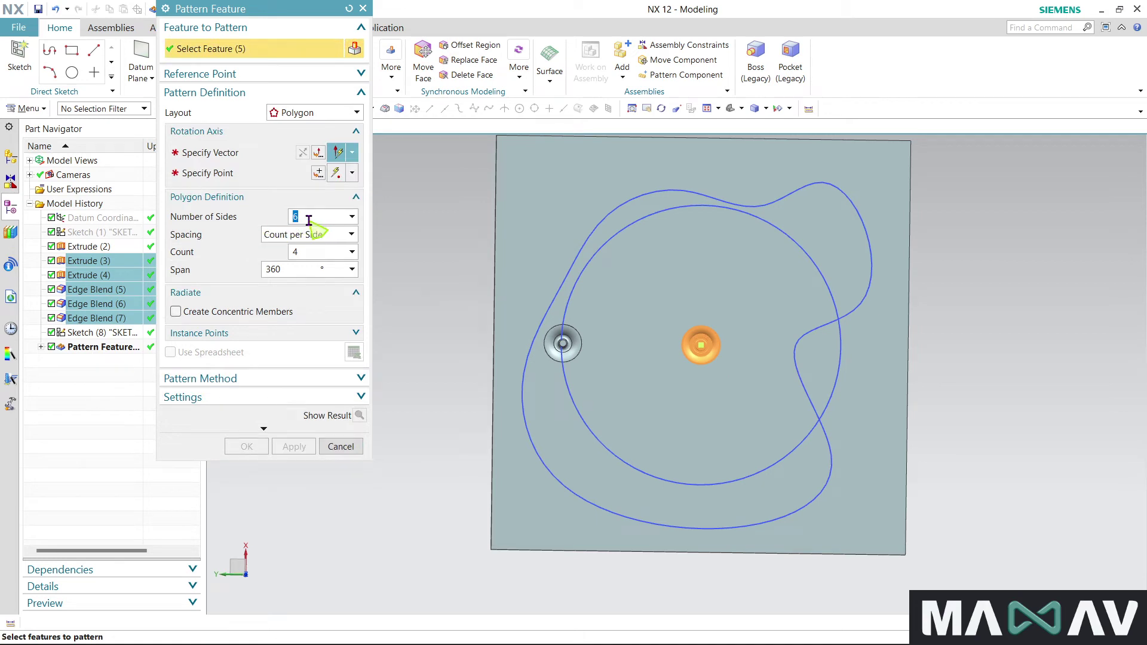
{"action": "left_click", "coordinate": [355, 219]}
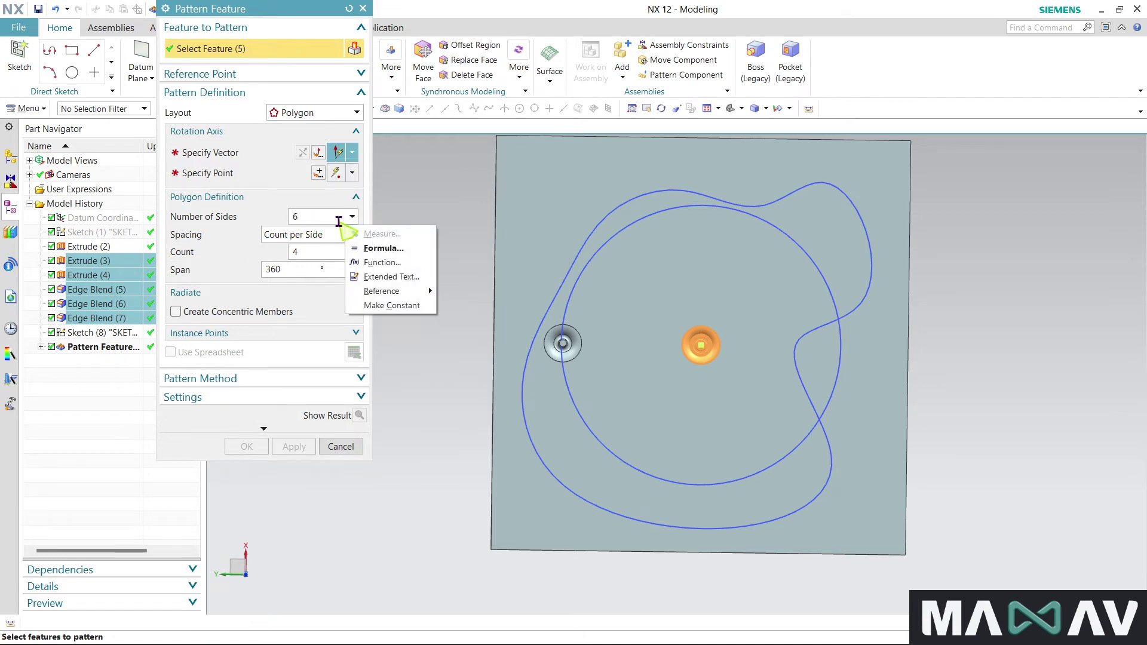
{"action": "left_click", "coordinate": [332, 222]}
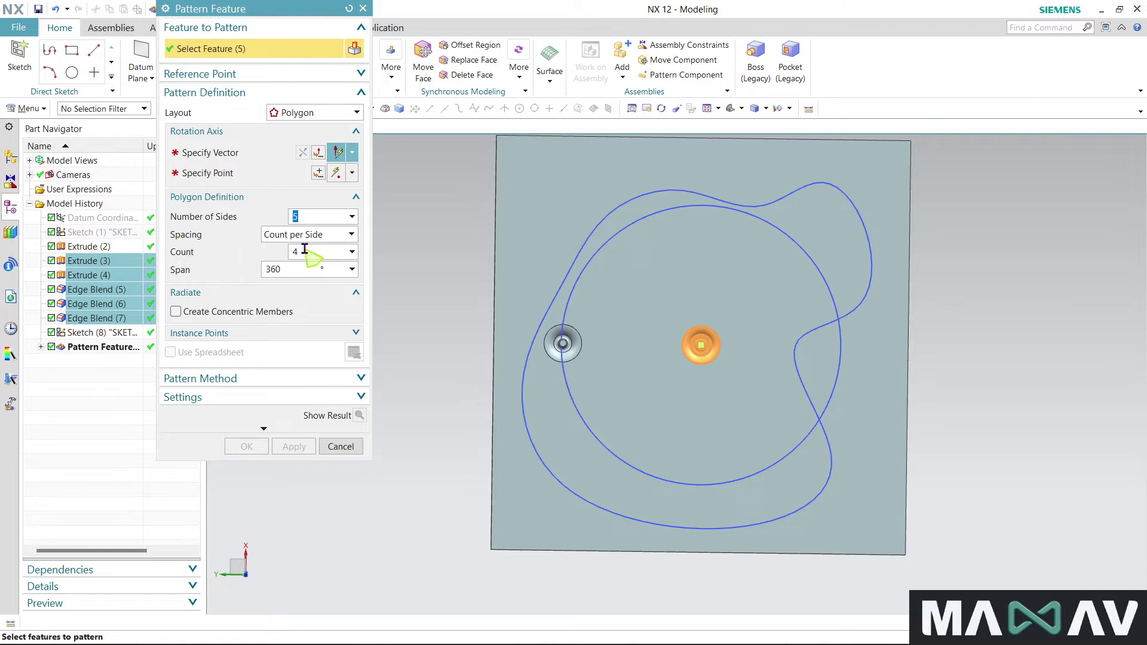
Step: Set the rotation axis along Z through the left hole's arc centre
{"action": "left_click", "coordinate": [218, 153]}
{"action": "middle_click_drag", "start_coordinate": [674, 398], "coordinate": [687, 320]}
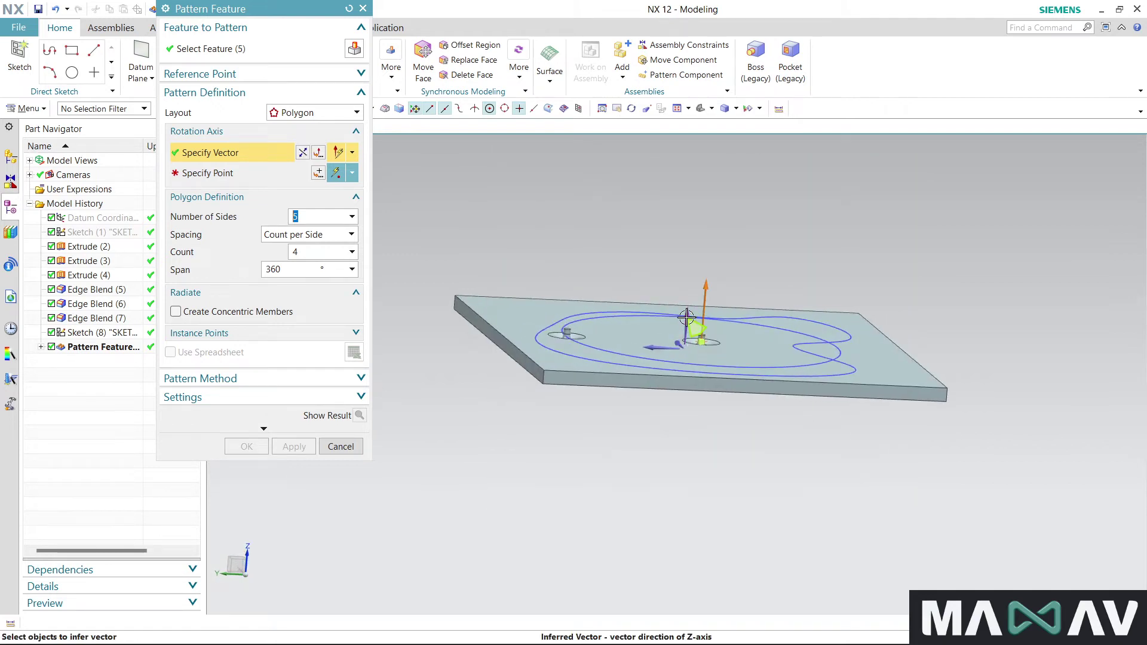
{"action": "left_click", "coordinate": [689, 318]}
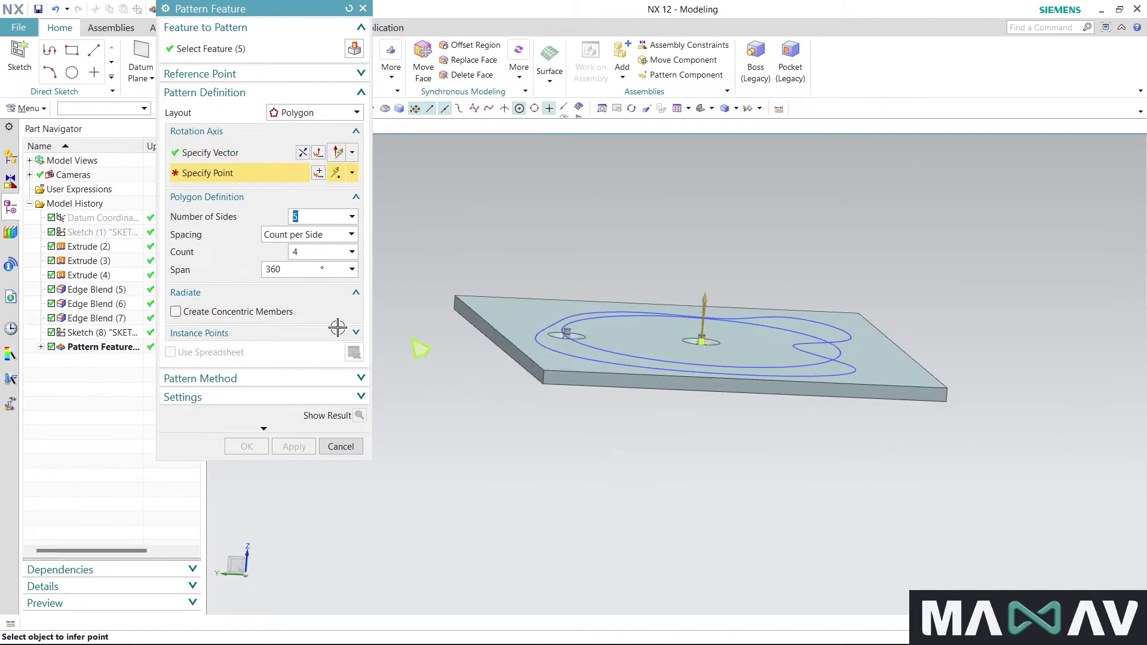
{"action": "left_click", "coordinate": [601, 351]}
{"action": "mouse_move", "coordinate": [653, 466]}
{"action": "middle_mouse_down"}
{"action": "mouse_move", "coordinate": [629, 500]}
{"action": "mouse_move", "coordinate": [643, 505]}
{"action": "mouse_move", "coordinate": [640, 495]}
{"action": "middle_mouse_up"}
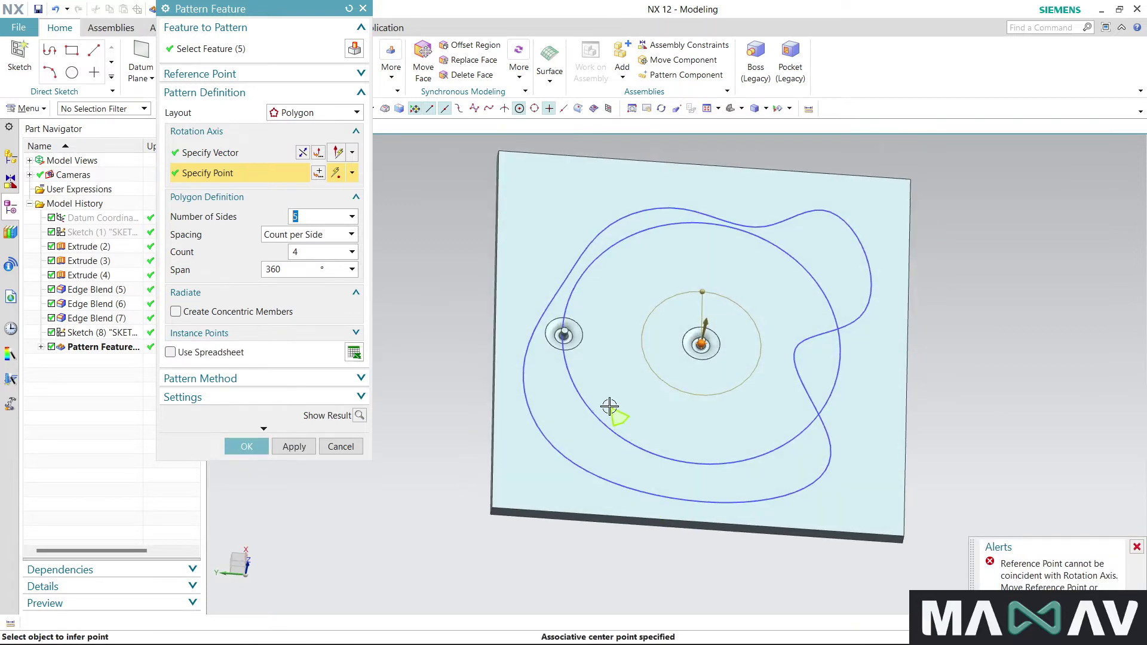
{"action": "scroll", "coordinate": [570, 356], "scroll_direction": "up", "scroll_amount": 3}
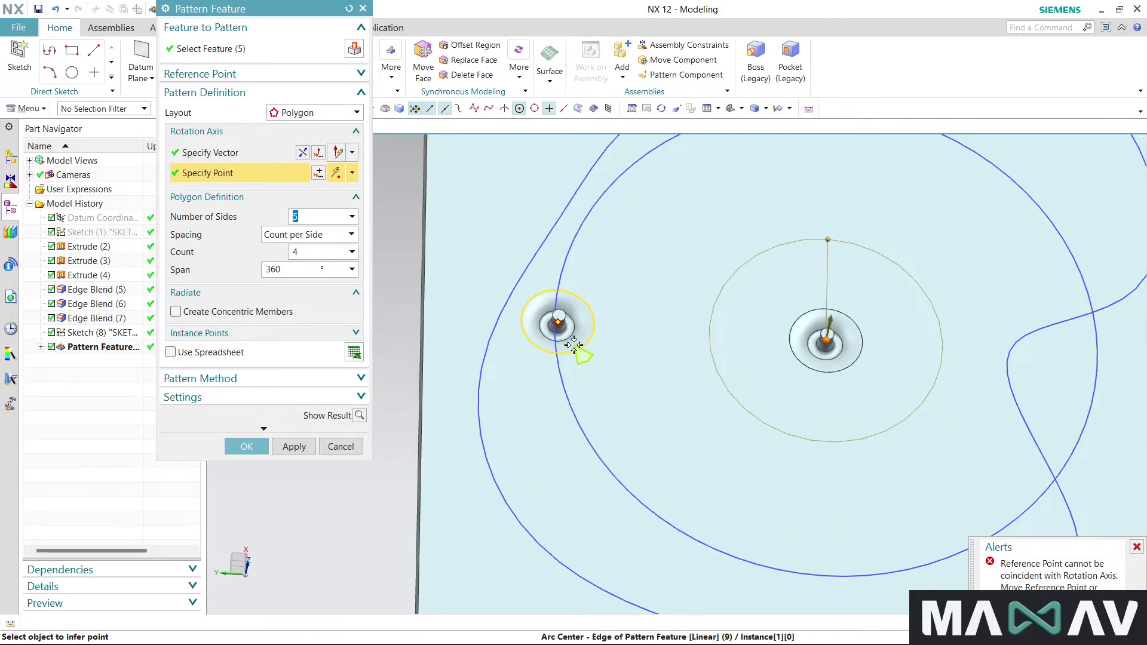
{"action": "left_click", "coordinate": [572, 351]}
{"action": "scroll", "coordinate": [741, 303], "scroll_direction": "down", "scroll_amount": 3}
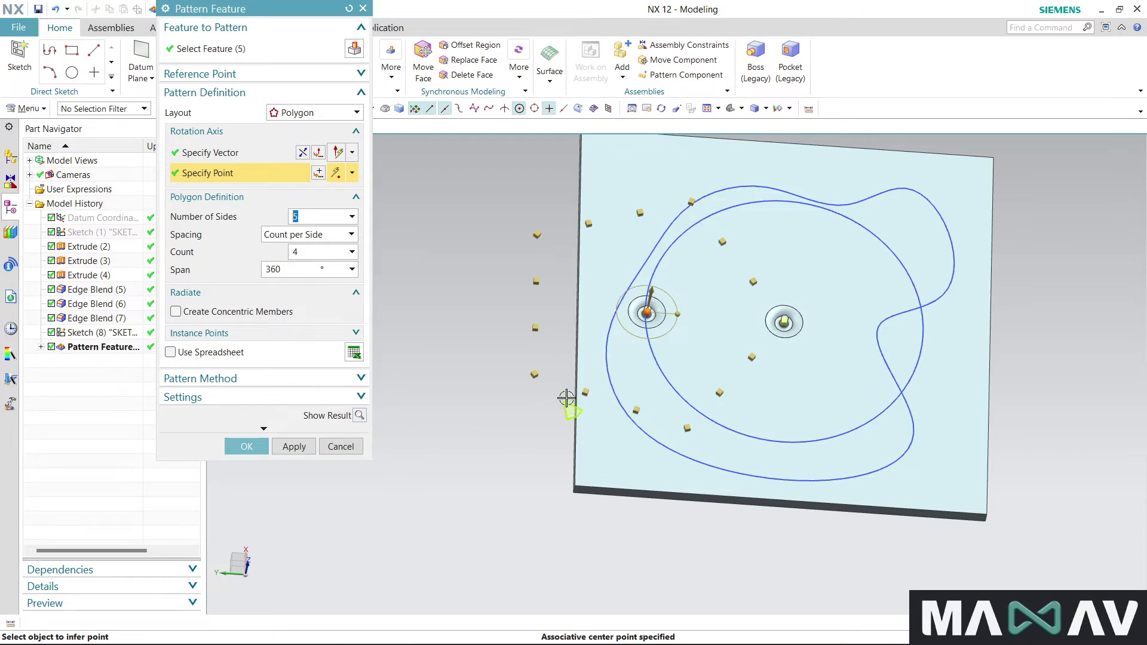
Step: Compute the polygon pattern, dismiss its warnings, revert to preview, and show the Layout list
{"action": "left_click", "coordinate": [359, 415]}
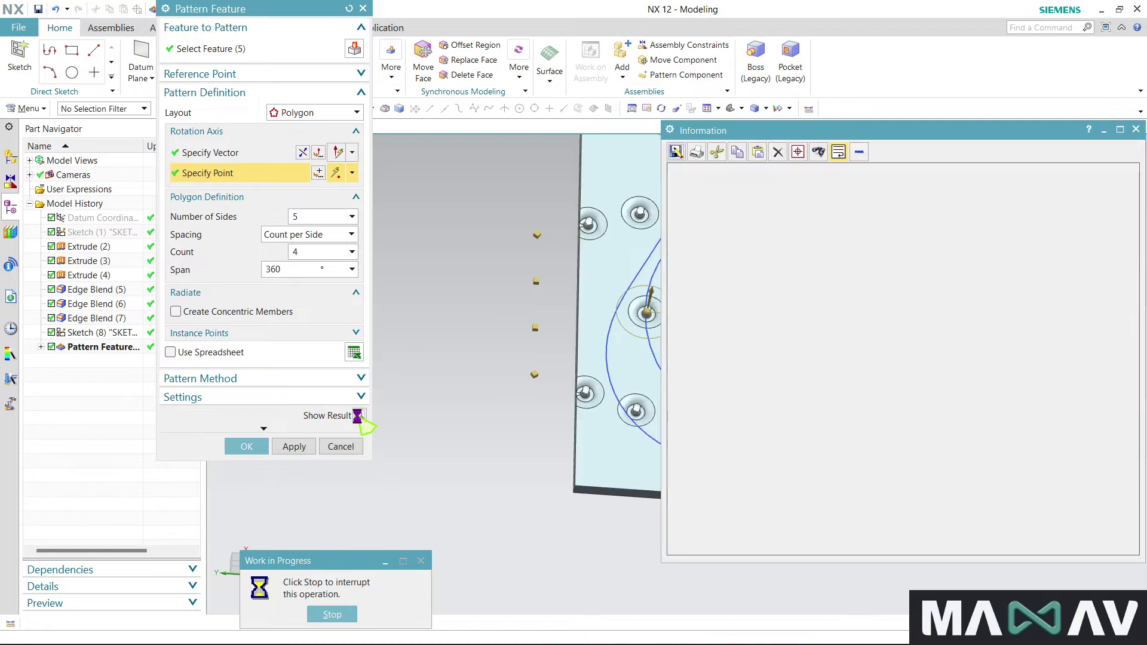
{"action": "left_click", "coordinate": [1136, 129]}
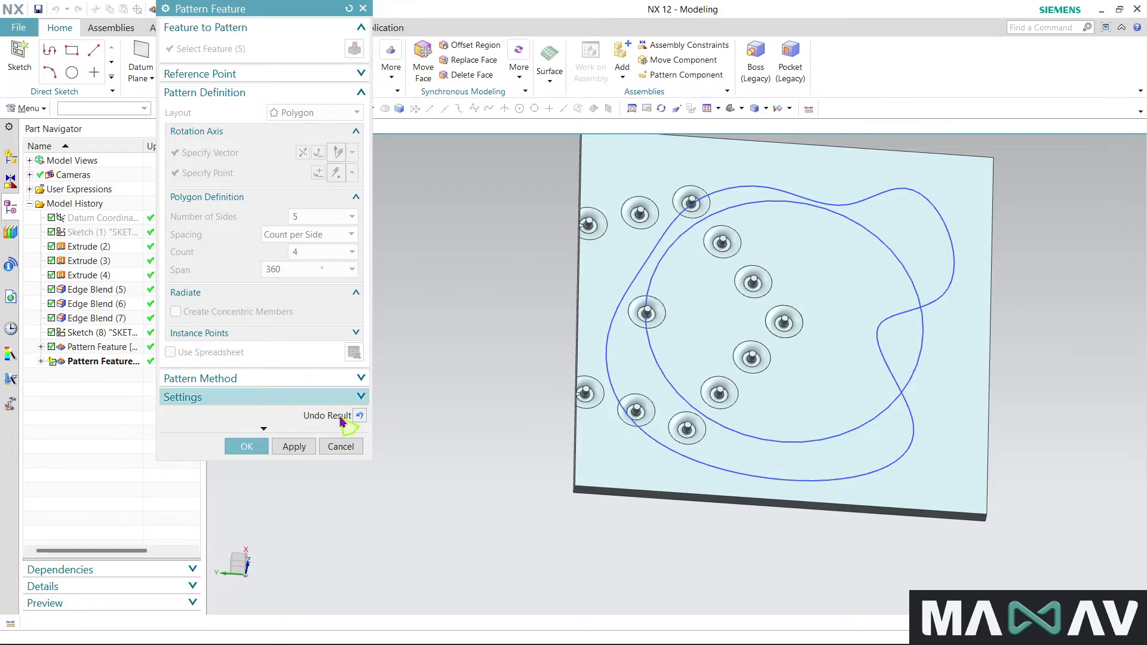
{"action": "left_click", "coordinate": [359, 416]}
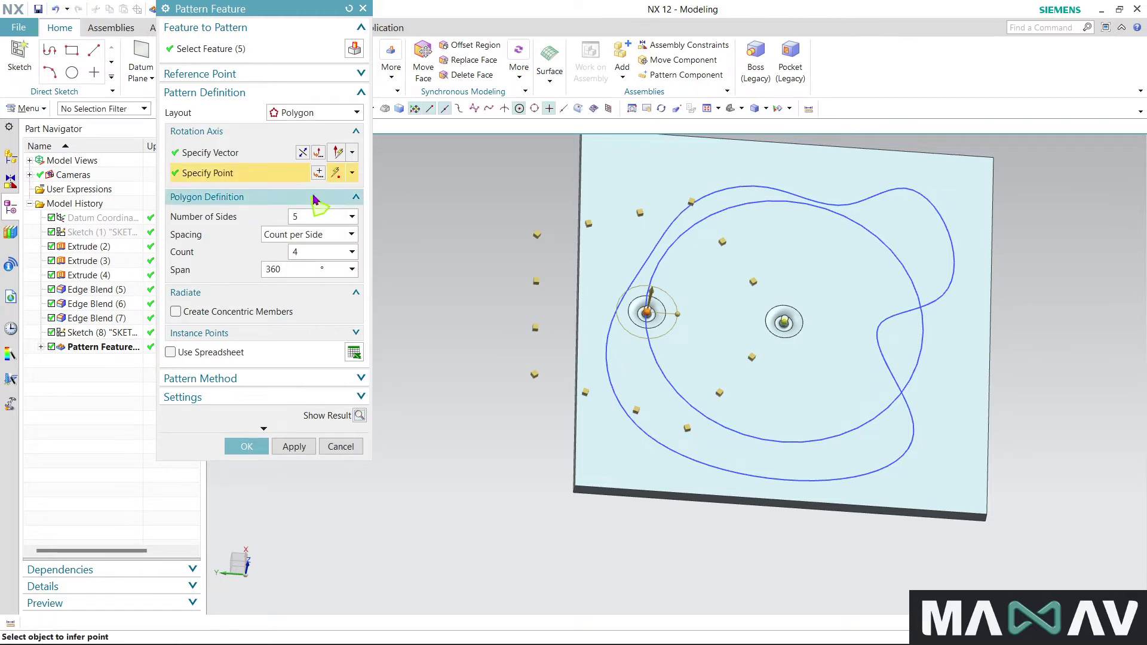
{"action": "left_click", "coordinate": [350, 115]}
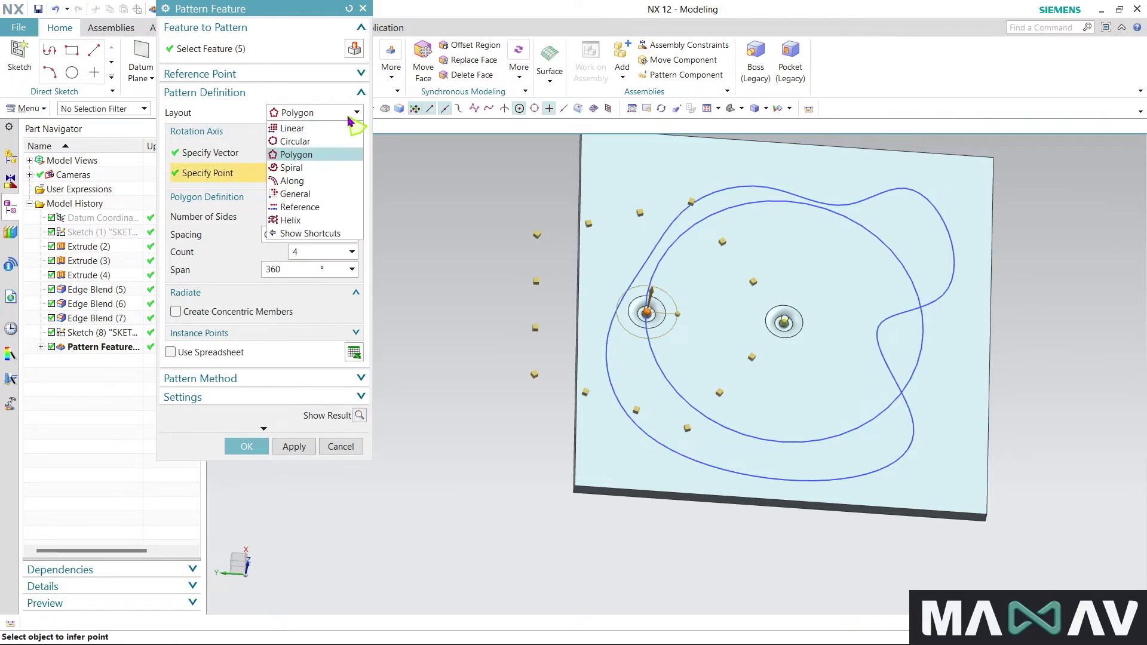
Step: Choose the Spiral layout with the Z-axis as its plane normal
{"action": "left_click", "coordinate": [293, 168]}
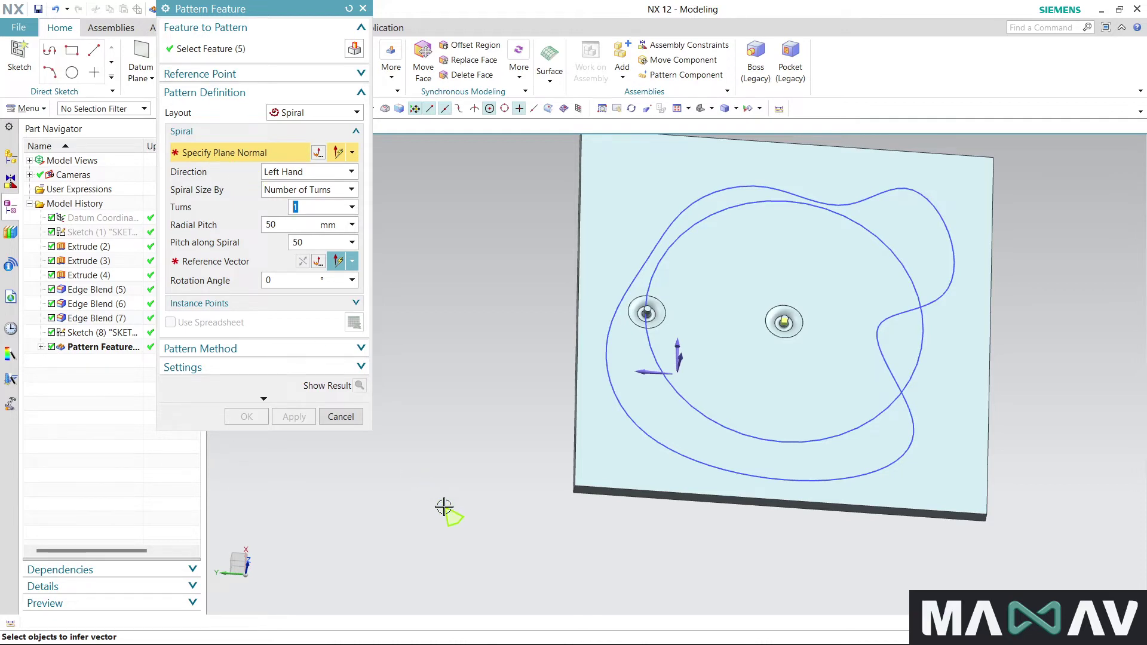
{"action": "middle_click_drag", "start_coordinate": [444, 507], "coordinate": [472, 469]}
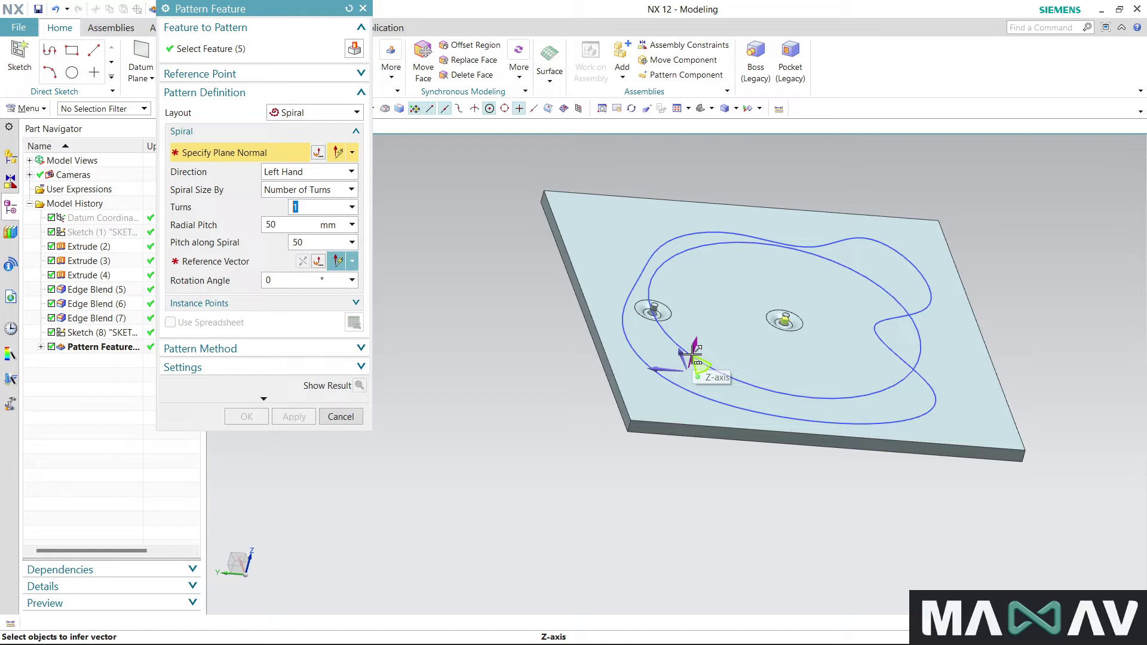
{"action": "mouse_move", "coordinate": [677, 353]}
{"action": "left_click", "coordinate": [750, 426]}
{"action": "mouse_move", "coordinate": [717, 563]}
{"action": "middle_mouse_down"}
{"action": "mouse_move", "coordinate": [622, 501]}
{"action": "mouse_move", "coordinate": [661, 537]}
{"action": "middle_mouse_up"}
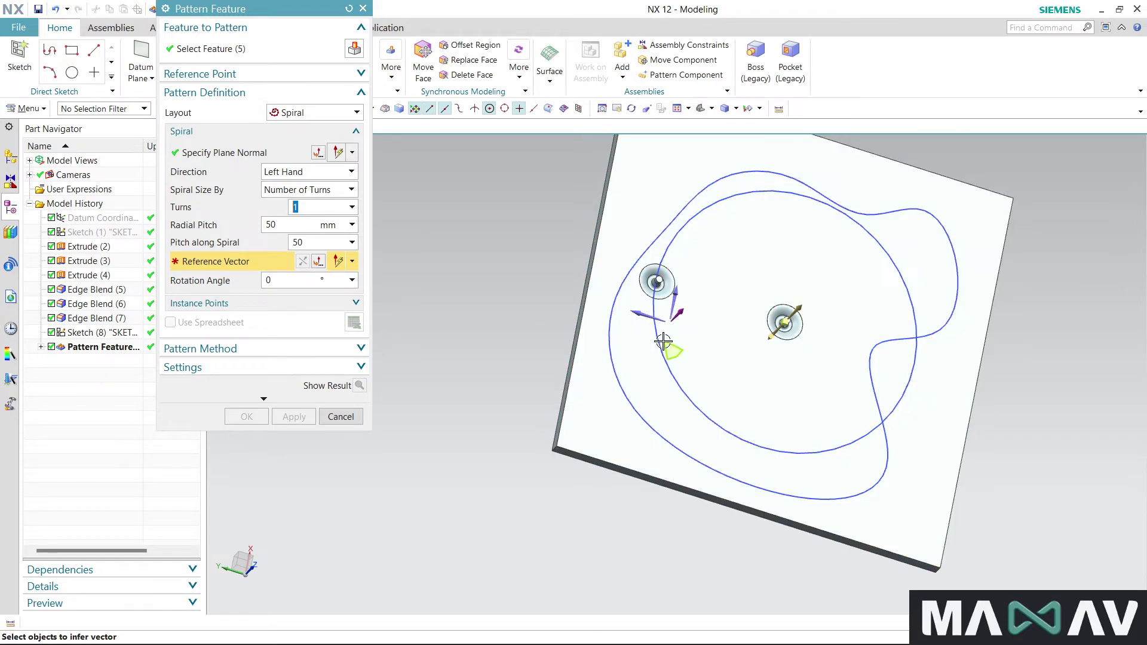
Step: Set the spiral's reference vector to the arc (Arc3)
{"action": "left_click", "coordinate": [660, 345]}
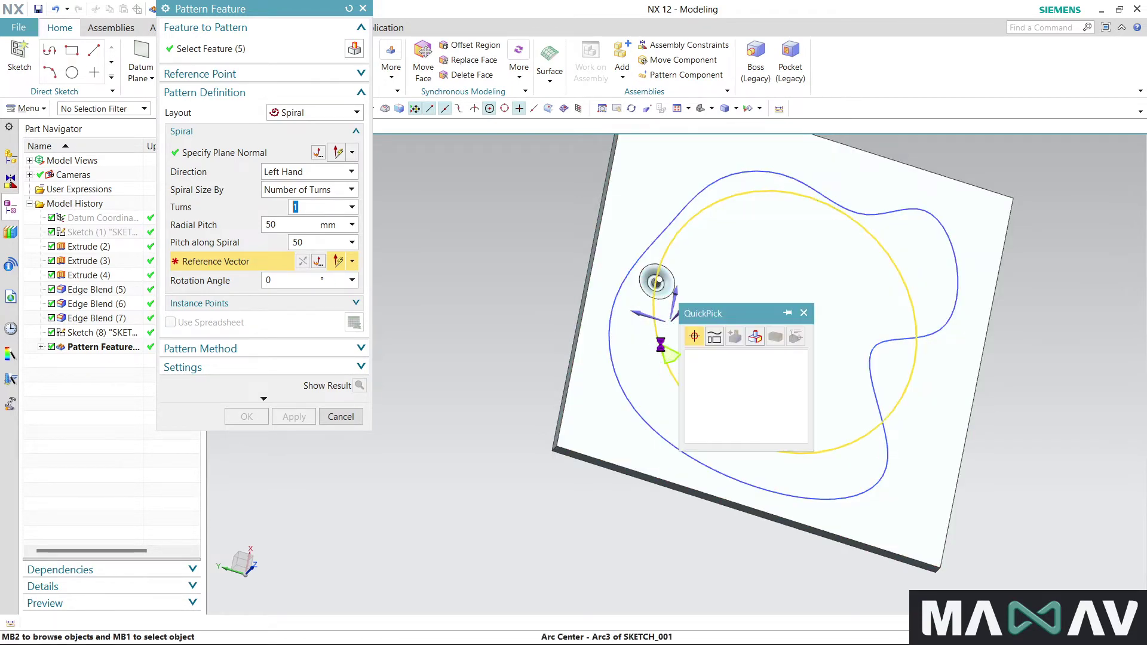
{"action": "left_click", "coordinate": [747, 371]}
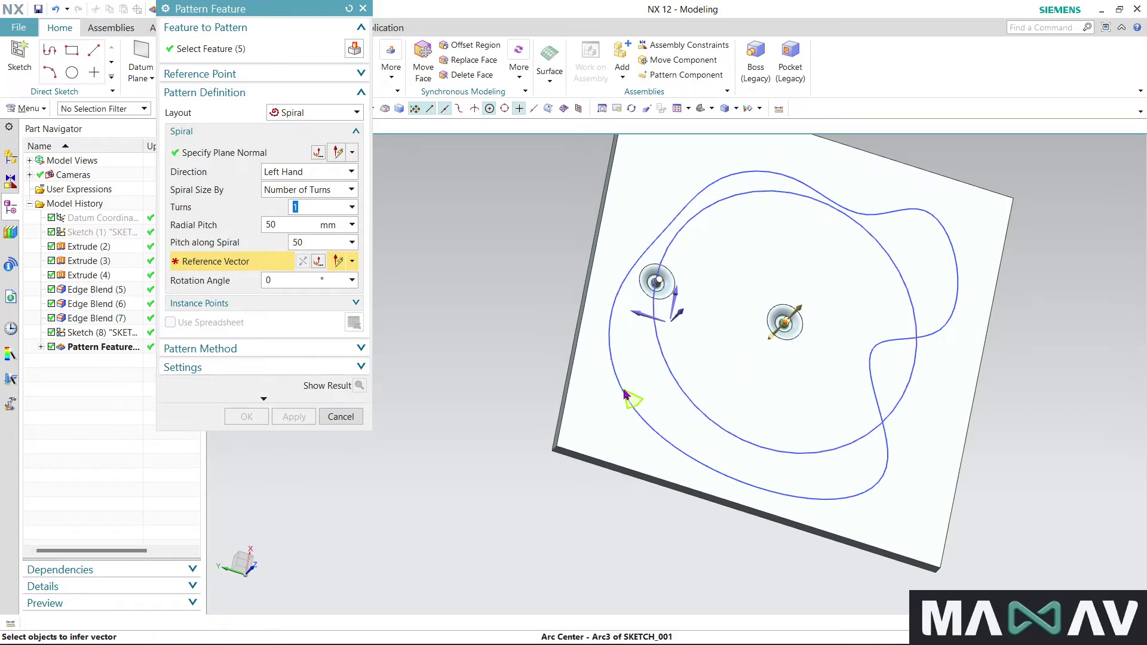
{"action": "middle_click_drag", "start_coordinate": [611, 437], "coordinate": [682, 313]}
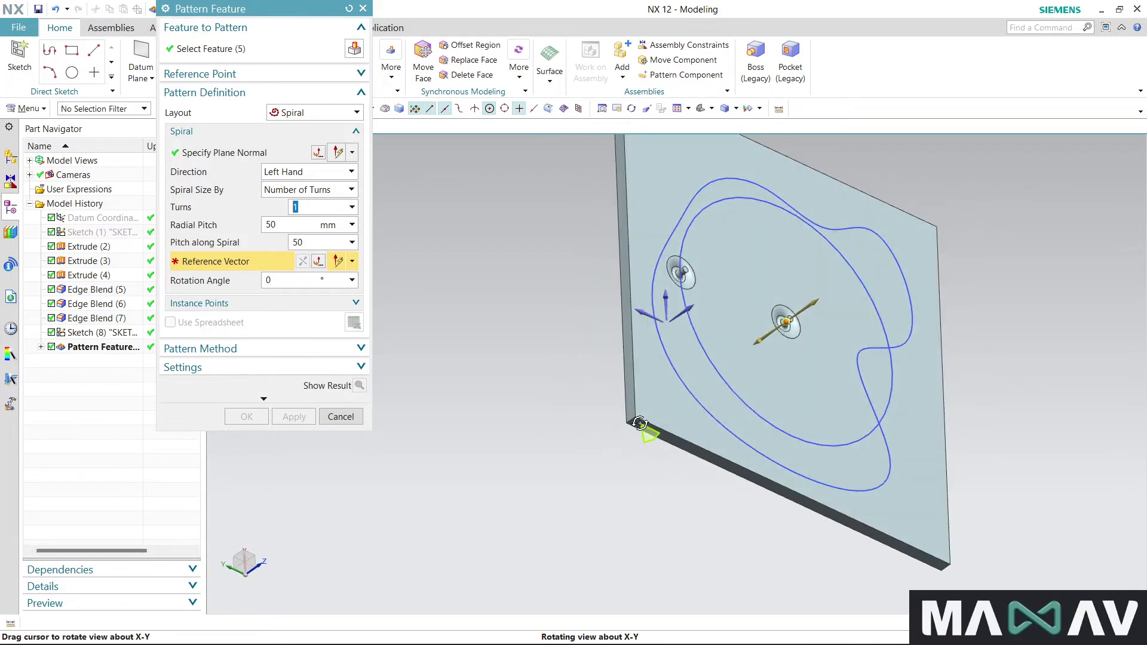
{"action": "left_click", "coordinate": [682, 313]}
{"action": "middle_click_drag", "start_coordinate": [584, 439], "coordinate": [538, 460]}
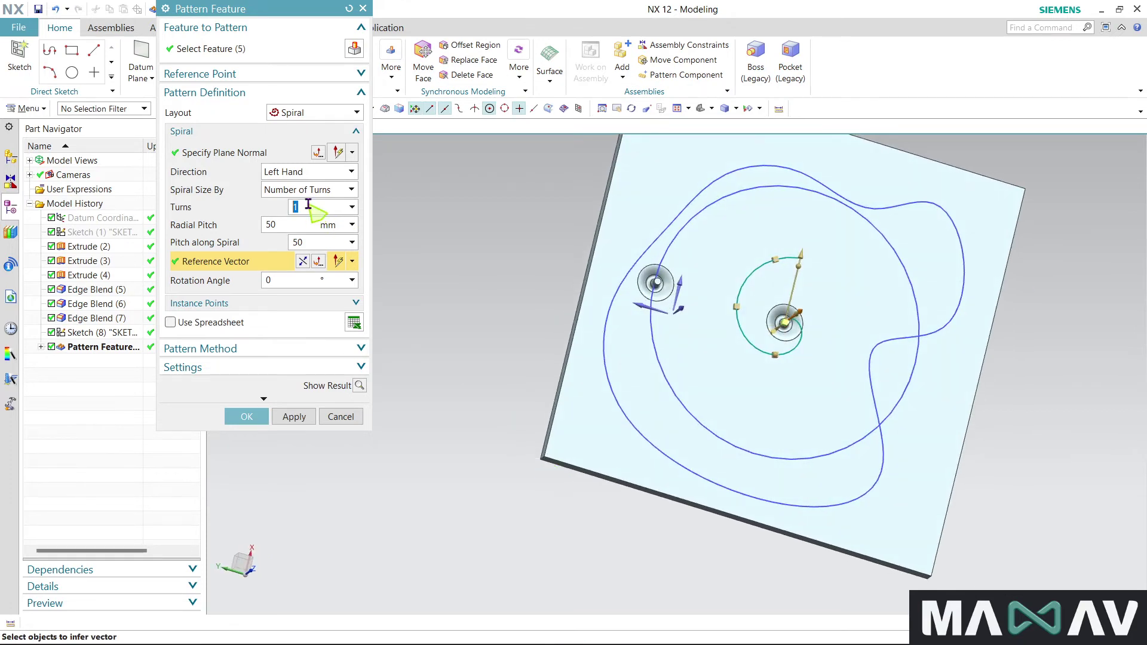
{"action": "type", "text": "3"}
Step: Change the spiral to 3 turns, then reduce it to 2 turns
{"action": "key", "text": "Return"}
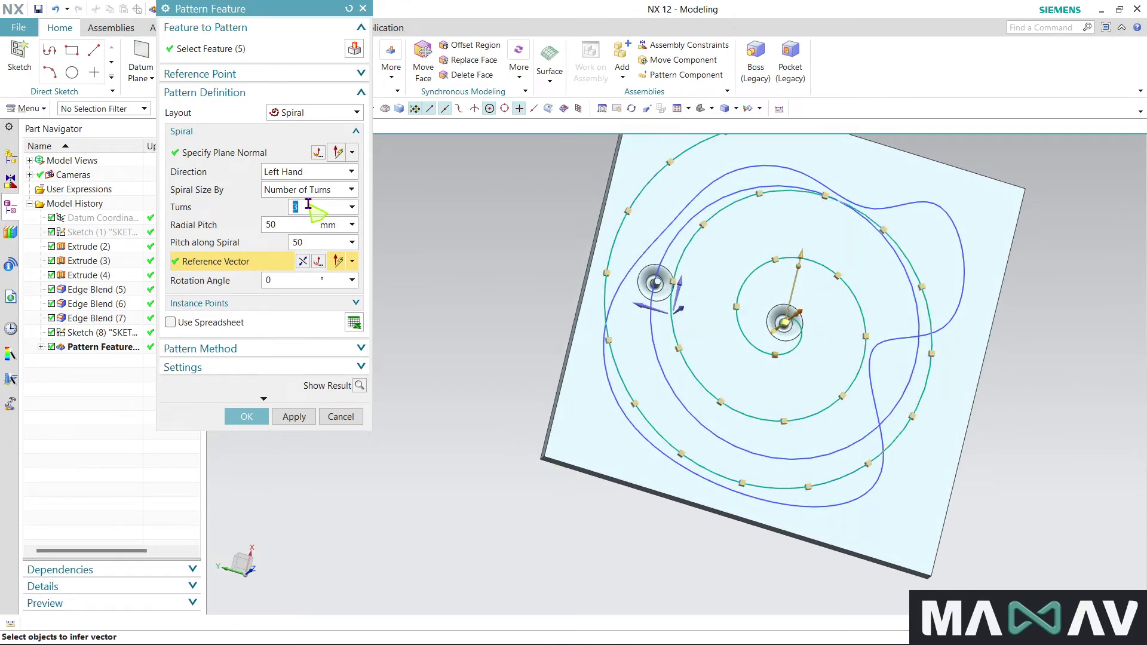
{"action": "middle_click_drag", "start_coordinate": [450, 361], "coordinate": [479, 333]}
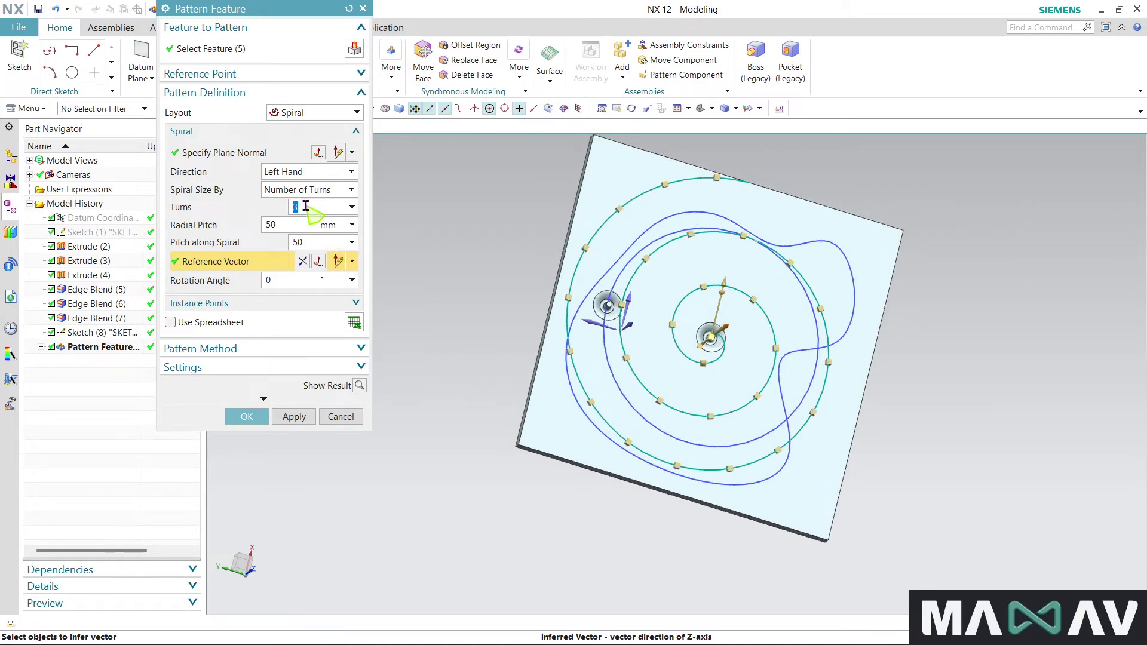
{"action": "type", "text": "2"}
{"action": "key", "text": "Return"}
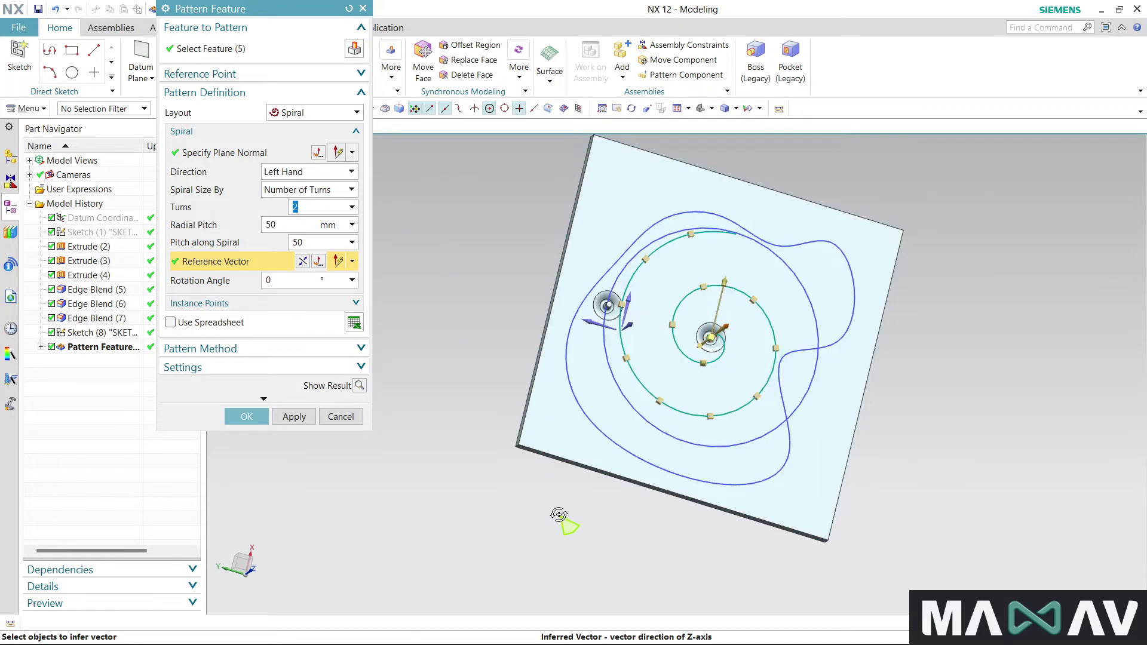
{"action": "middle_click_drag", "start_coordinate": [555, 510], "coordinate": [556, 508]}
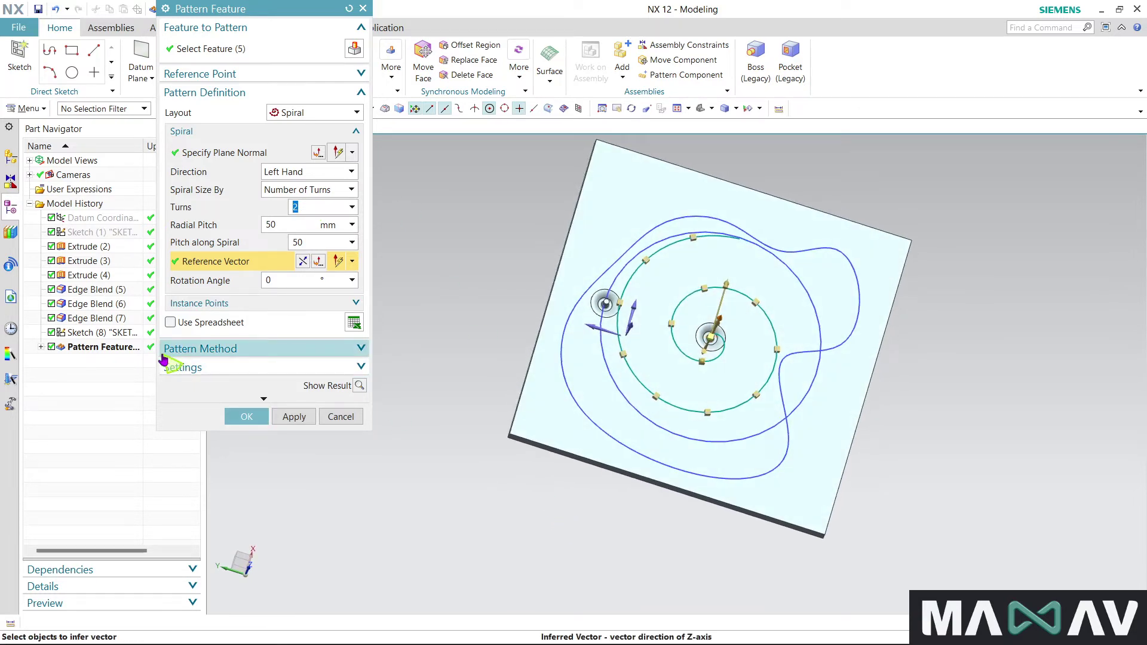
Step: Hide and reshow the pattern feature from the Part Navigator
{"action": "right_click", "coordinate": [99, 352]}
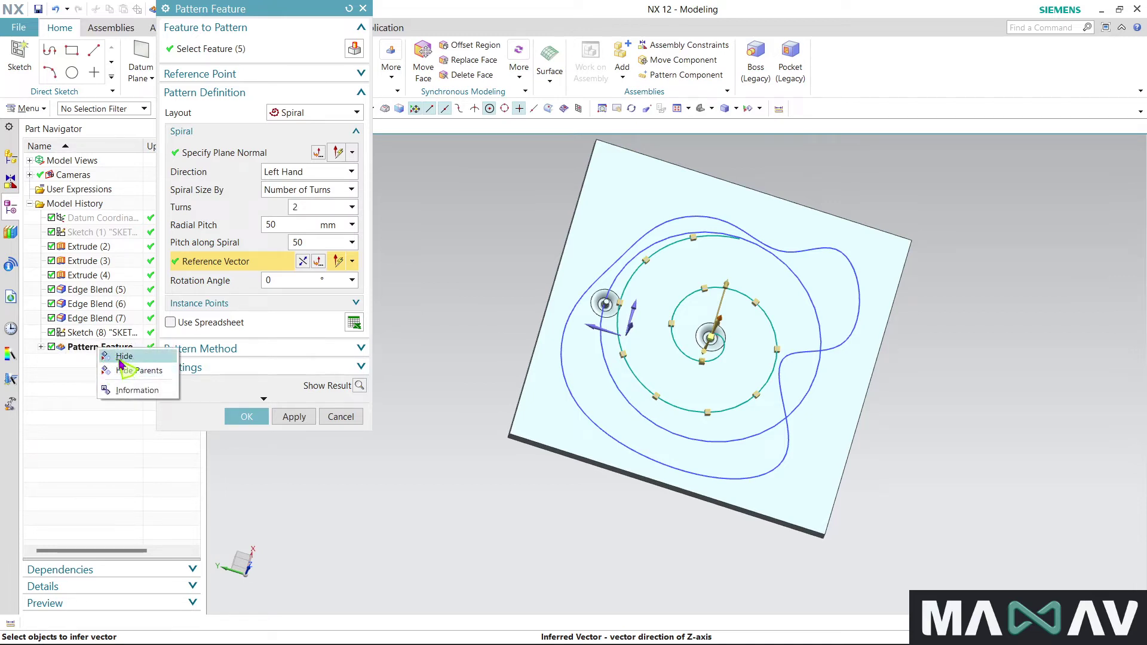
{"action": "left_click", "coordinate": [69, 373]}
{"action": "right_click", "coordinate": [91, 348]}
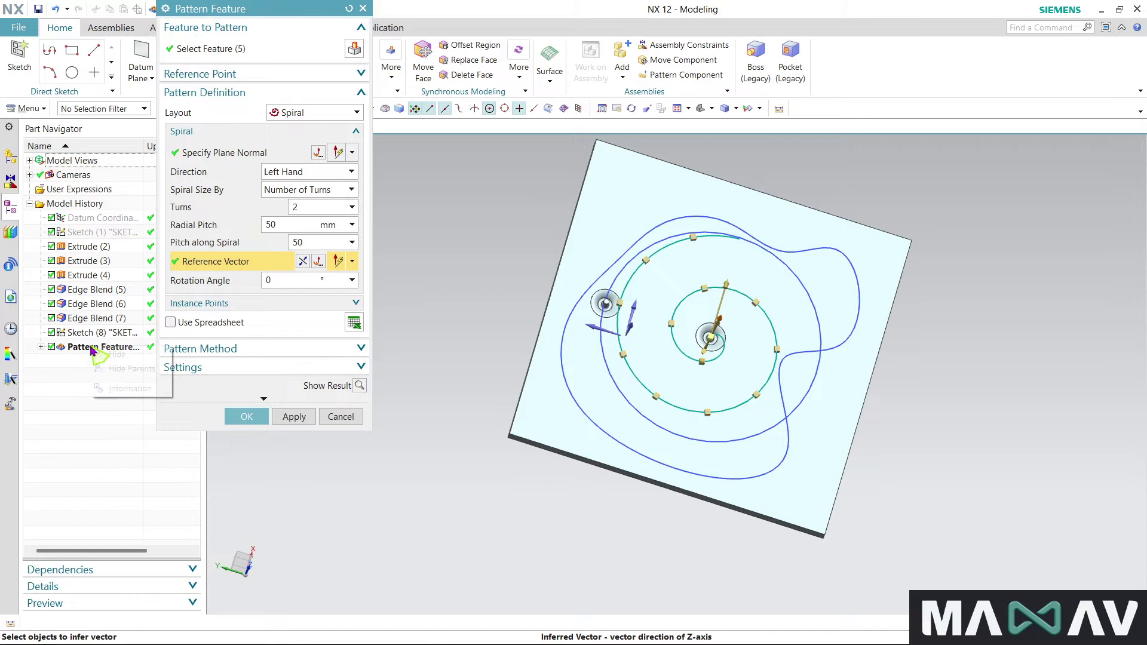
{"action": "left_click", "coordinate": [117, 359]}
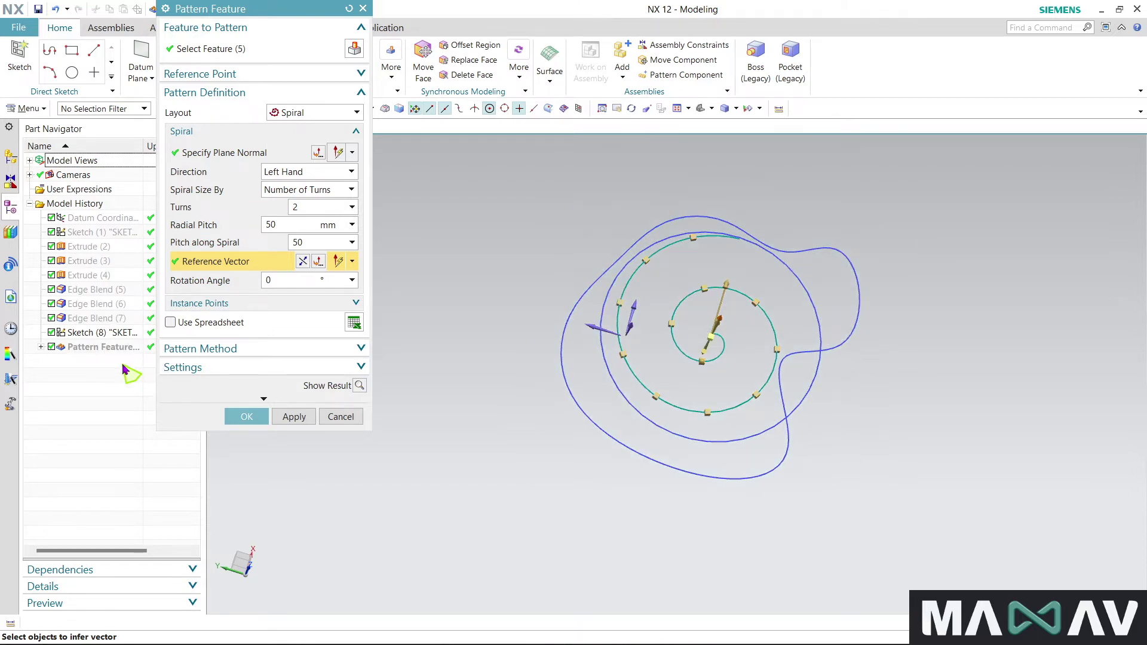
{"action": "right_click", "coordinate": [111, 347]}
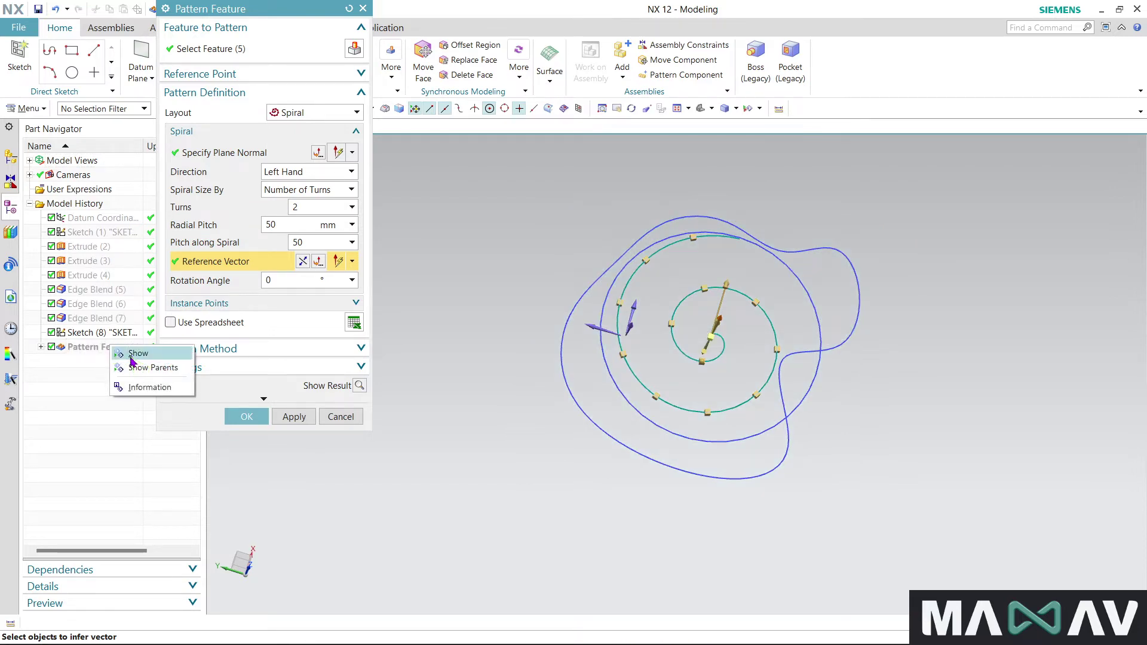
{"action": "left_click", "coordinate": [131, 356]}
{"action": "middle_click_drag", "start_coordinate": [576, 552], "coordinate": [576, 501]}
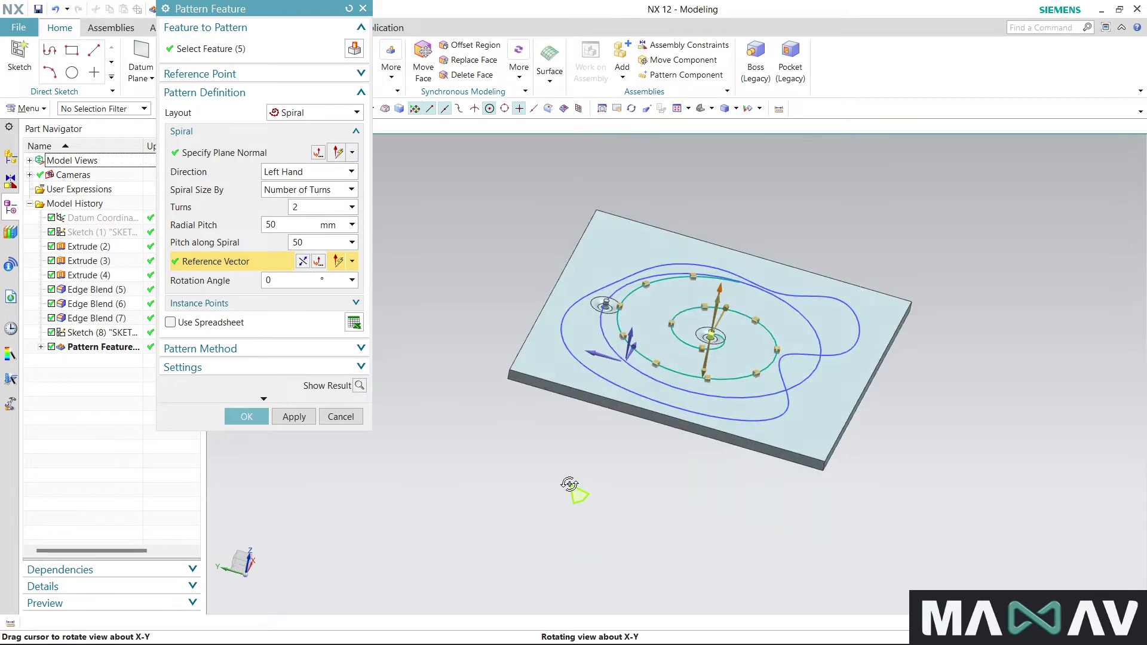
{"action": "scroll", "coordinate": [720, 356], "scroll_direction": "up", "scroll_amount": 2}
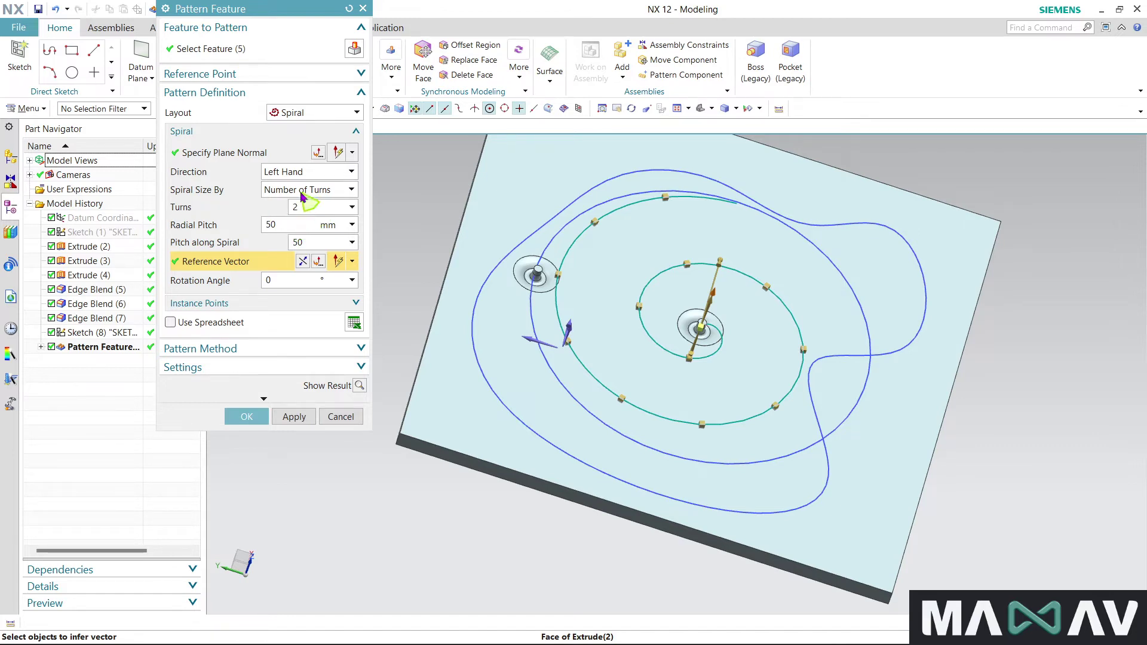
Step: Set radial pitch 30 mm, 3 turns and pitch along spiral 30
{"action": "left_click", "coordinate": [279, 226]}
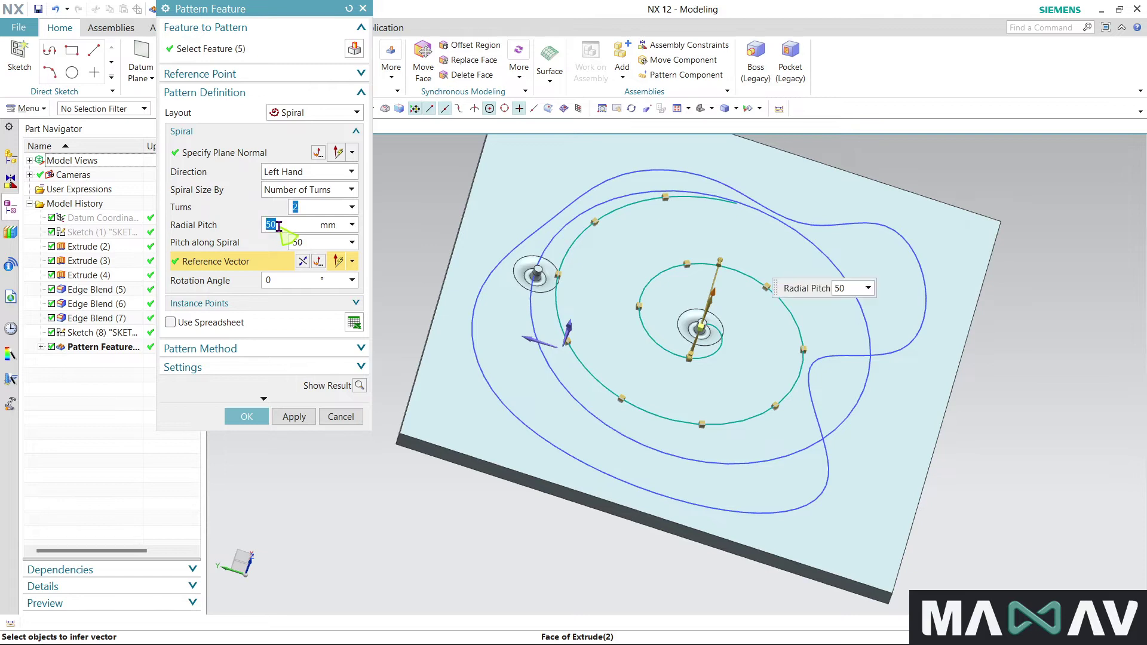
{"action": "type", "text": "30"}
{"action": "key", "text": "Return"}
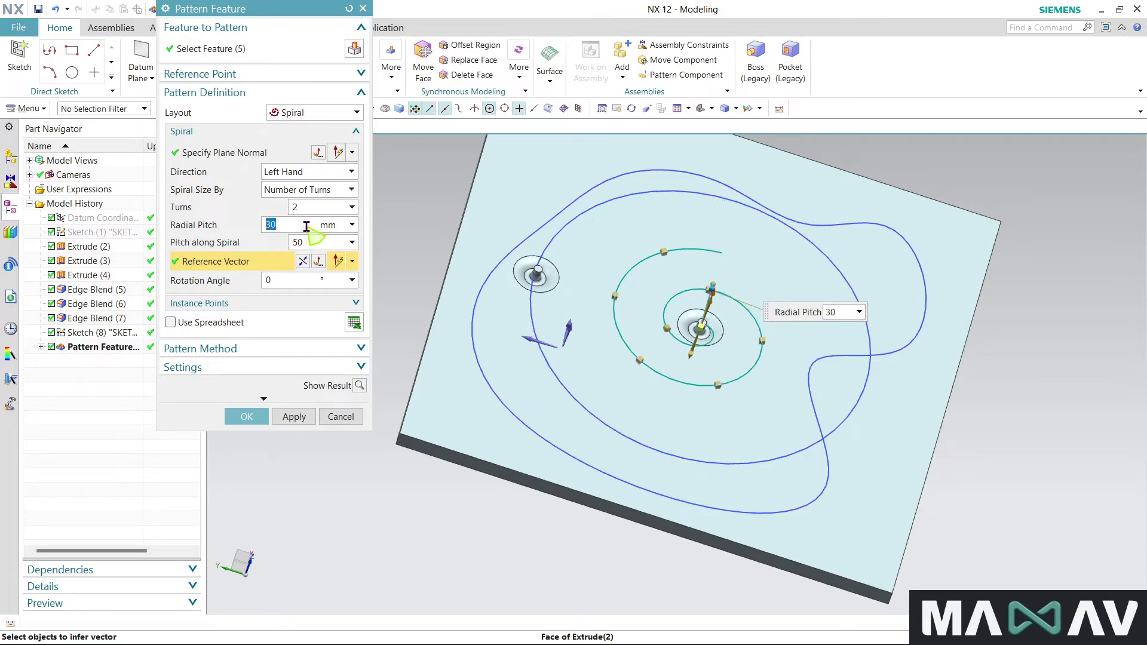
{"action": "left_click", "coordinate": [312, 208]}
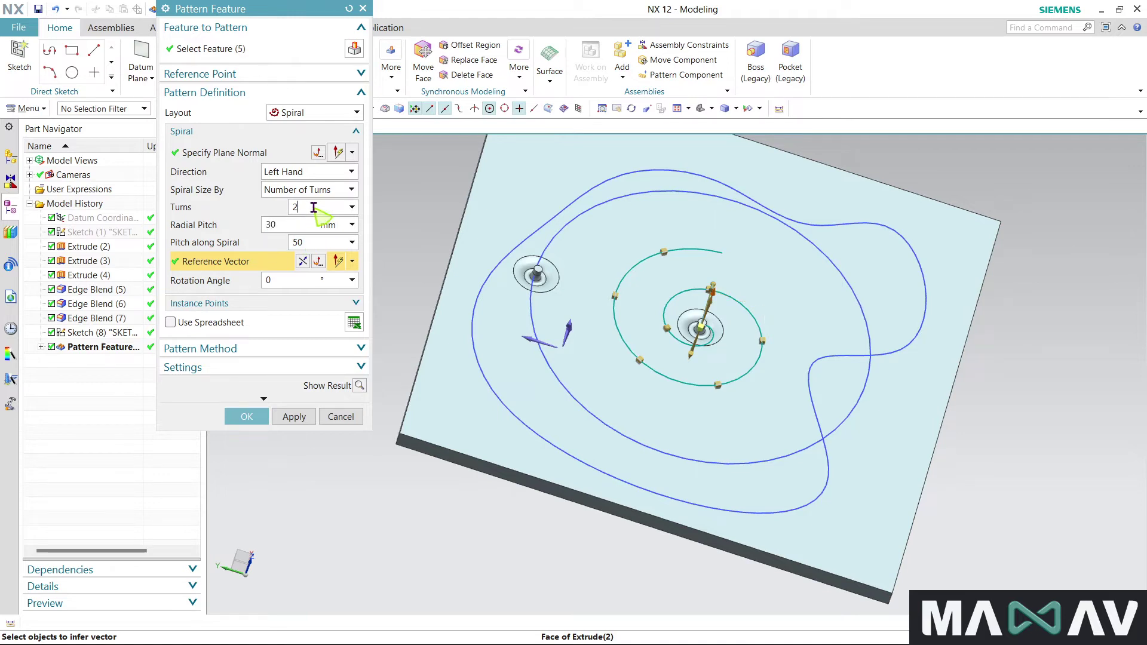
{"action": "type", "text": "3"}
{"action": "key", "text": "Return"}
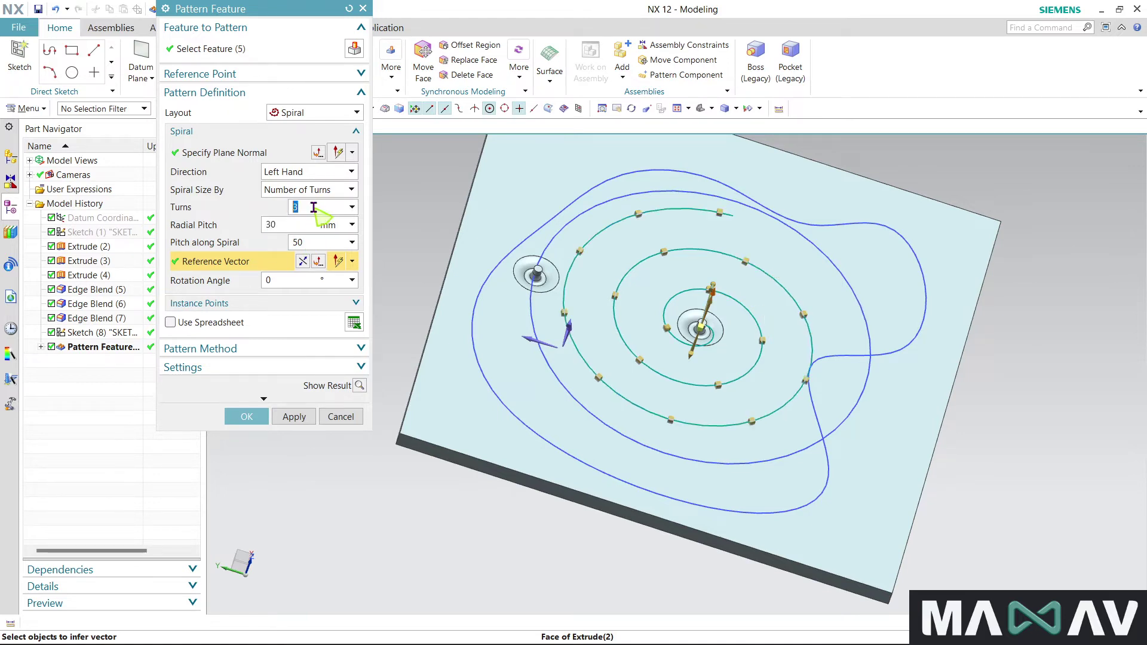
{"action": "middle_click_drag", "start_coordinate": [538, 418], "coordinate": [540, 442]}
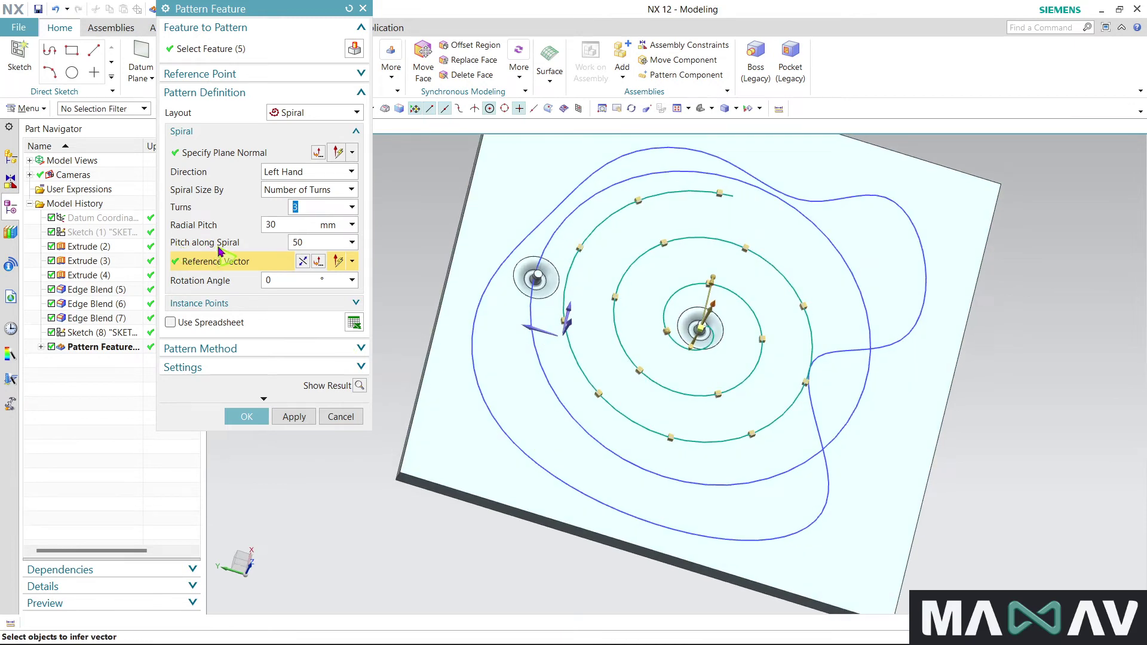
{"action": "double_click", "coordinate": [319, 241]}
{"action": "type", "text": "30"}
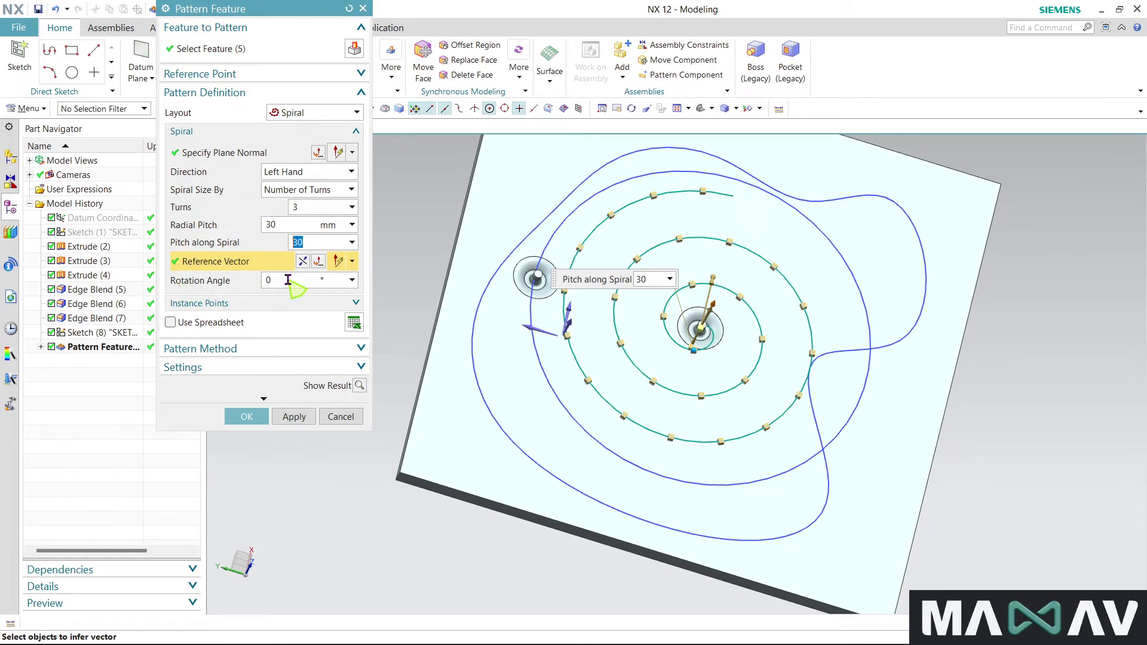
Step: Set a 30° rotation angle, compute and inspect the dimpled pins, then revert to preview
{"action": "left_click", "coordinate": [287, 280]}
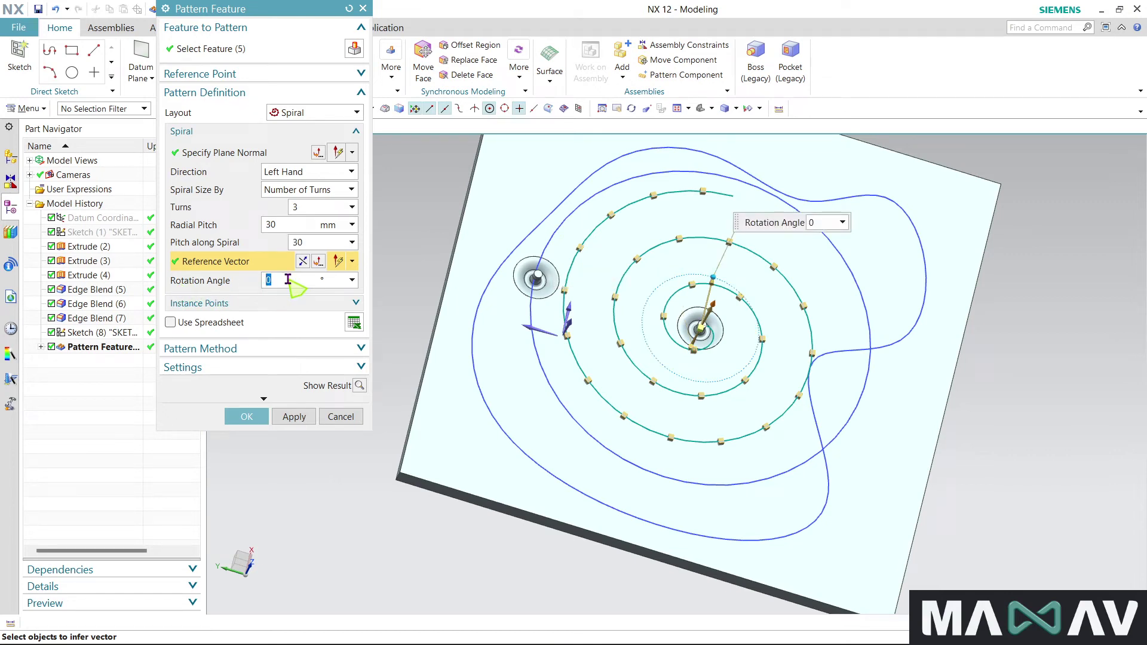
{"action": "type", "text": "30"}
{"action": "key", "text": "Return"}
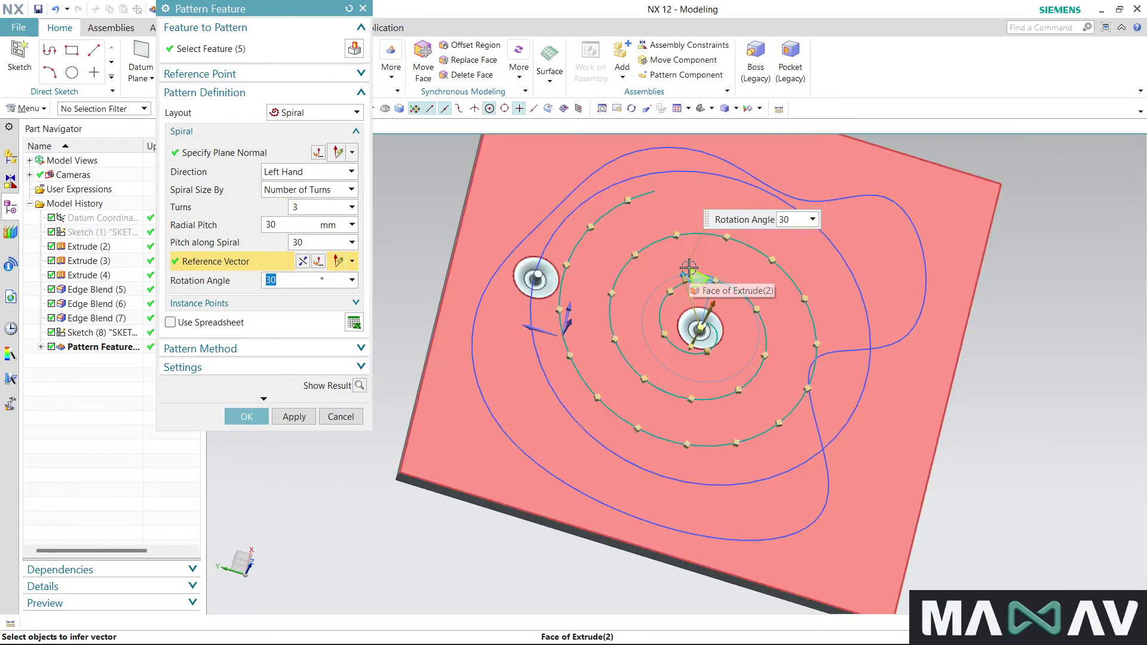
{"action": "left_click", "coordinate": [361, 386]}
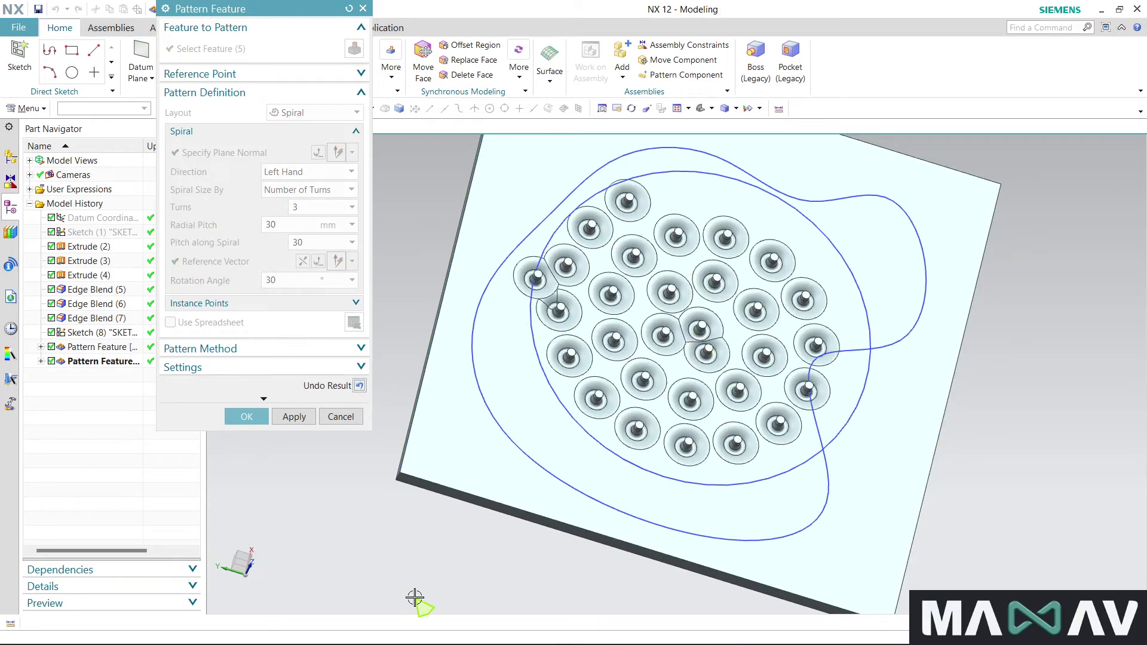
{"action": "middle_click_drag", "start_coordinate": [485, 551], "coordinate": [483, 523]}
{"action": "middle_click_drag", "start_coordinate": [485, 564], "coordinate": [480, 562]}
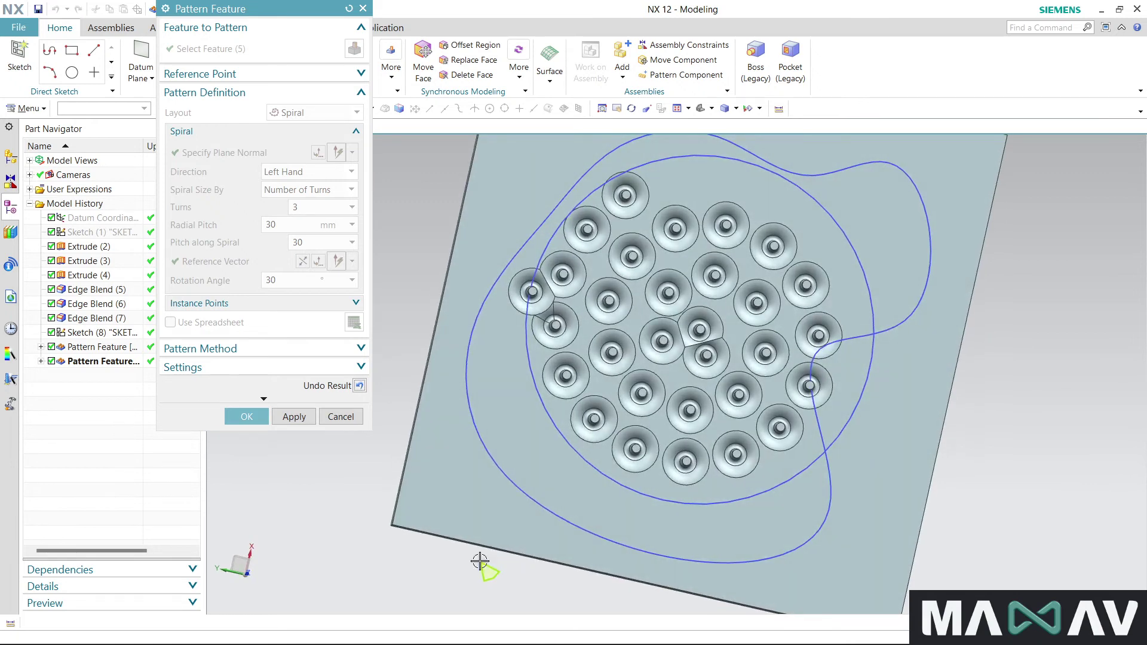
{"action": "left_click", "coordinate": [360, 386]}
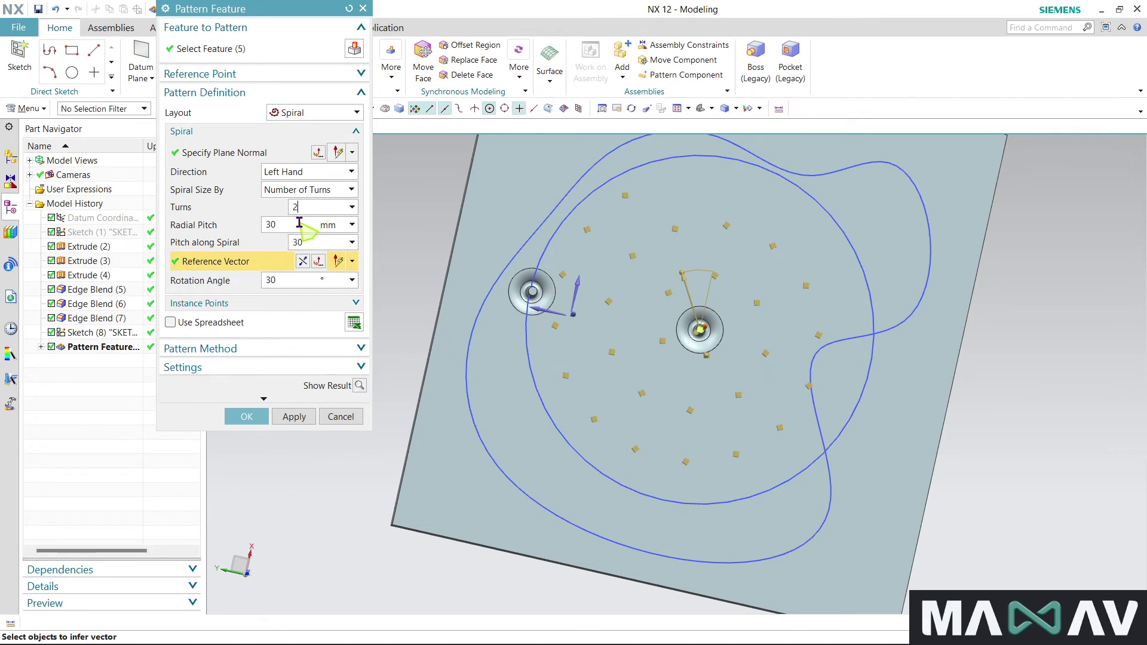
Step: Apply 2 turns, compute and review the spiral, revert it, and show the Layout list
{"action": "key", "text": "Tab"}
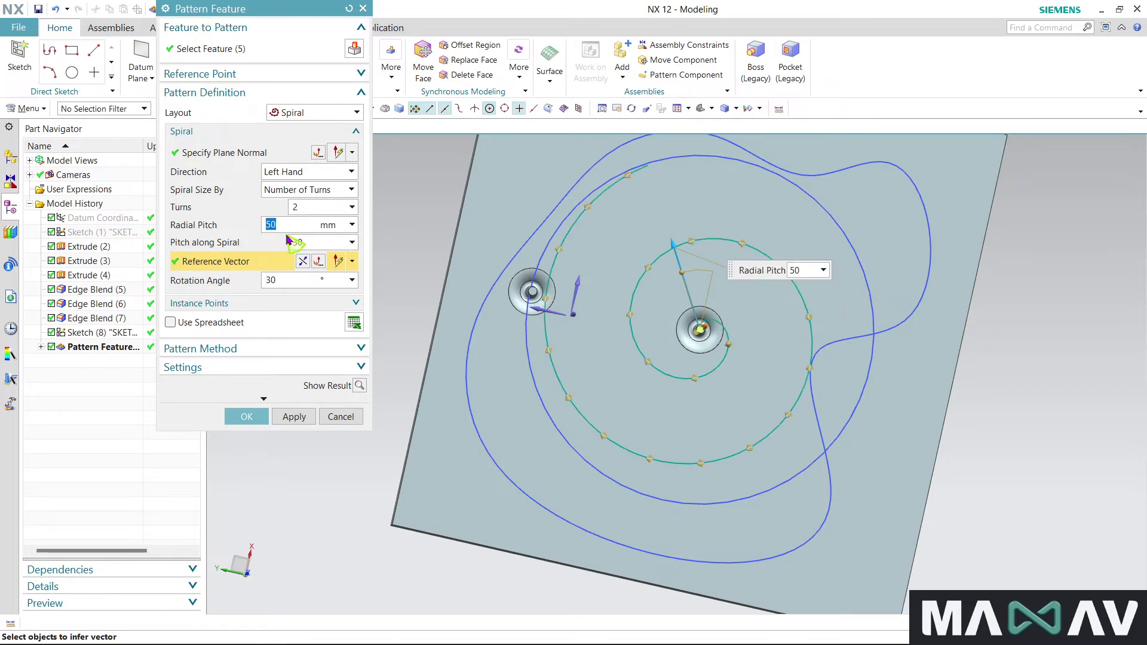
{"action": "type", "text": "50"}
{"action": "left_click", "coordinate": [359, 385]}
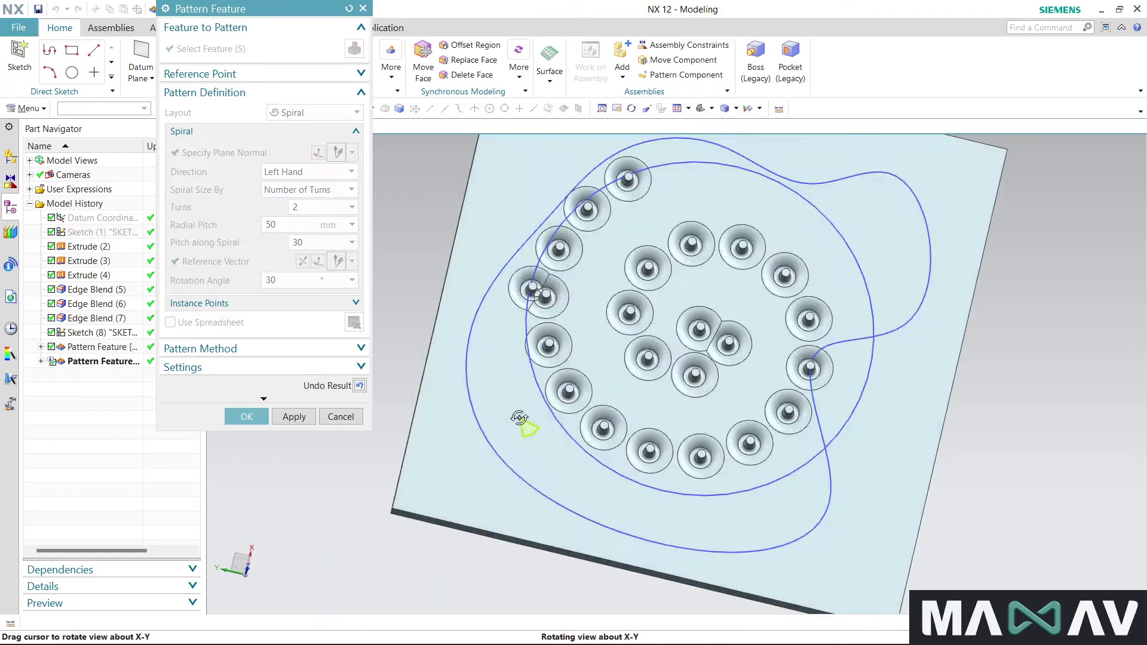
{"action": "mouse_move", "coordinate": [517, 453]}
{"action": "middle_mouse_down"}
{"action": "mouse_move", "coordinate": [507, 391]}
{"action": "mouse_move", "coordinate": [538, 456]}
{"action": "mouse_move", "coordinate": [523, 419]}
{"action": "mouse_move", "coordinate": [518, 463]}
{"action": "middle_mouse_up"}
{"action": "left_click", "coordinate": [359, 386]}
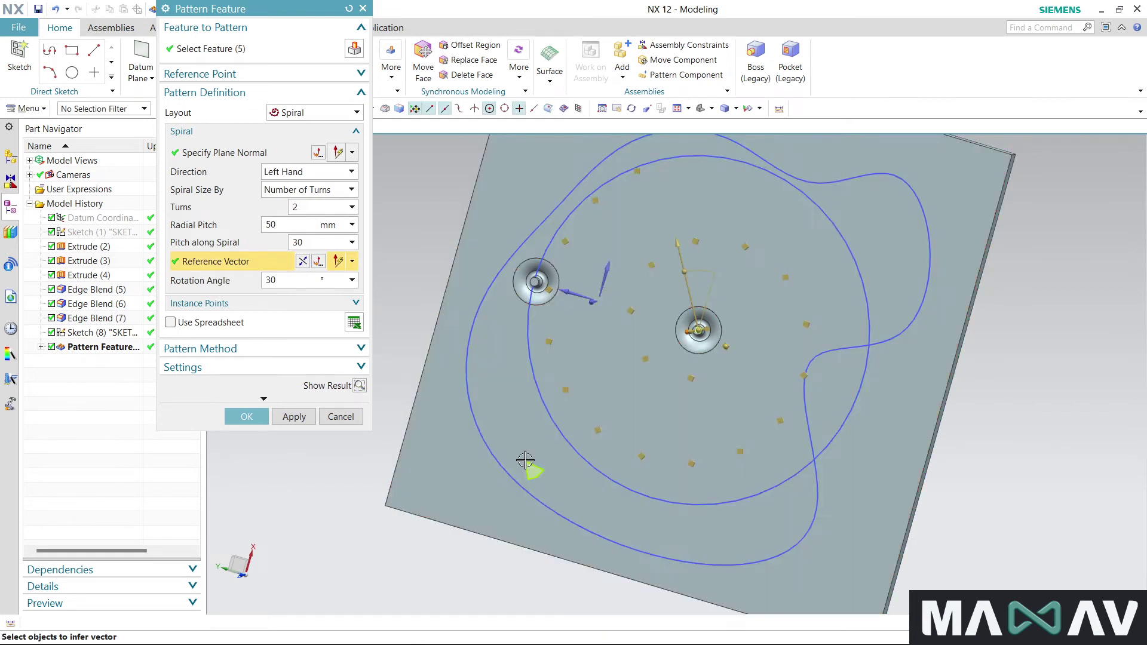
{"action": "mouse_move", "coordinate": [526, 466]}
{"action": "middle_mouse_down"}
{"action": "mouse_move", "coordinate": [539, 446]}
{"action": "mouse_move", "coordinate": [544, 454]}
{"action": "middle_mouse_up"}
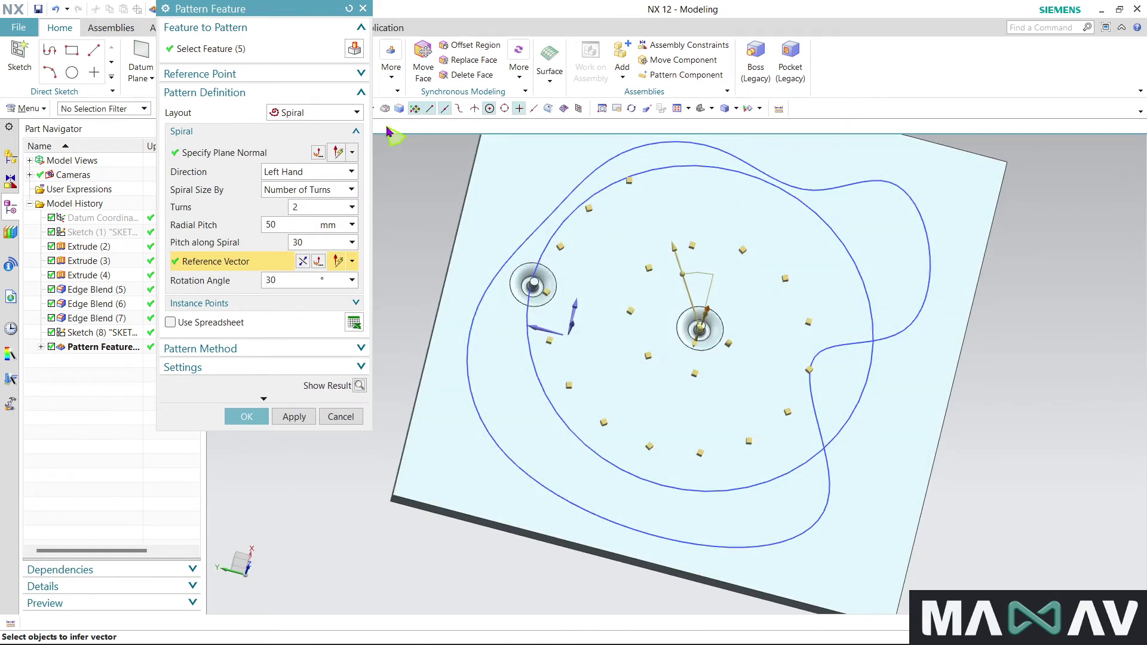
{"action": "left_click", "coordinate": [356, 113]}
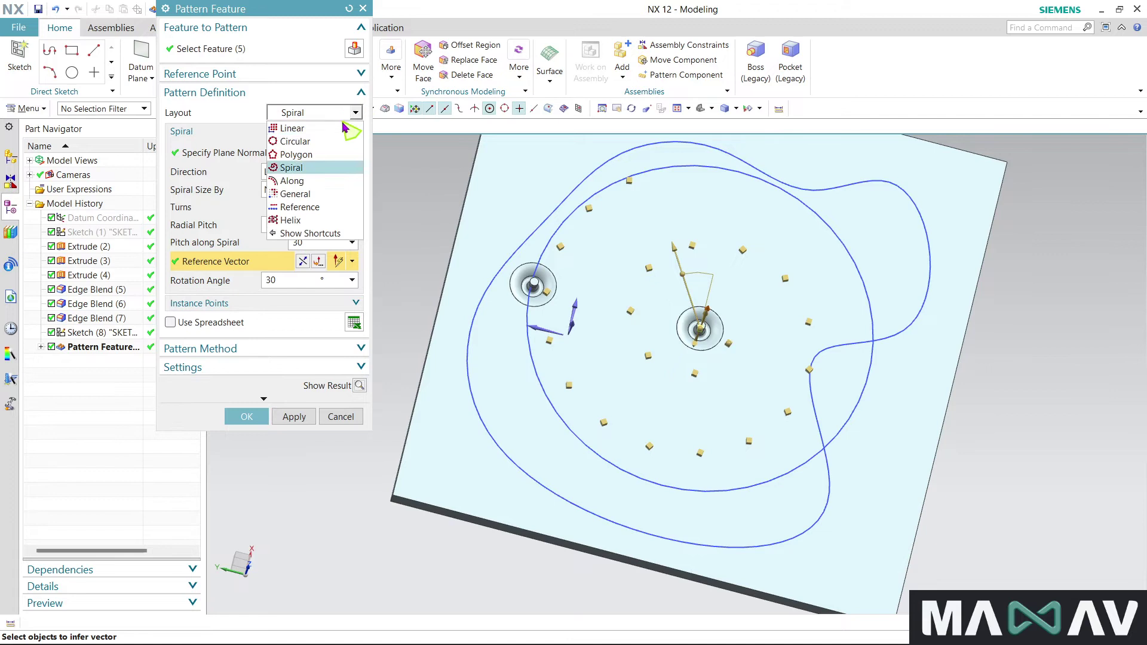
Step: Switch the layout to Along and make the earlier linear pin pattern the only feature copied
{"action": "left_click", "coordinate": [315, 181]}
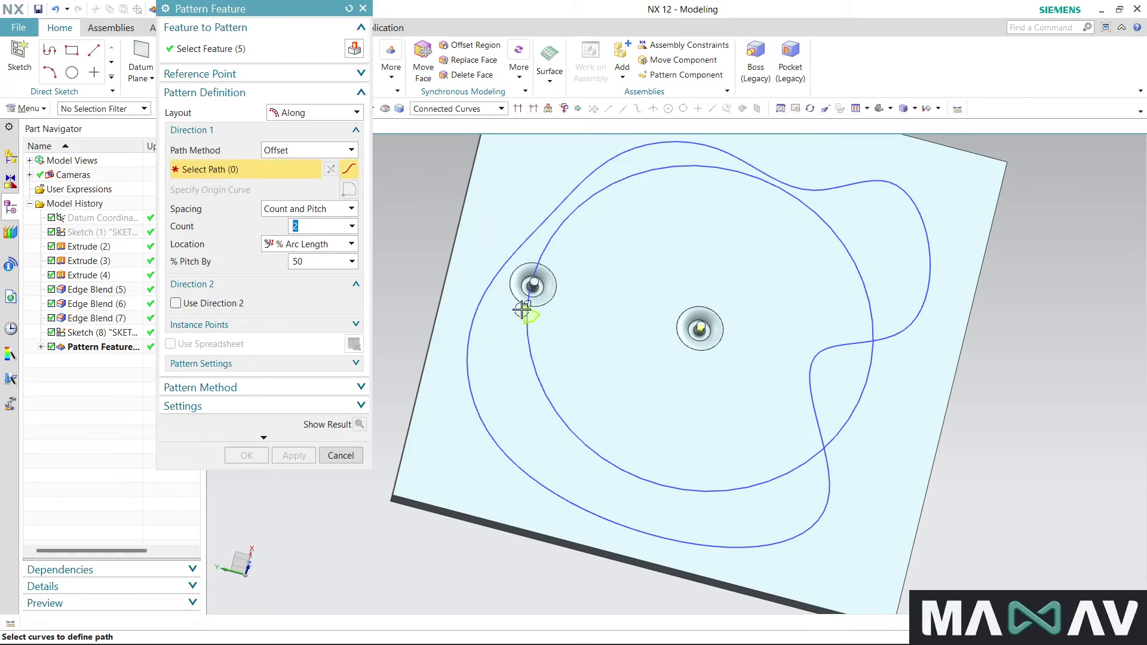
{"action": "scroll", "coordinate": [535, 427], "scroll_direction": "down", "scroll_amount": 3}
{"action": "left_click", "coordinate": [239, 53]}
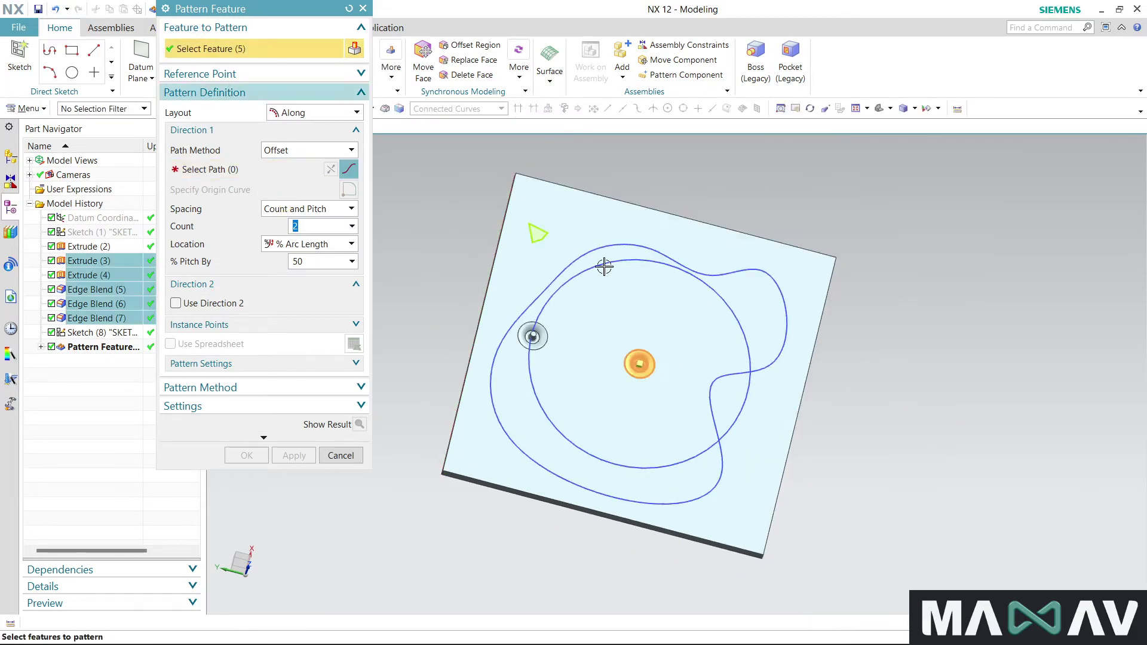
{"action": "left_click", "coordinate": [639, 371], "text": "shift"}
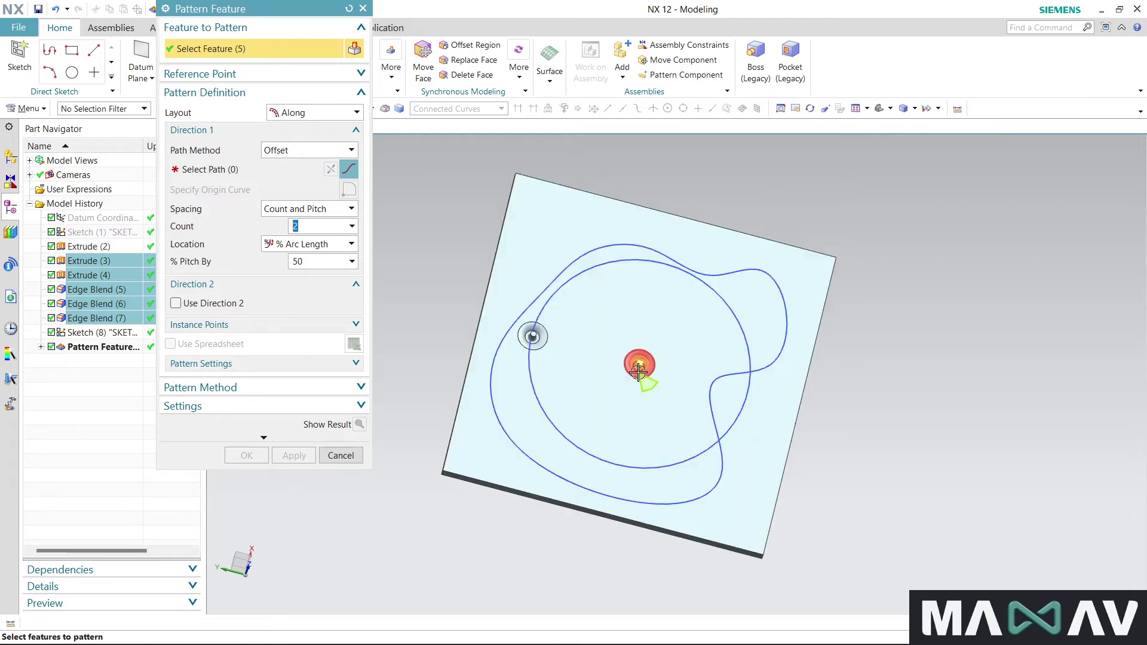
{"action": "left_click", "coordinate": [98, 289], "text": "shift"}
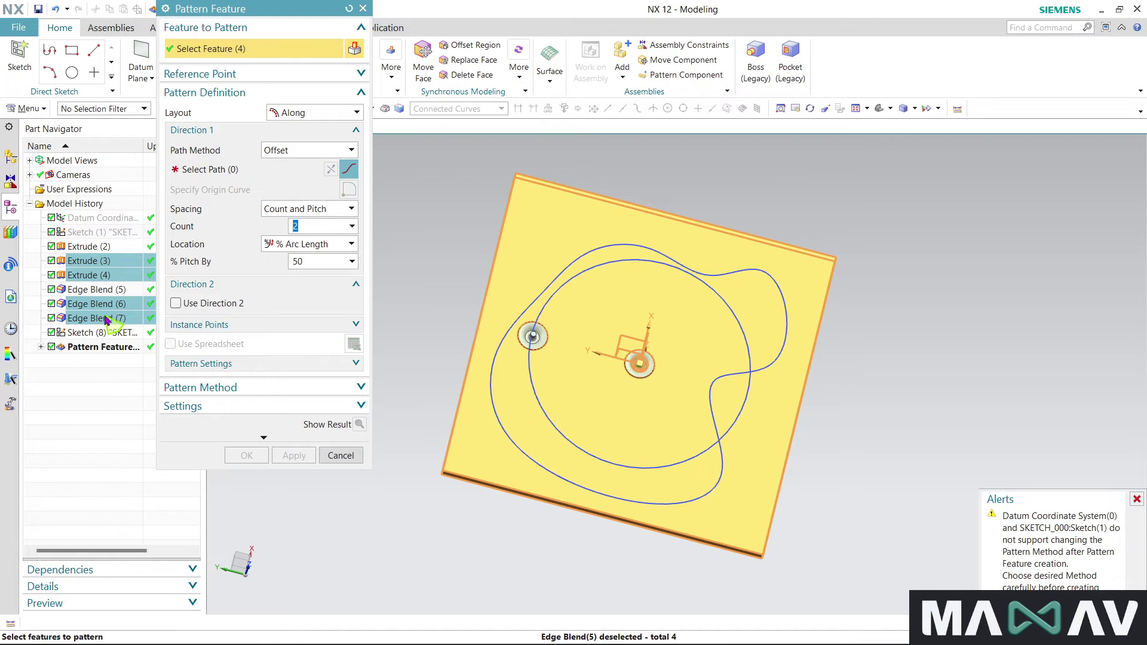
{"action": "left_click", "coordinate": [113, 245], "text": "shift"}
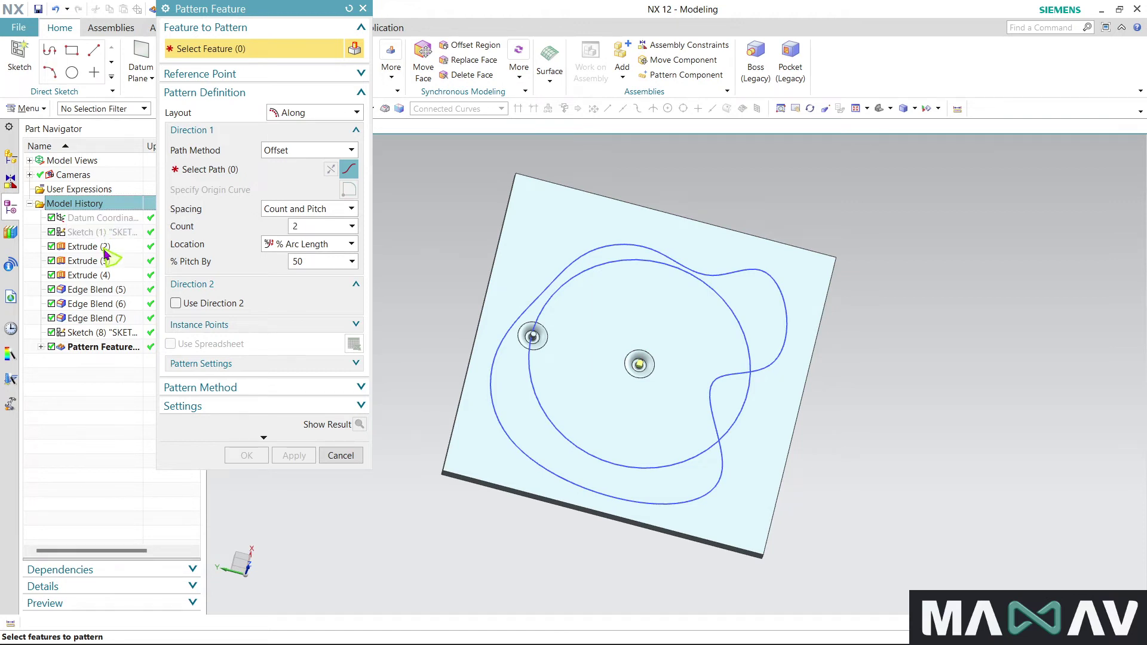
{"action": "left_click", "coordinate": [108, 349]}
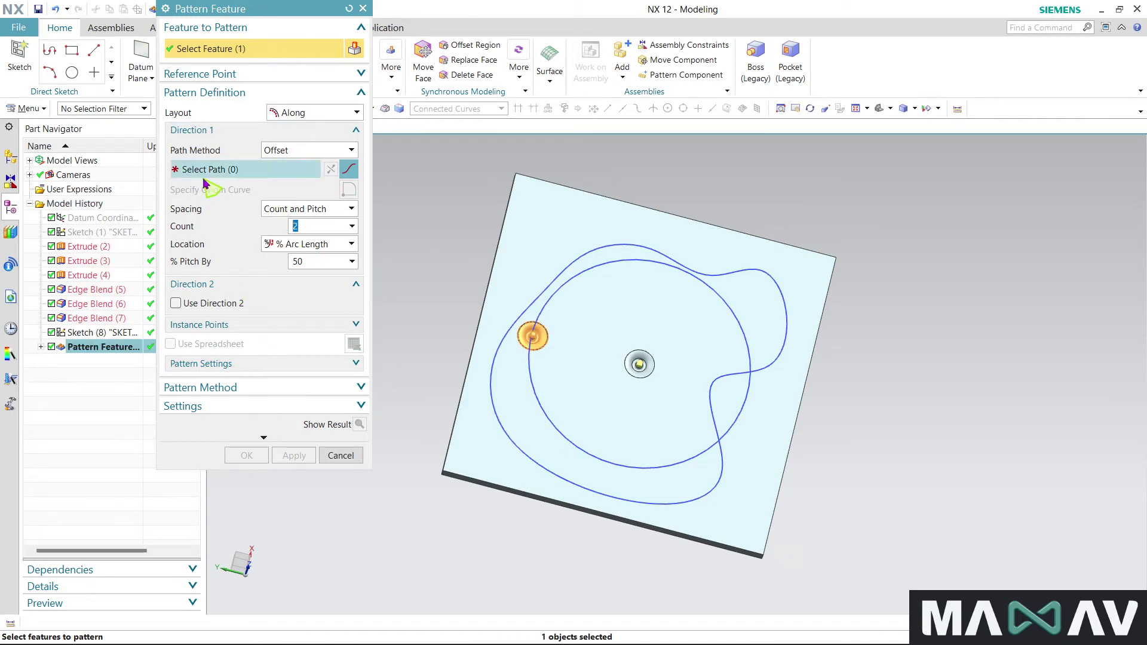
Step: Use the outer wavy spline as the path, locating instances by % Arc Length
{"action": "left_click", "coordinate": [228, 172]}
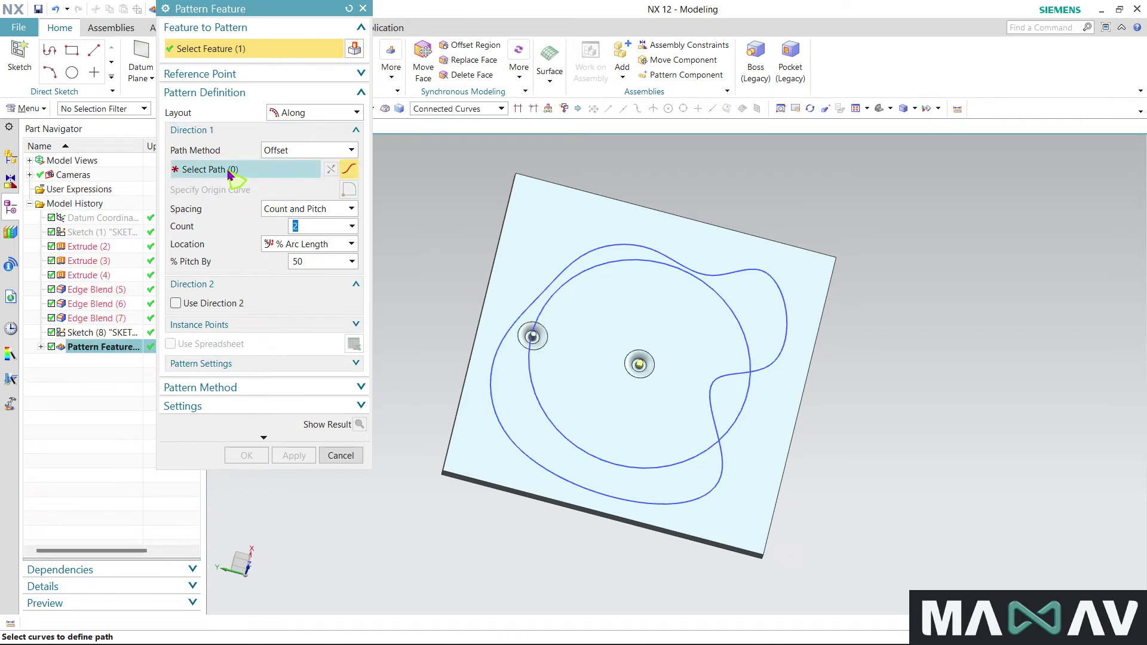
{"action": "left_click", "coordinate": [548, 289]}
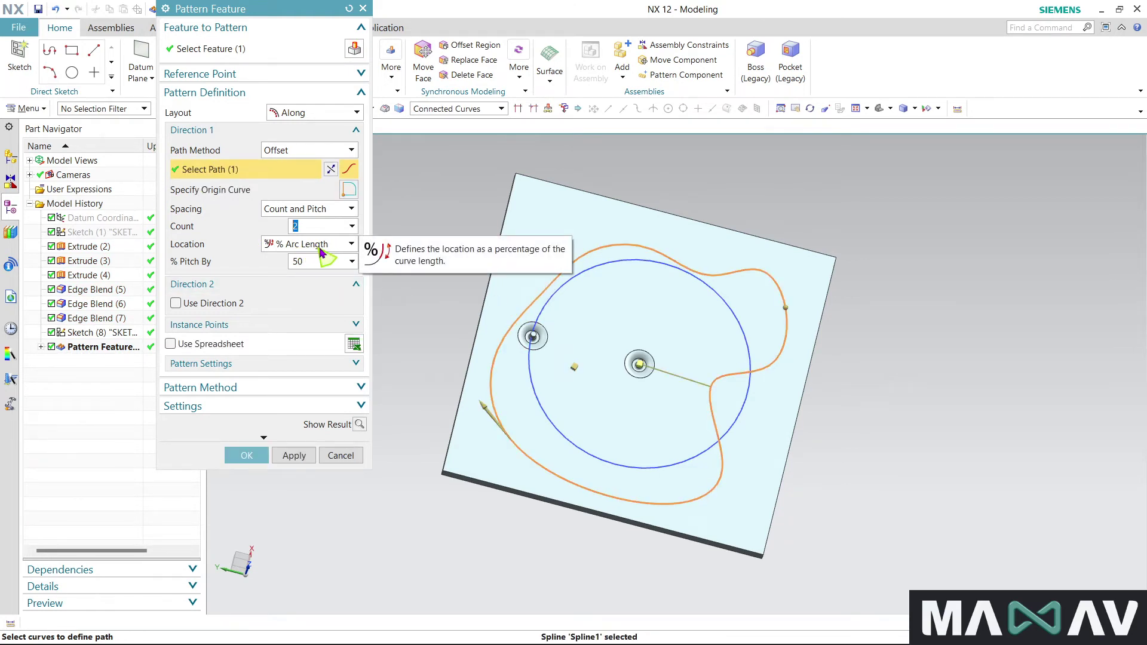
{"action": "mouse_move", "coordinate": [306, 244]}
{"action": "left_click", "coordinate": [350, 244]}
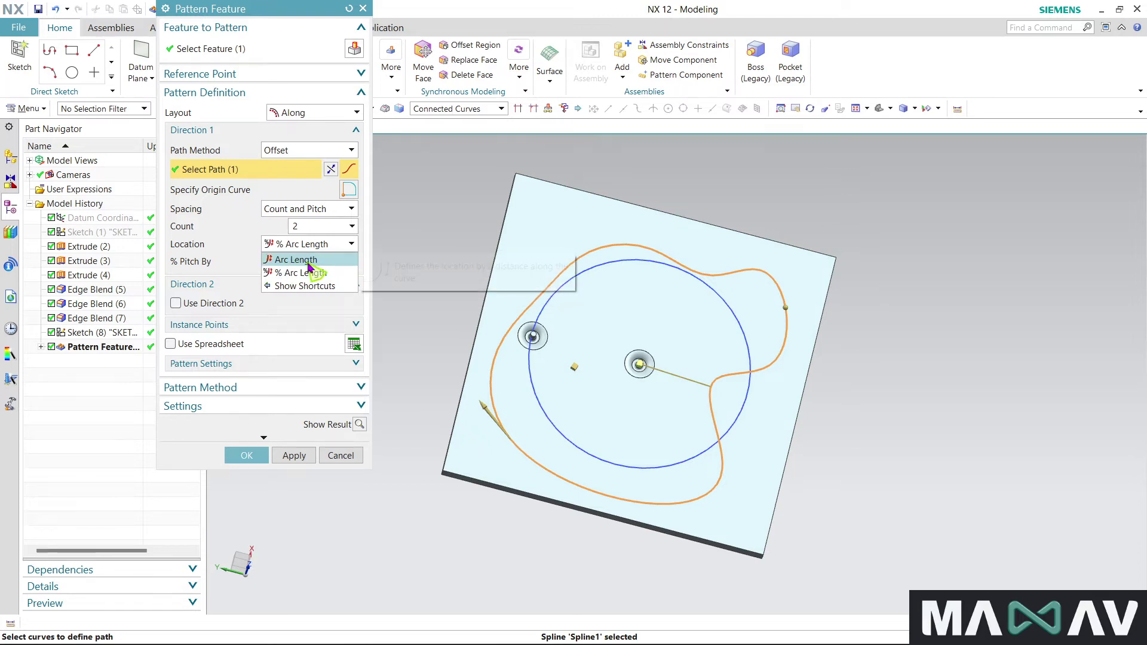
{"action": "left_click", "coordinate": [309, 263]}
{"action": "left_click", "coordinate": [331, 245]}
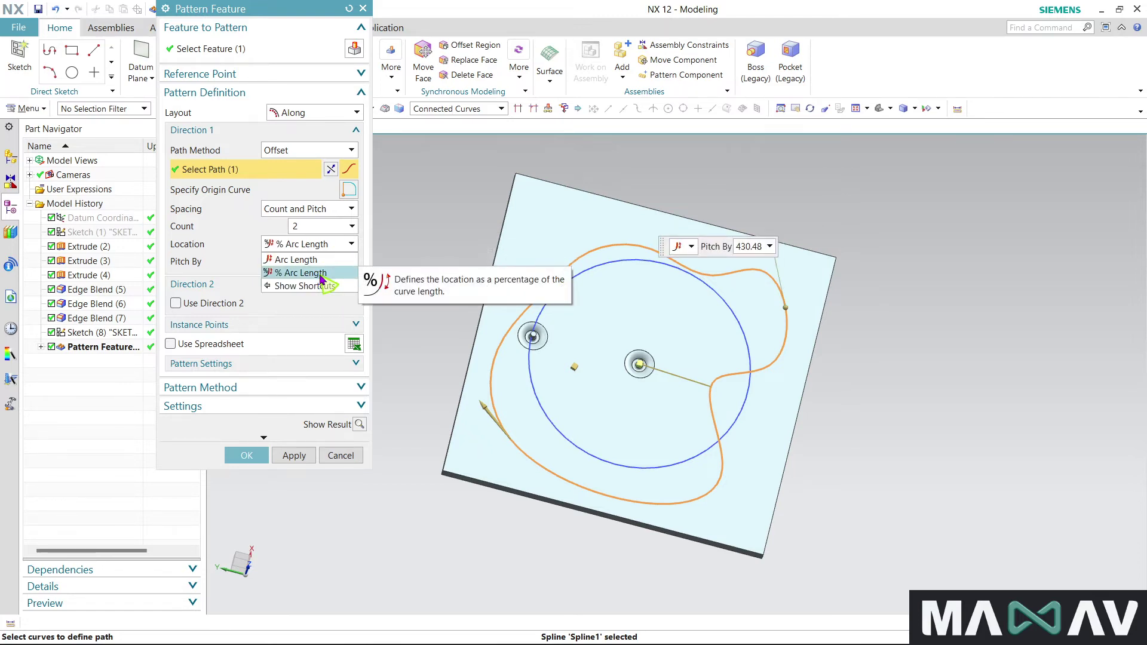
{"action": "left_click", "coordinate": [319, 273]}
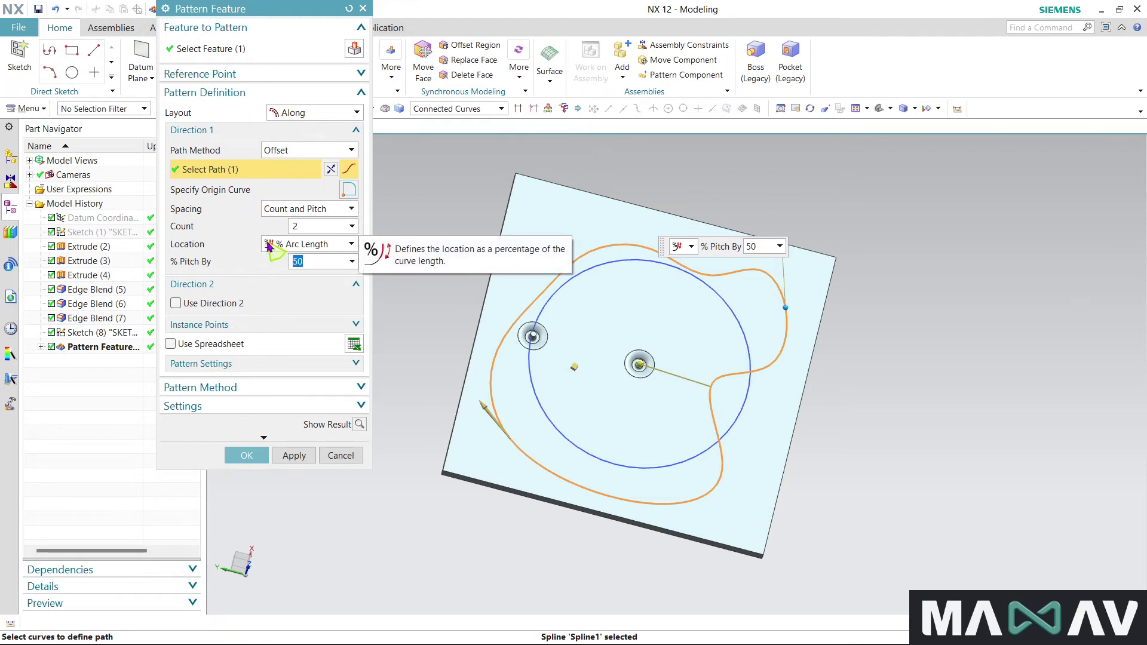
Step: Set Count and Pitch spacing with 12 instances at 100% pitch
{"action": "left_click", "coordinate": [339, 210]}
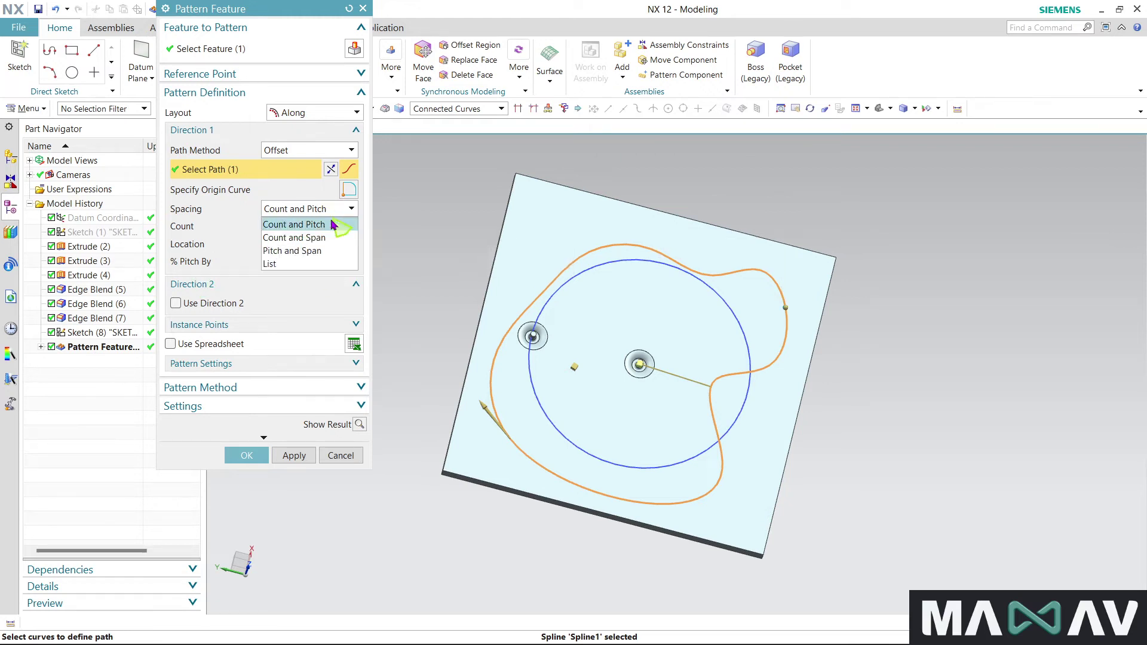
{"action": "left_click", "coordinate": [334, 225]}
{"action": "double_click", "coordinate": [333, 227]}
{"action": "type", "text": "12"}
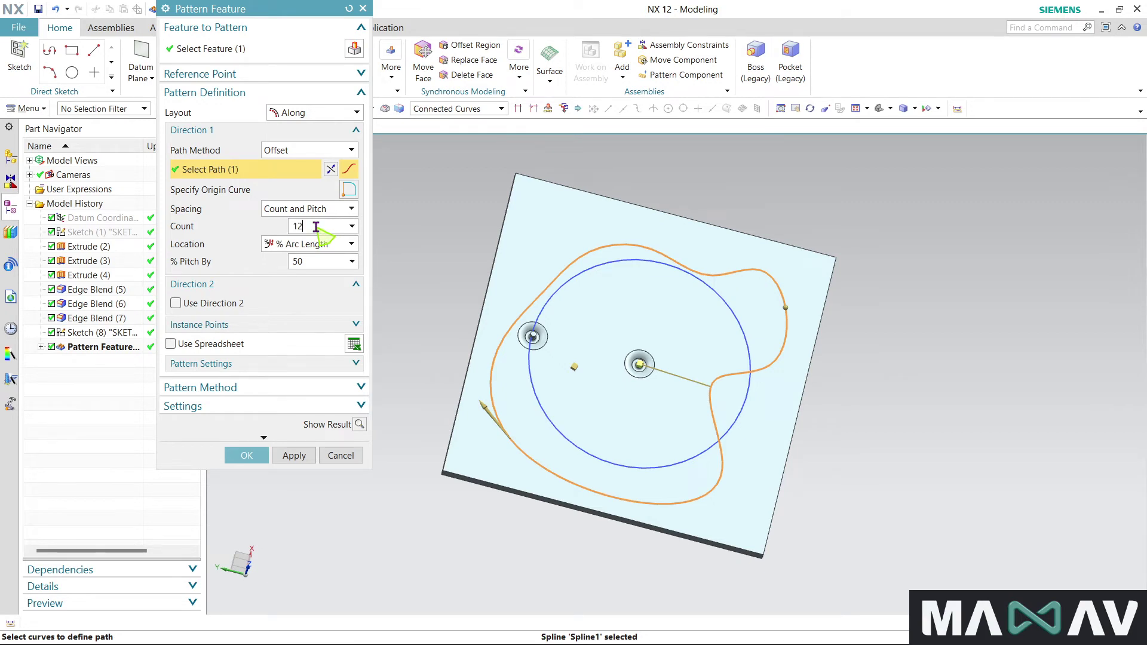
{"action": "key", "text": "Return"}
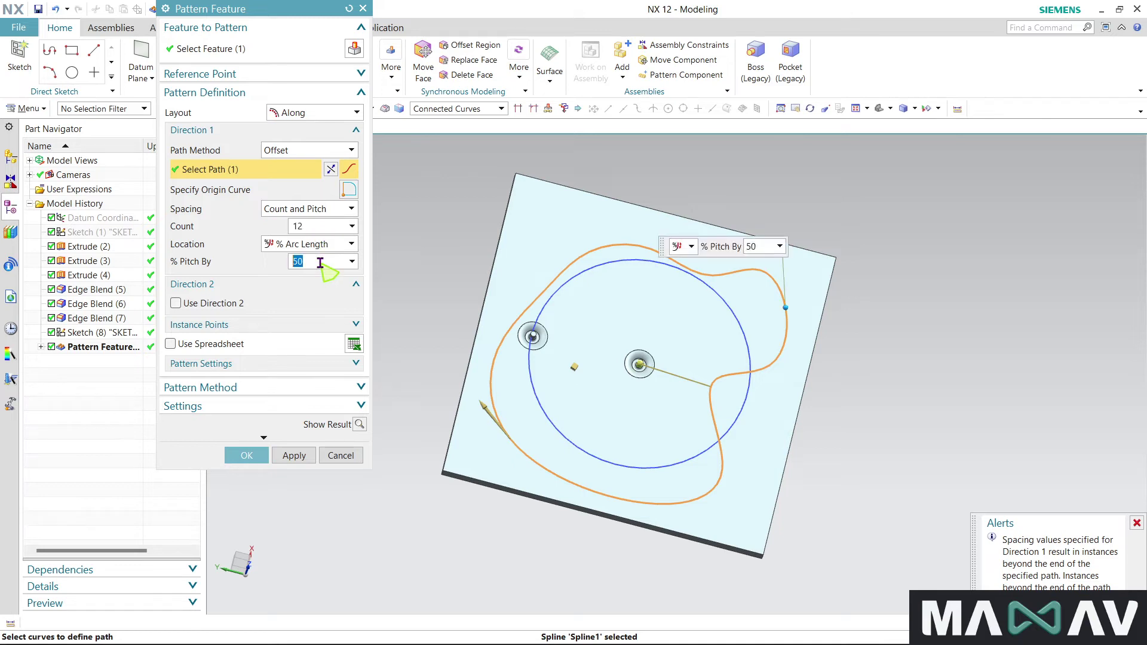
{"action": "type", "text": "100"}
{"action": "key", "text": "Return"}
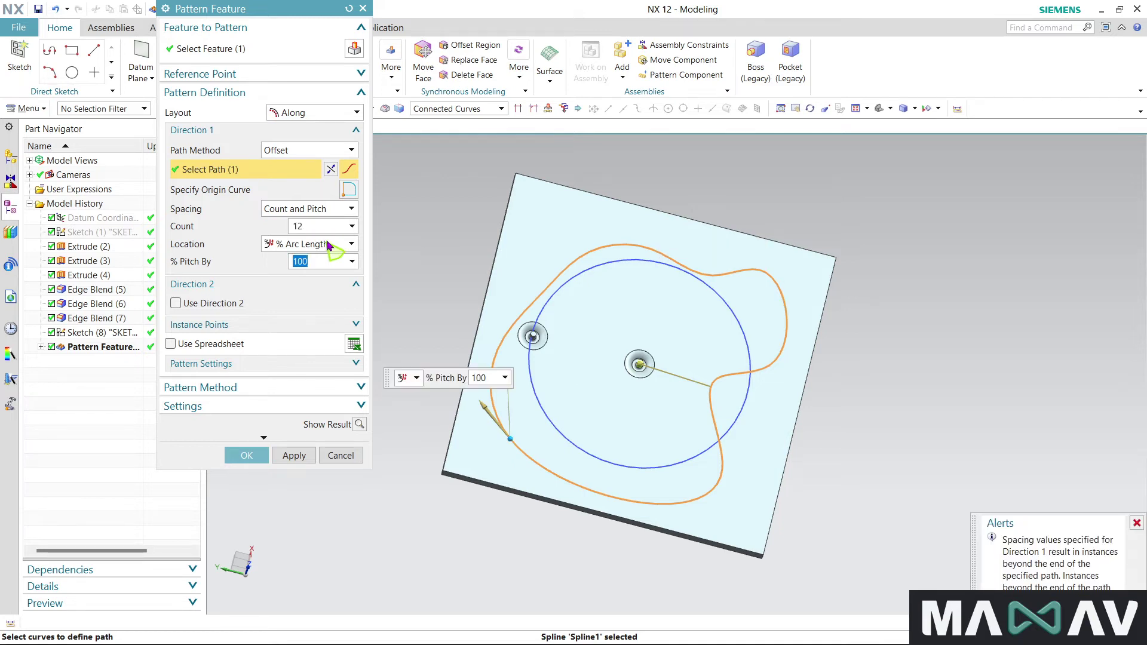
{"action": "left_click", "coordinate": [317, 208]}
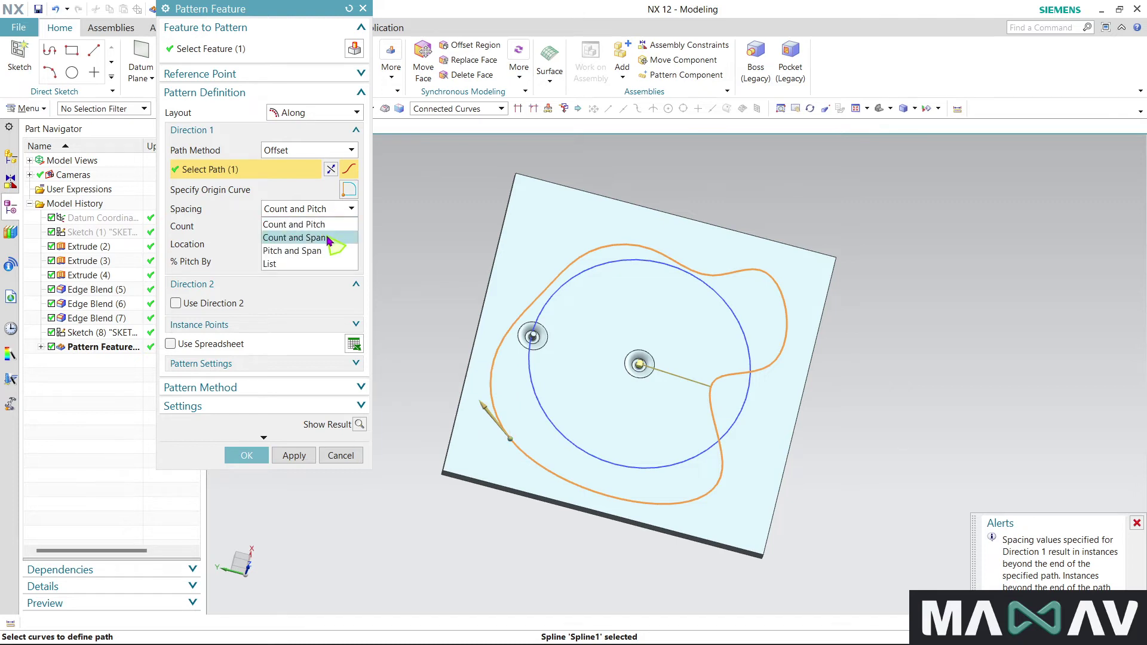
Step: Switch to Count and Span spacing with 5 instances, preview the result, then undo it
{"action": "left_click", "coordinate": [326, 223]}
{"action": "double_click", "coordinate": [323, 224]}
{"action": "type", "text": "10"}
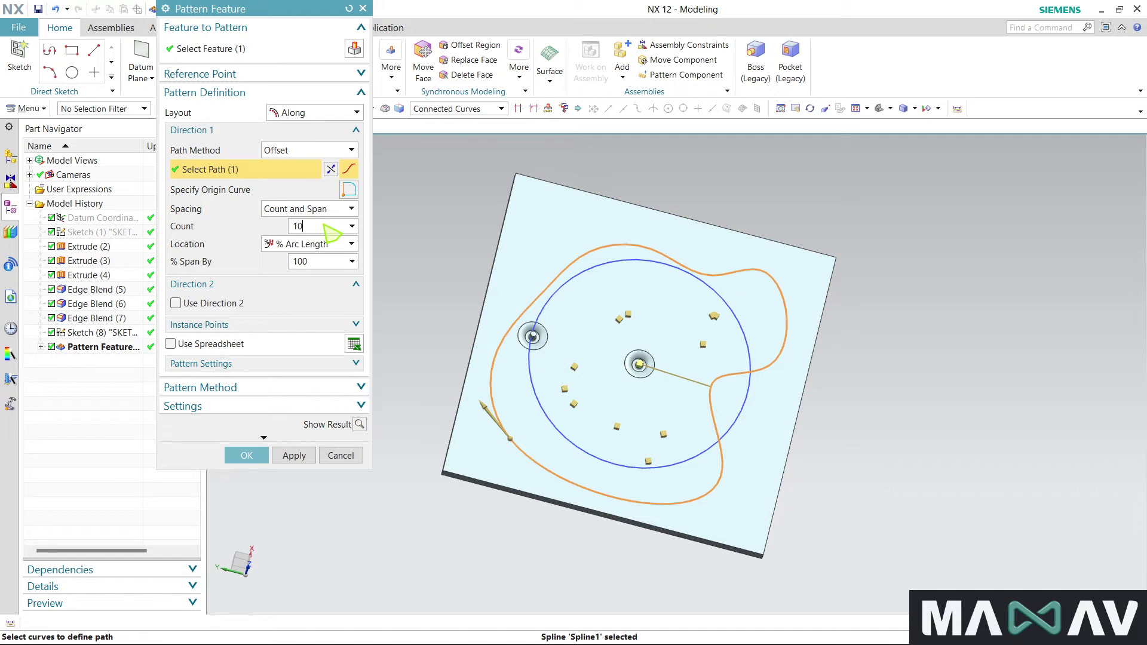
{"action": "key", "text": "Return"}
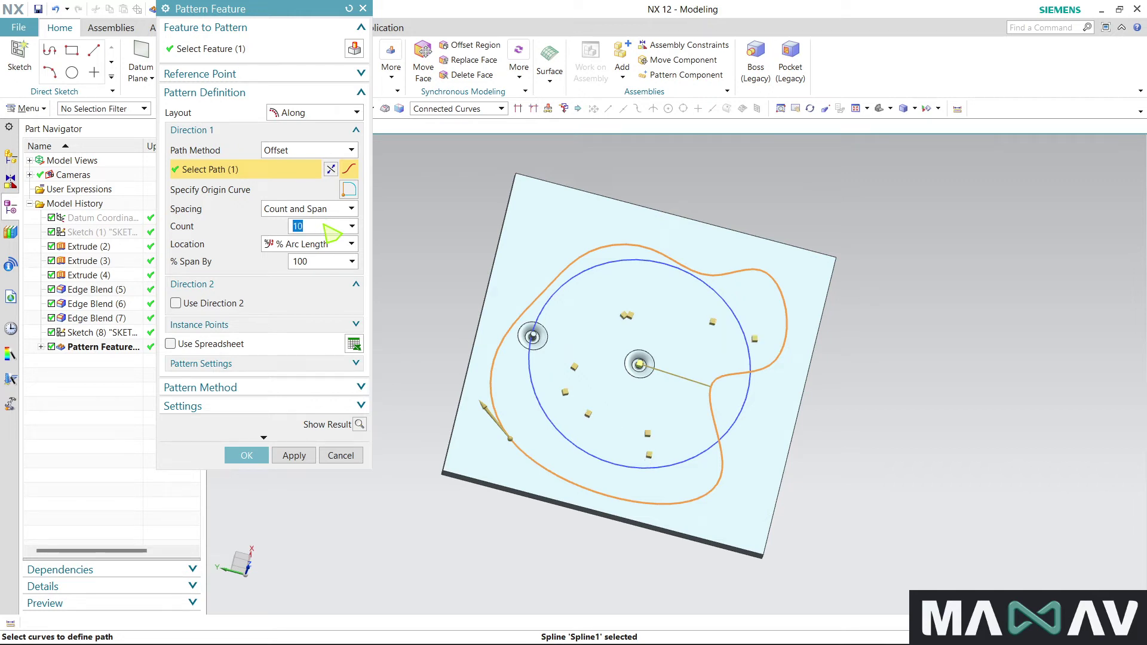
{"action": "type", "text": "20"}
{"action": "key", "text": "Return"}
{"action": "key", "text": "Return"}
{"action": "left_click", "coordinate": [359, 425]}
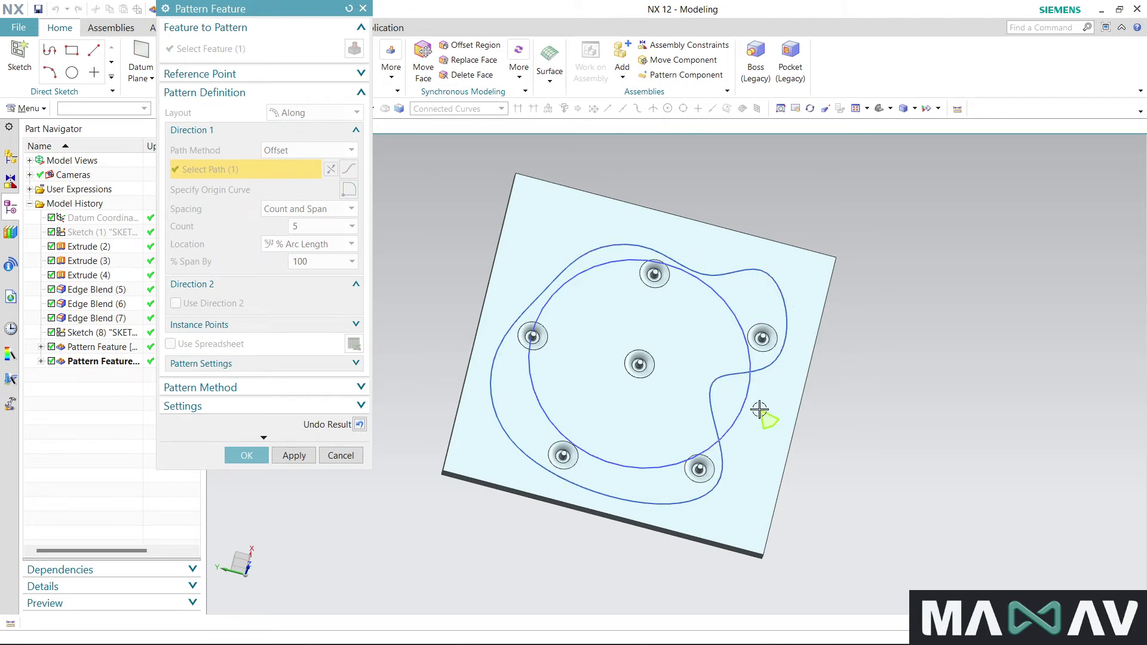
{"action": "left_click", "coordinate": [359, 425]}
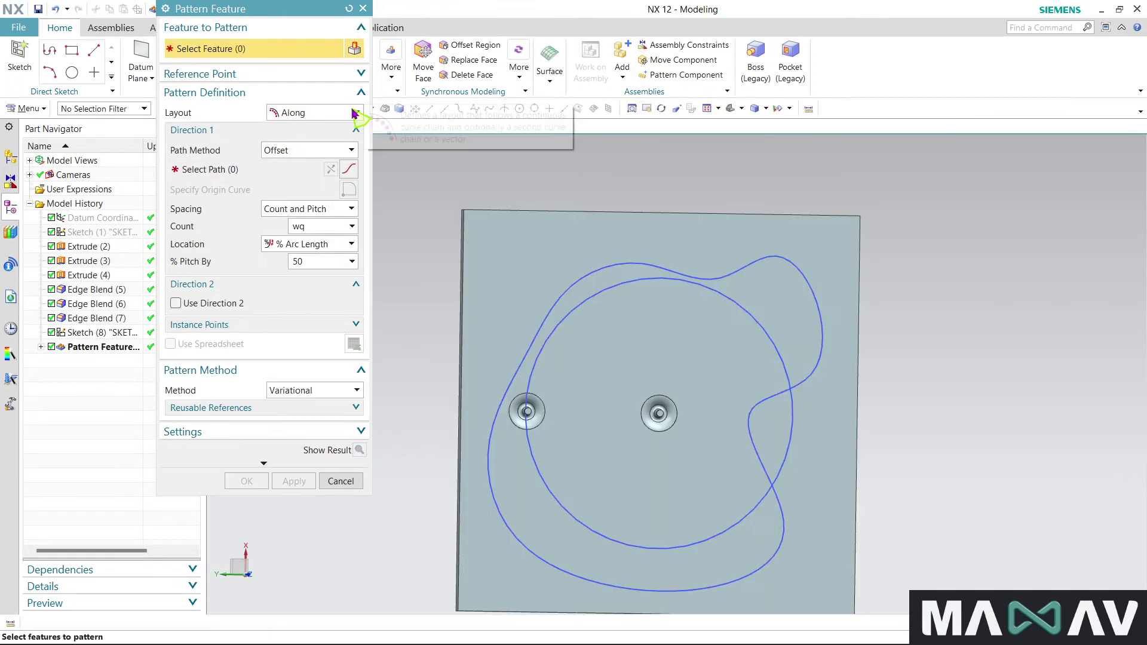
Step: Reset the dialog, choose General layout, and select Extrude (3), Extrude (4) and Edge Blends (5)-(7)
{"action": "left_click", "coordinate": [356, 113]}
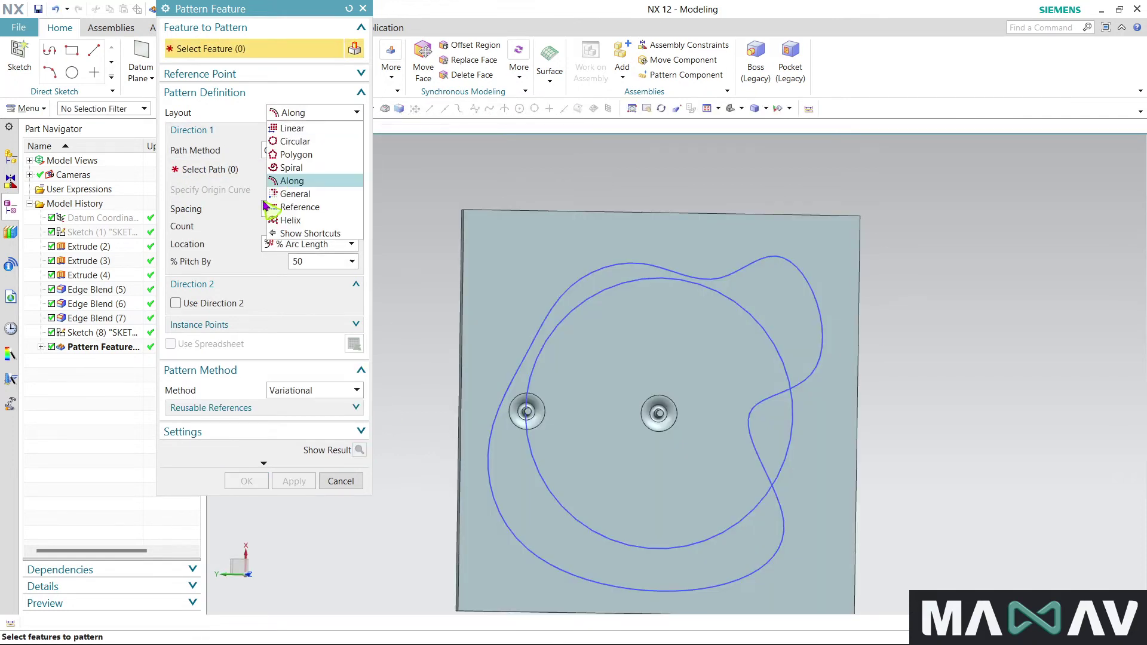
{"action": "left_click", "coordinate": [287, 195]}
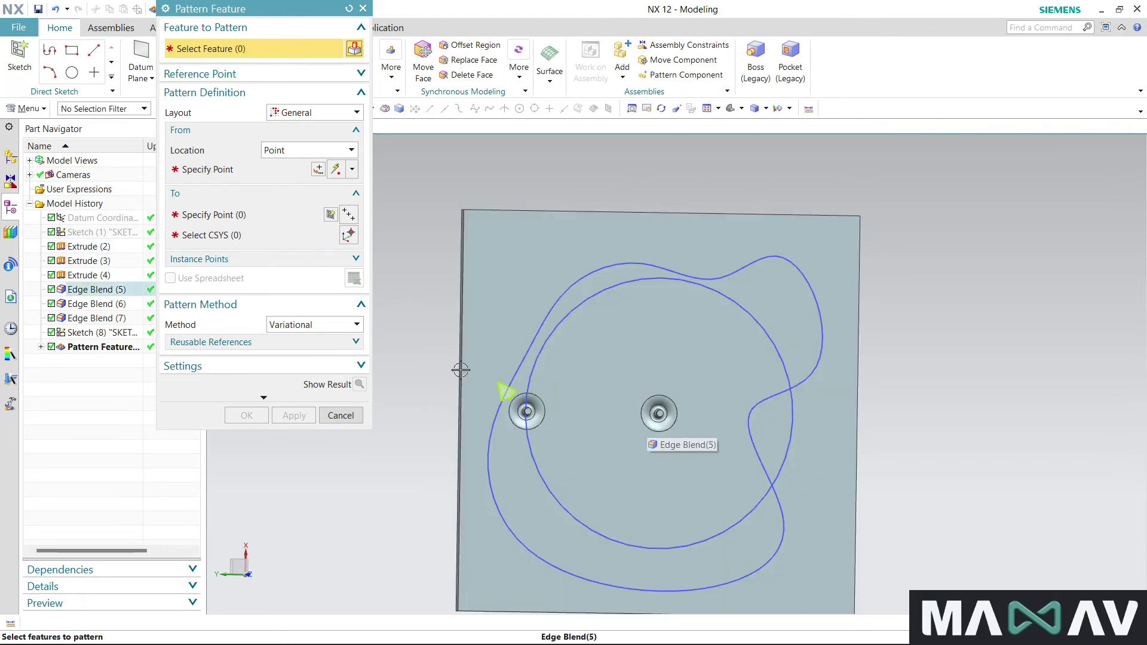
{"action": "left_click", "coordinate": [88, 261]}
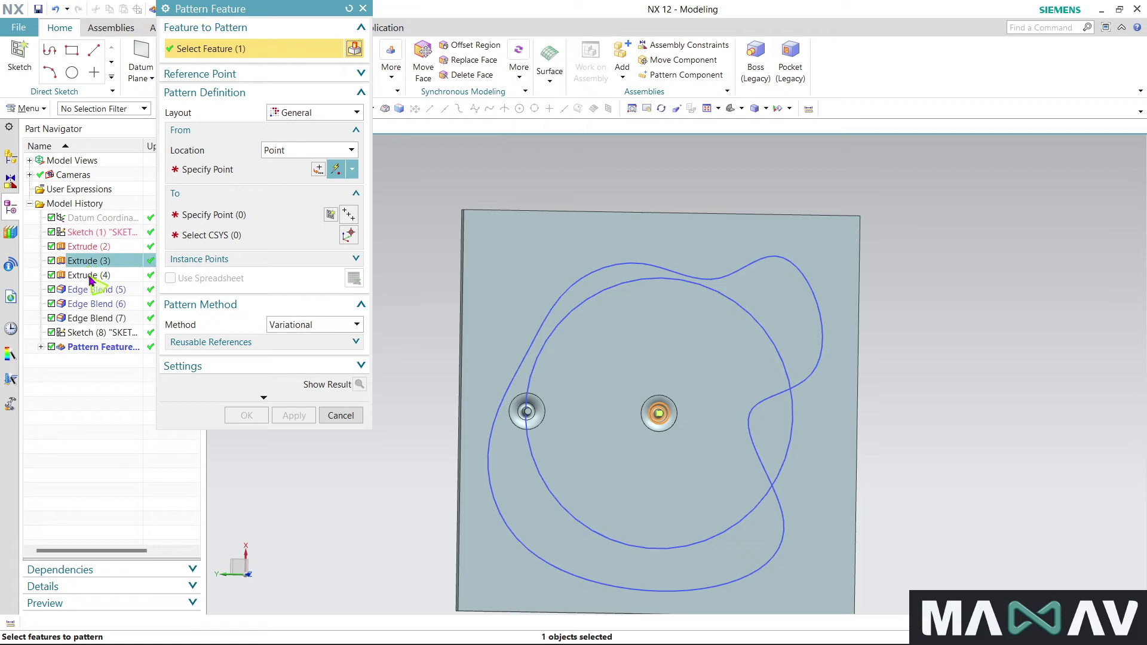
{"action": "left_click", "coordinate": [91, 277]}
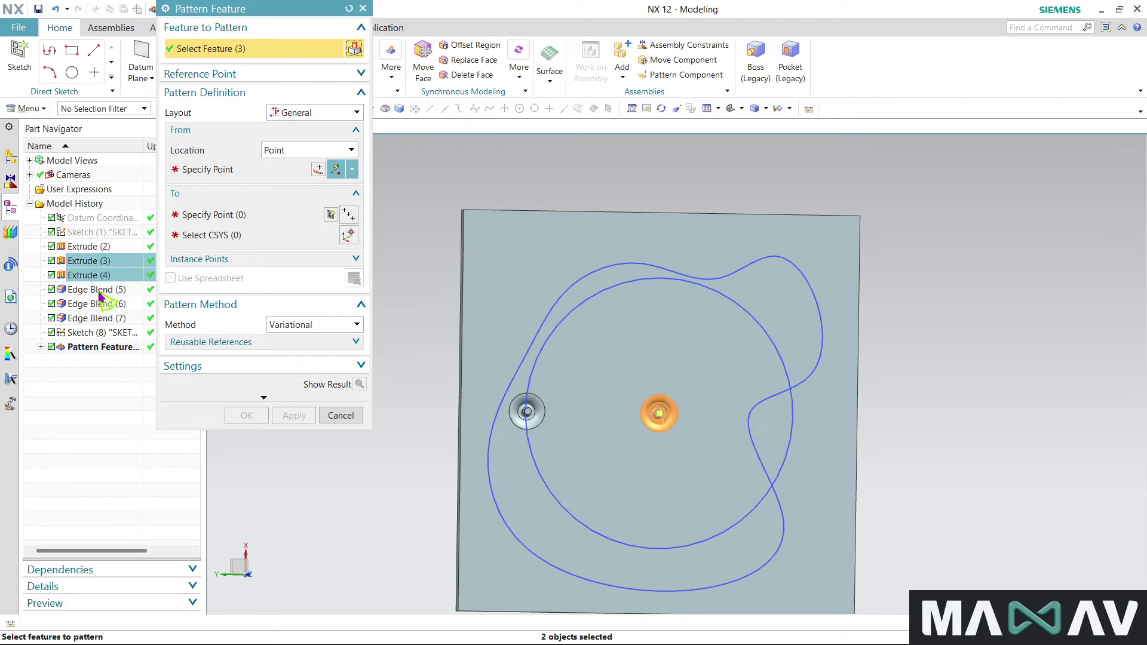
{"action": "left_click", "coordinate": [98, 291]}
{"action": "left_click", "coordinate": [99, 305]}
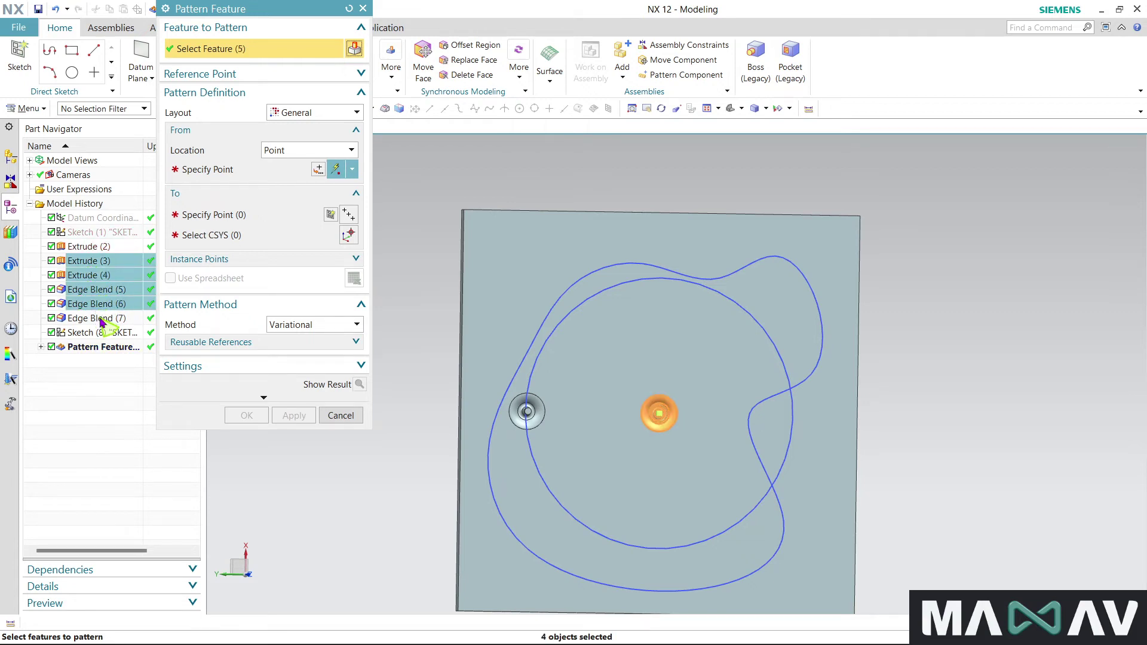
{"action": "left_click", "coordinate": [101, 321]}
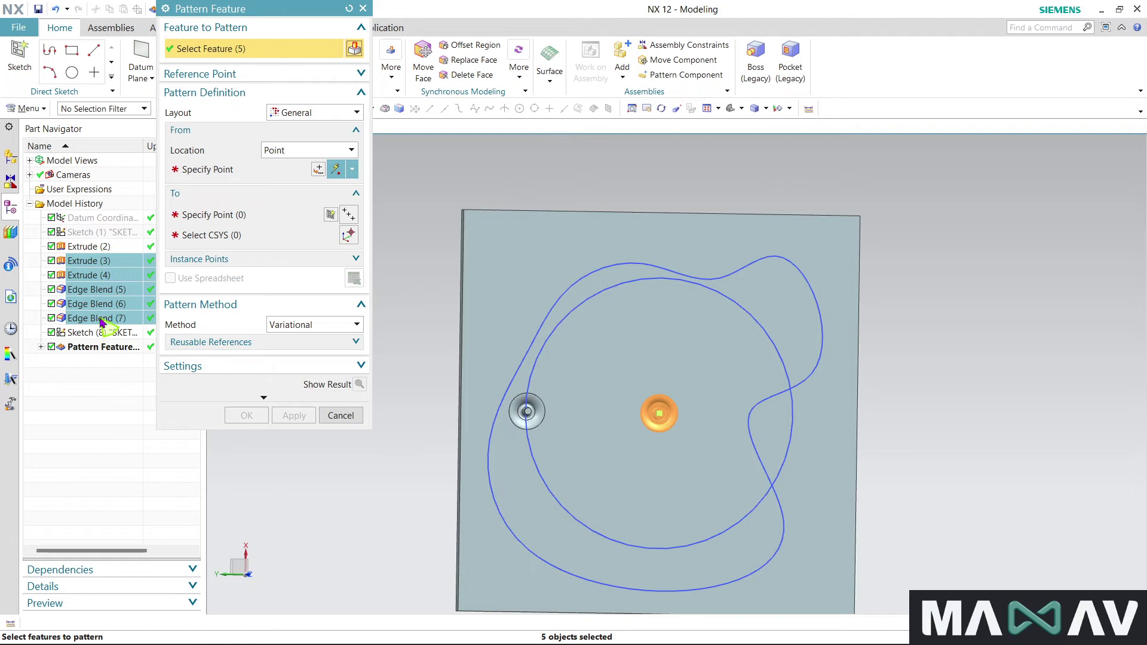
Step: Set the pattern's From point at the central hole's centre
{"action": "left_click", "coordinate": [222, 173]}
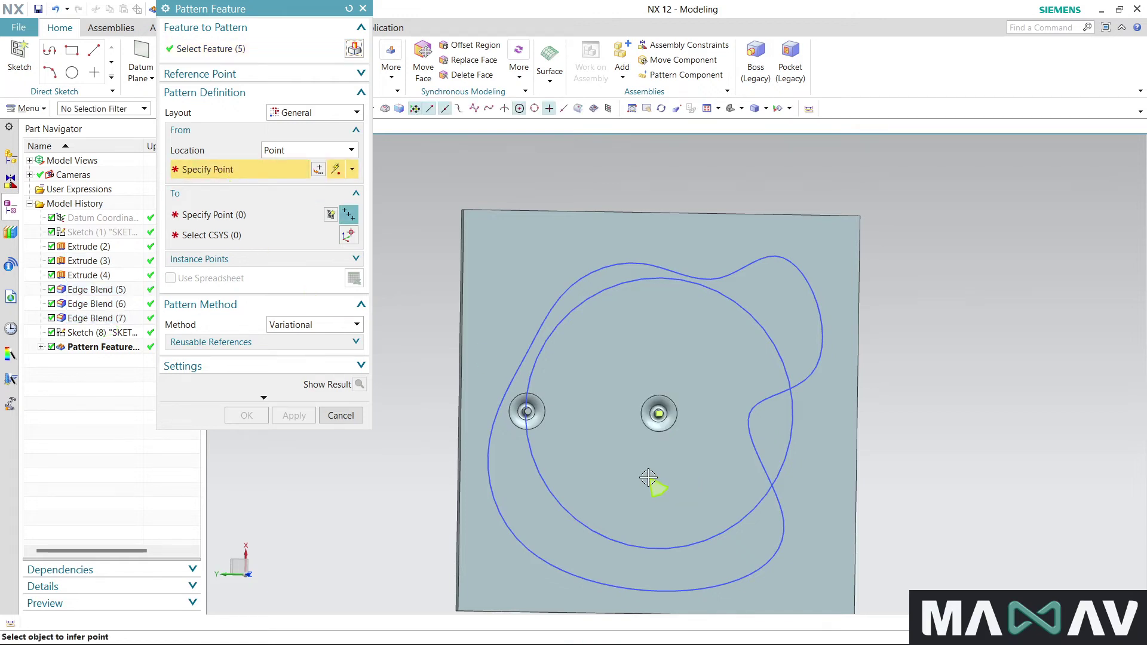
{"action": "middle_click_drag", "start_coordinate": [648, 477], "coordinate": [648, 441]}
{"action": "scroll", "coordinate": [651, 433], "scroll_direction": "up", "scroll_amount": 3}
Step: Set the From point at the pin centre and use the datum CSYS as destination reference
{"action": "left_click", "coordinate": [659, 429]}
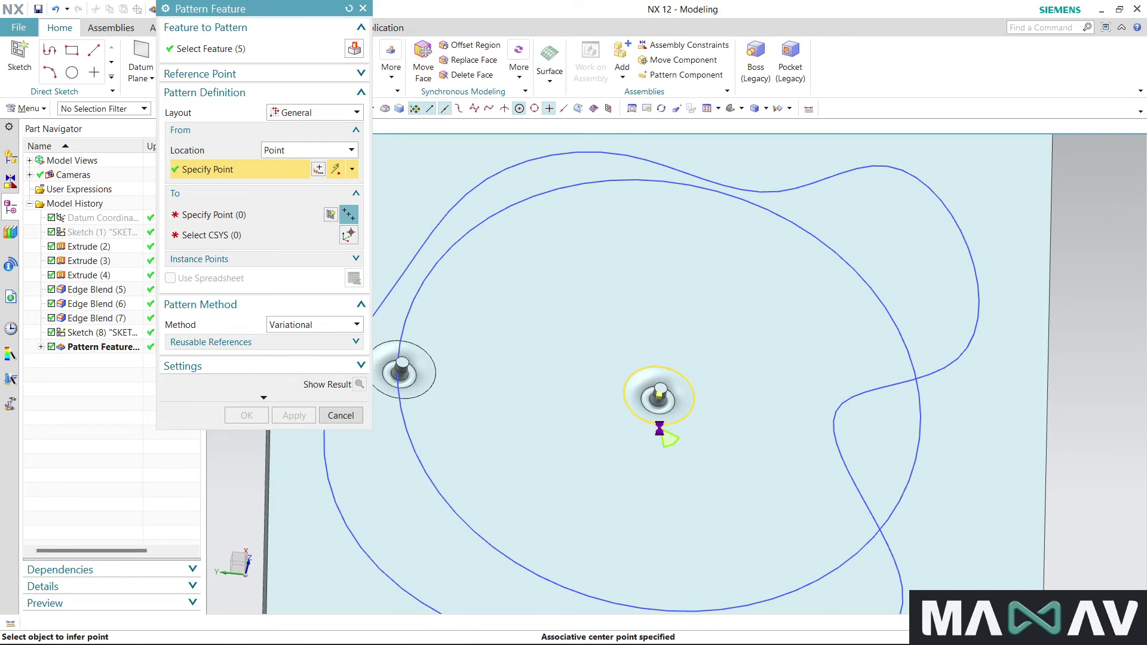
{"action": "left_click", "coordinate": [249, 239]}
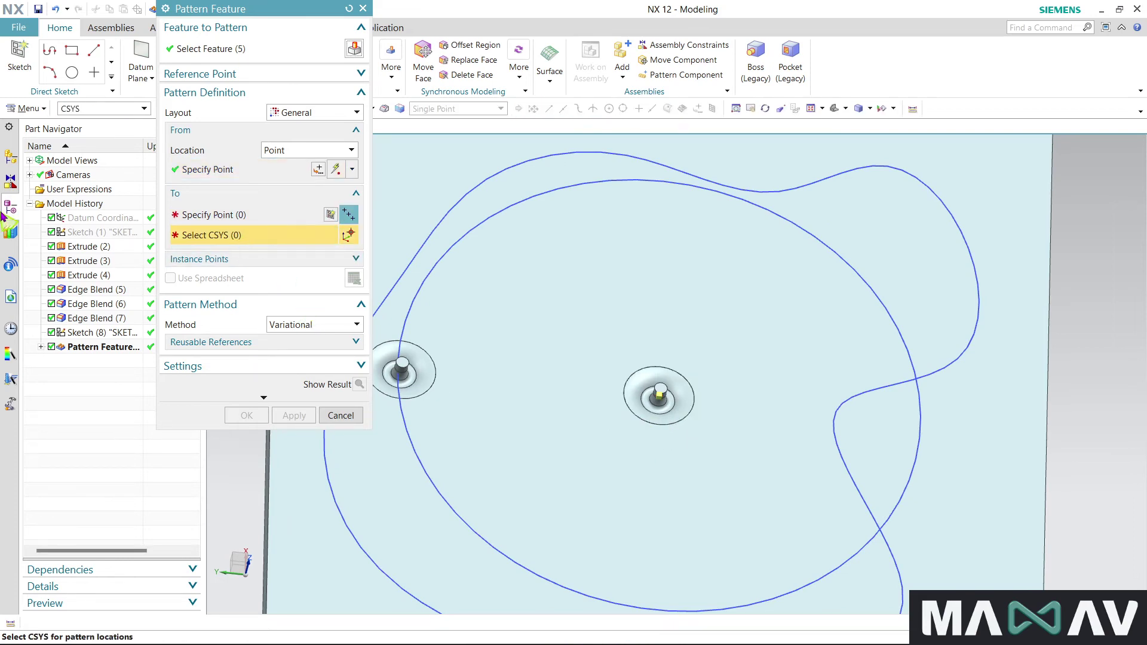
{"action": "left_click", "coordinate": [80, 219]}
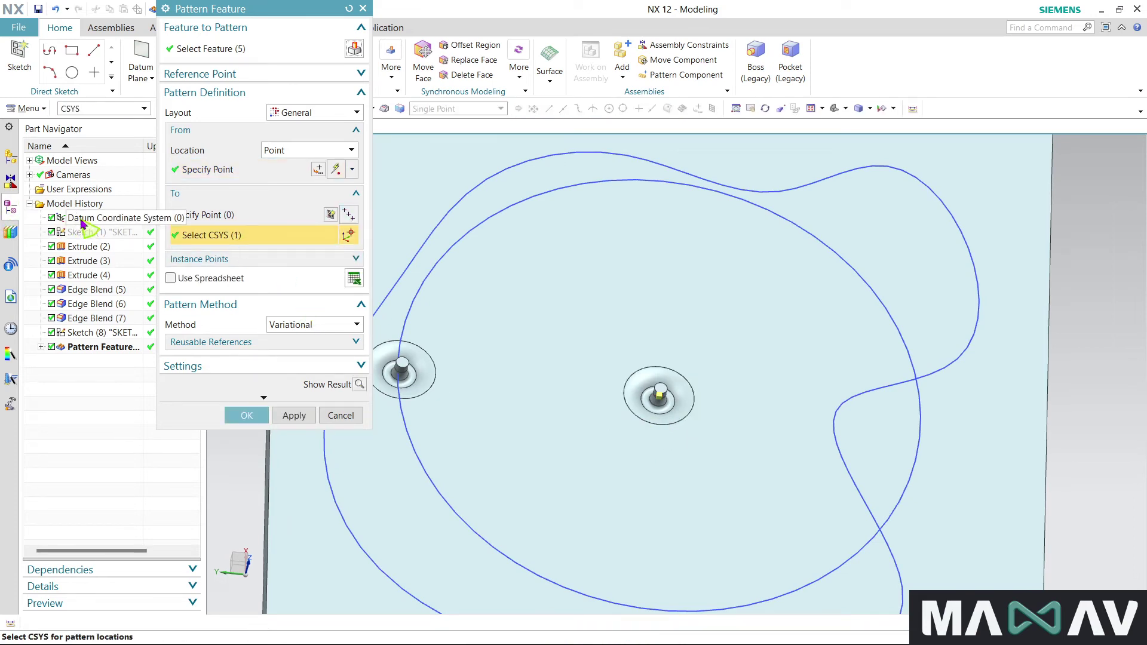
{"action": "left_click", "coordinate": [205, 218]}
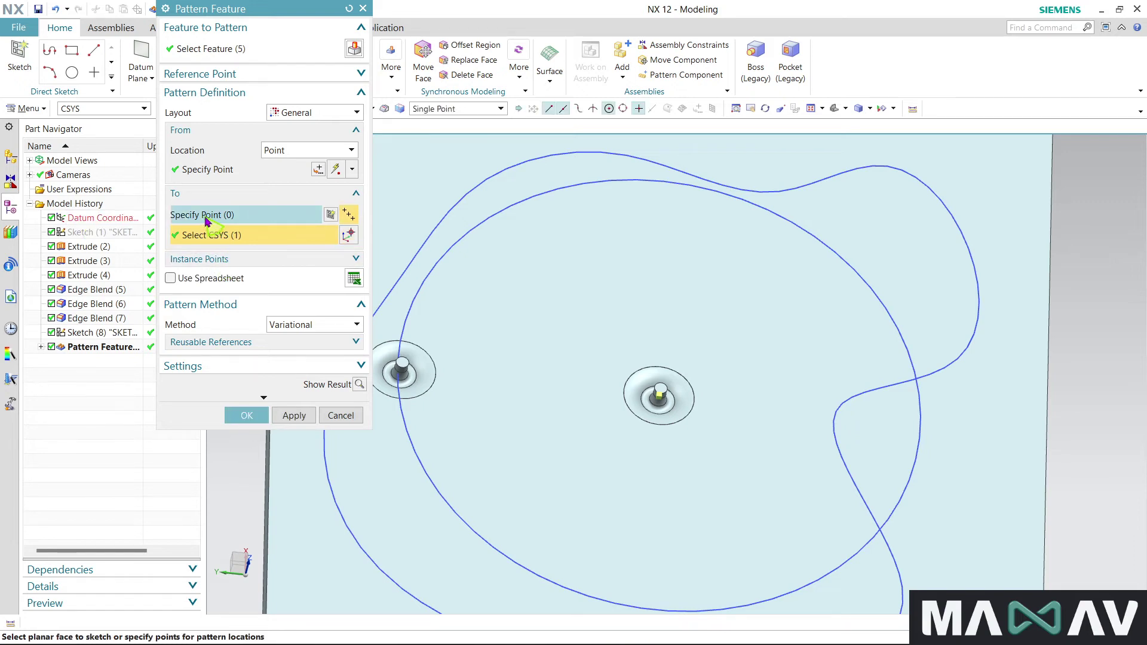
Step: Place fourteen To points across the plate face and preview the copied pins
{"action": "left_click", "coordinate": [650, 399]}
{"action": "scroll", "coordinate": [686, 303], "scroll_direction": "up", "scroll_amount": 1}
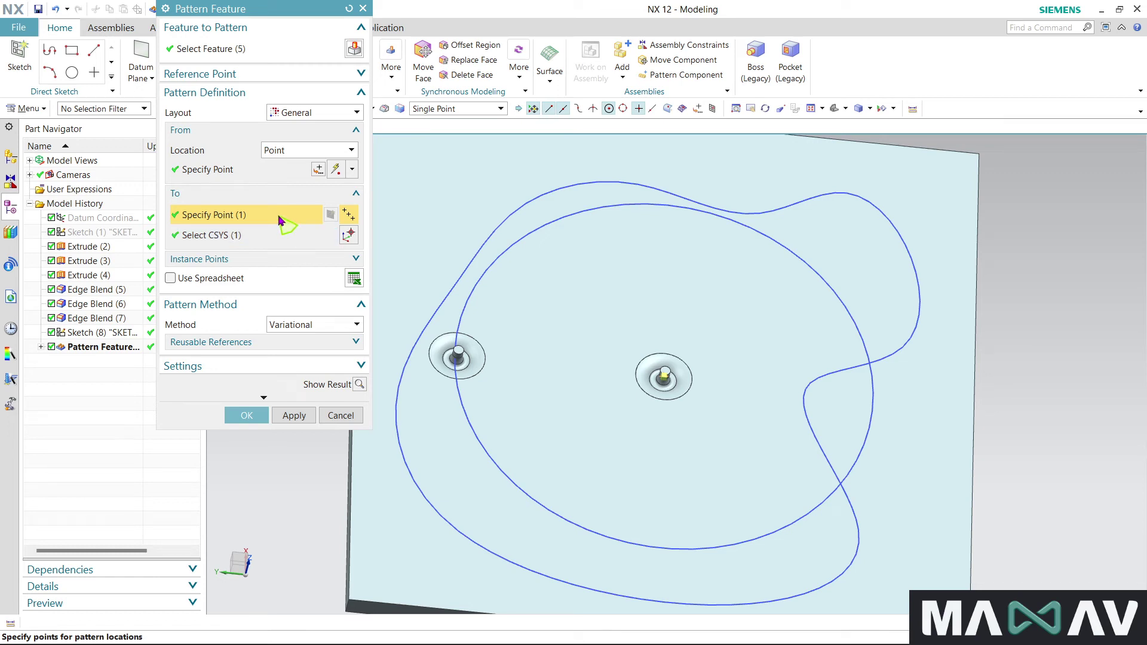
{"action": "left_click", "coordinate": [566, 315]}
{"action": "left_click", "coordinate": [667, 274]}
{"action": "left_click", "coordinate": [915, 205]}
{"action": "left_click", "coordinate": [845, 290]}
{"action": "left_click", "coordinate": [741, 372]}
{"action": "left_click", "coordinate": [910, 433]}
{"action": "left_click", "coordinate": [679, 505]}
{"action": "left_click", "coordinate": [535, 465]}
{"action": "left_click", "coordinate": [423, 506]}
{"action": "left_click", "coordinate": [414, 219]}
{"action": "left_click", "coordinate": [537, 179]}
{"action": "left_click", "coordinate": [737, 190]}
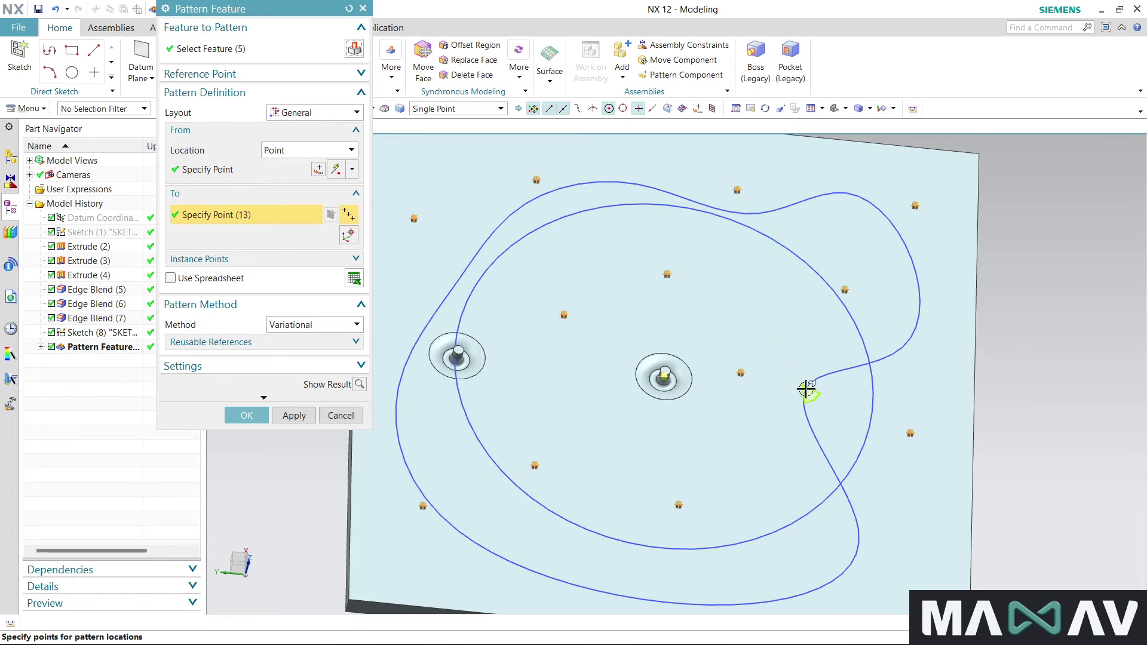
{"action": "left_click", "coordinate": [802, 483]}
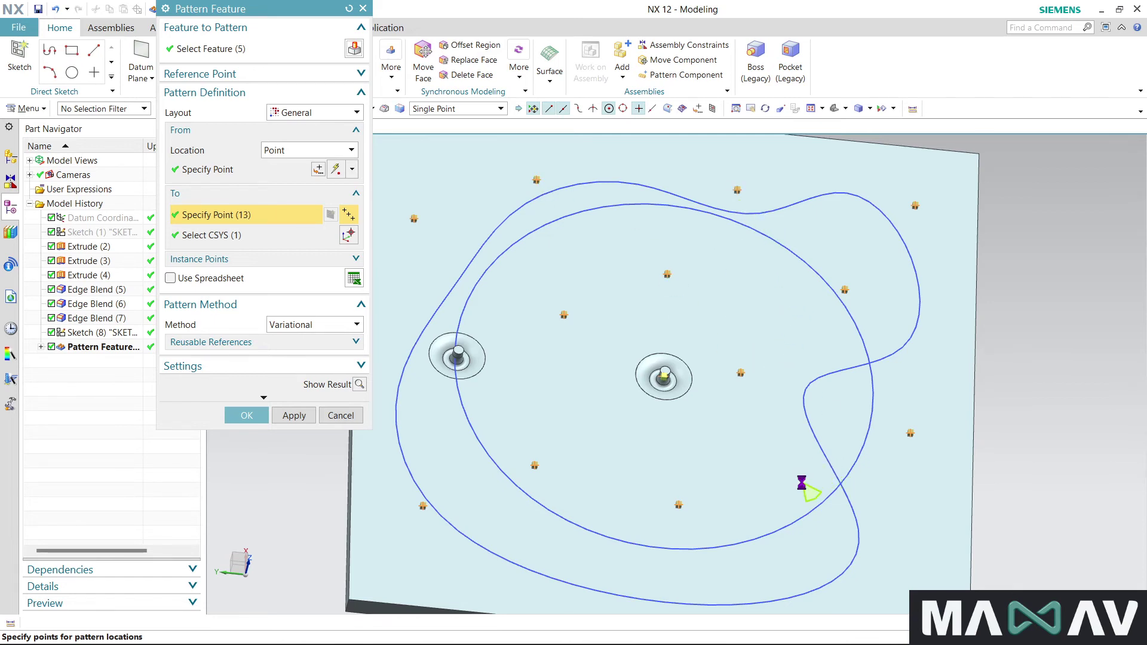
{"action": "left_click", "coordinate": [359, 384]}
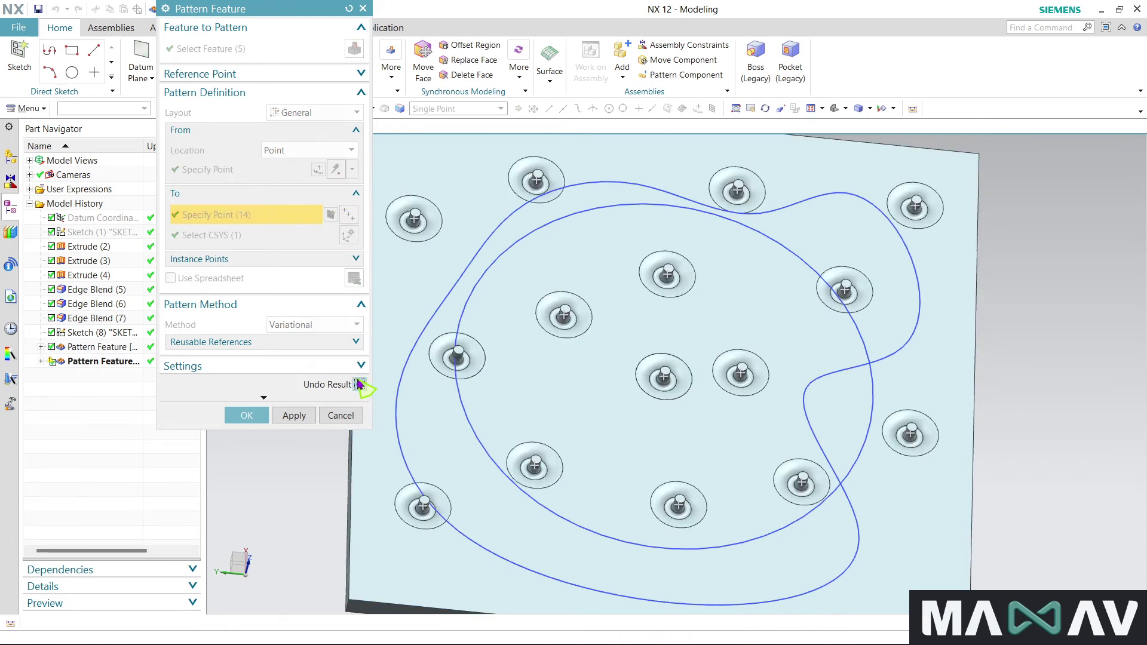
Step: Undo the previewed pin copies and cancel the Pattern Feature dialog
{"action": "scroll", "coordinate": [726, 260], "scroll_direction": "up", "scroll_amount": 2}
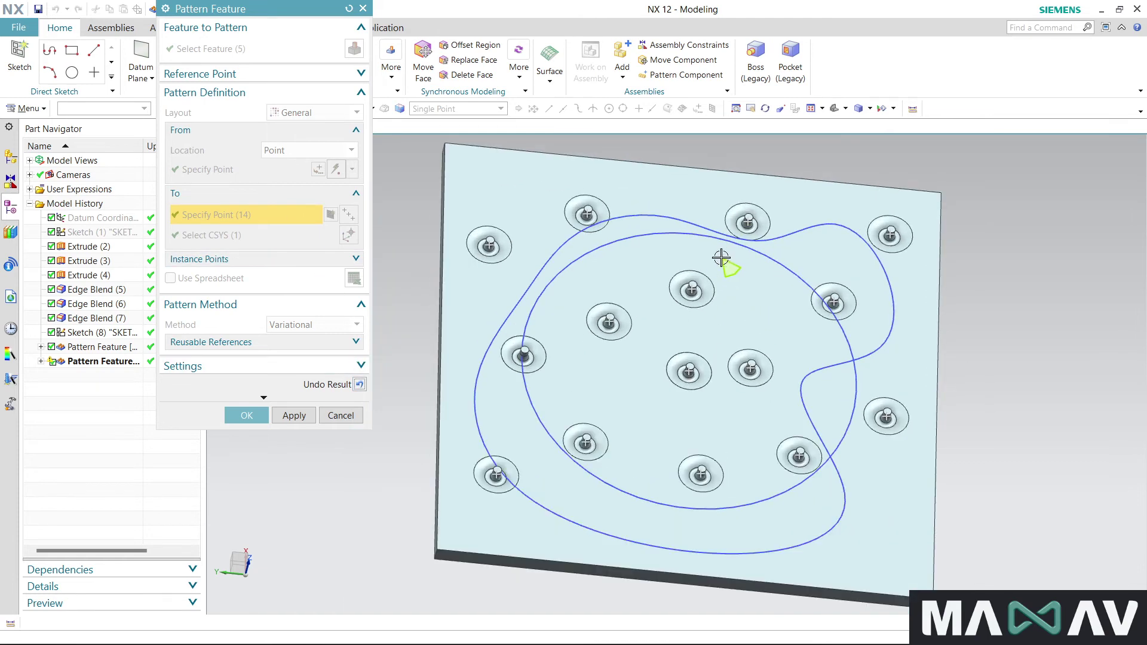
{"action": "left_click", "coordinate": [359, 384]}
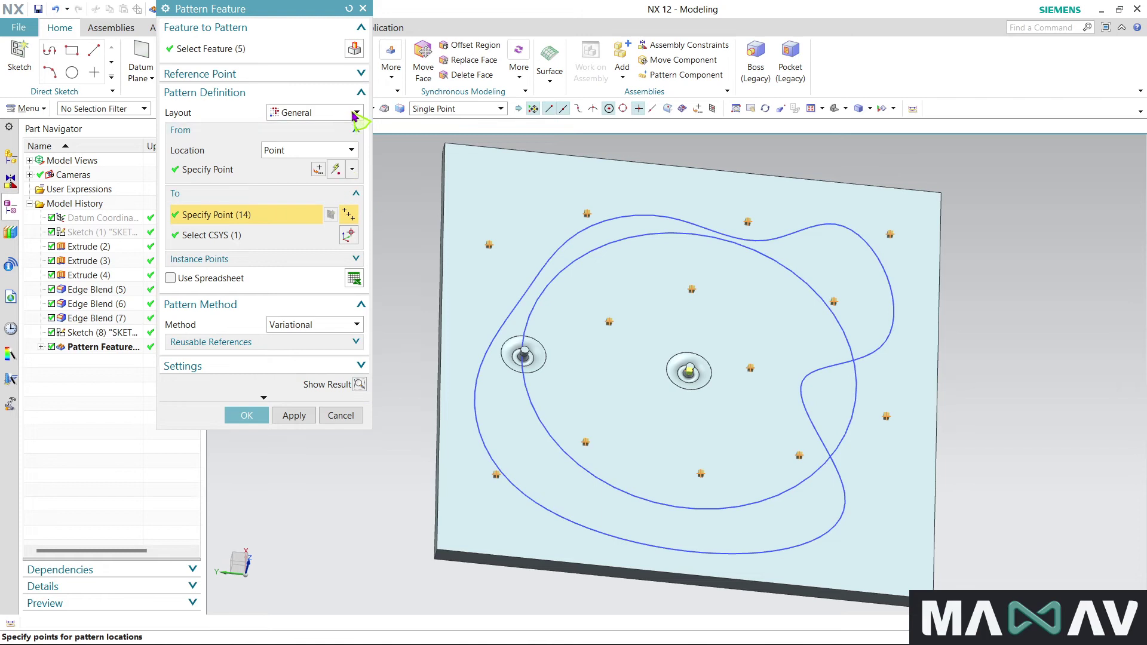
{"action": "left_click", "coordinate": [354, 114]}
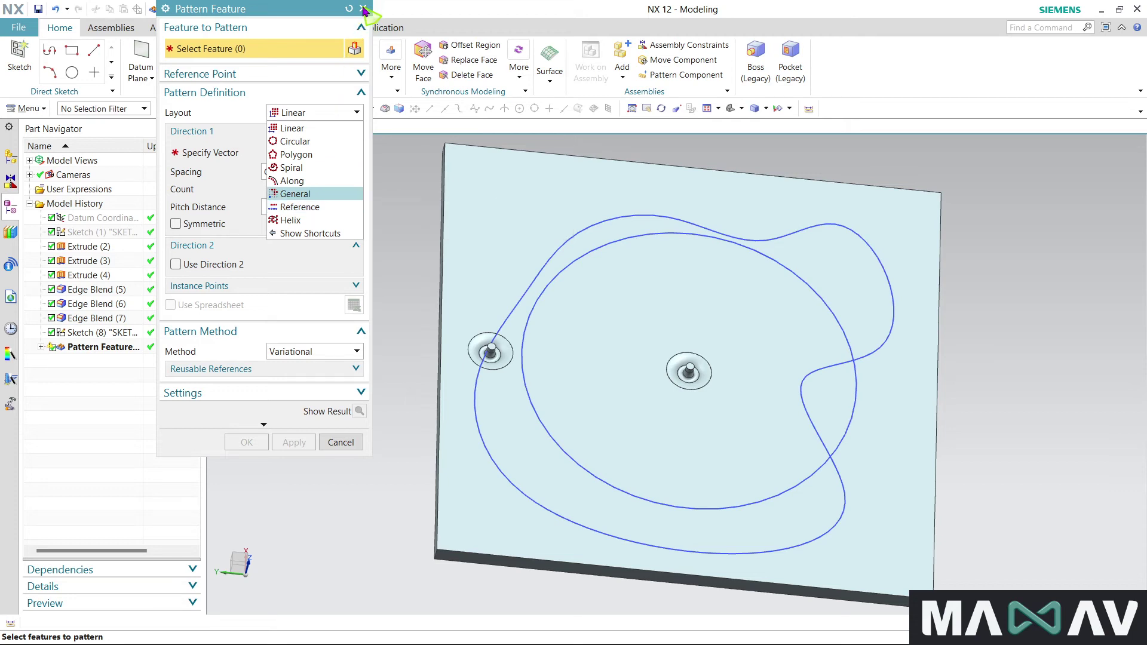
{"action": "left_click", "coordinate": [363, 9]}
{"action": "left_click", "coordinate": [364, 9]}
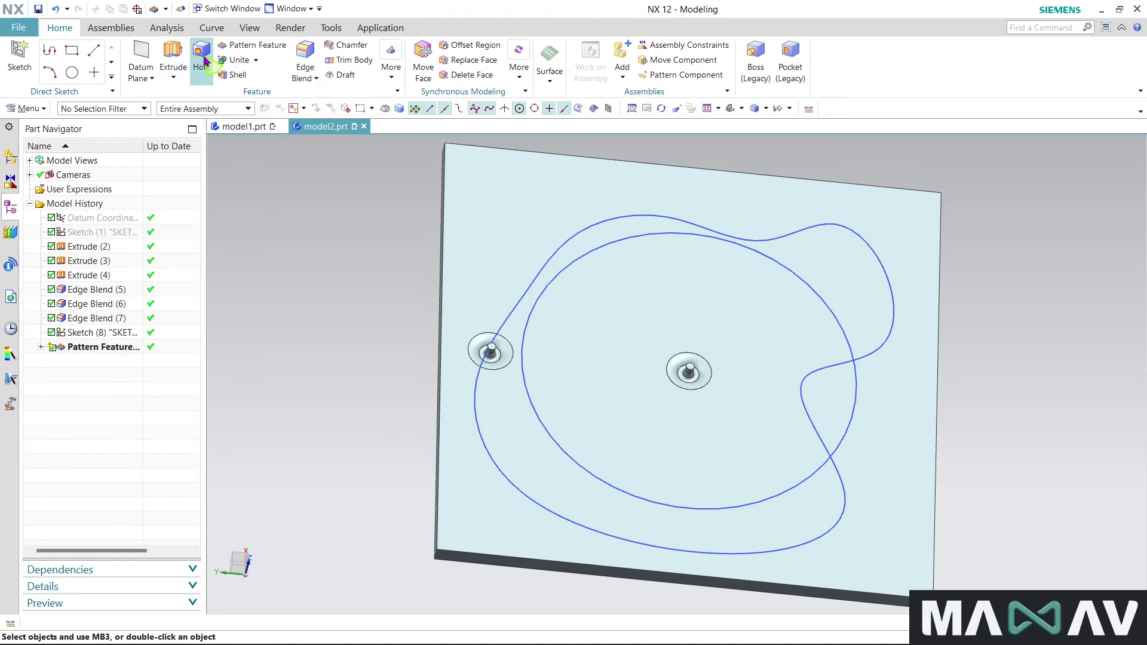
Step: Edit the existing pin pattern to Count 4 at a 30 mm pitch distance
{"action": "double_click", "coordinate": [101, 347]}
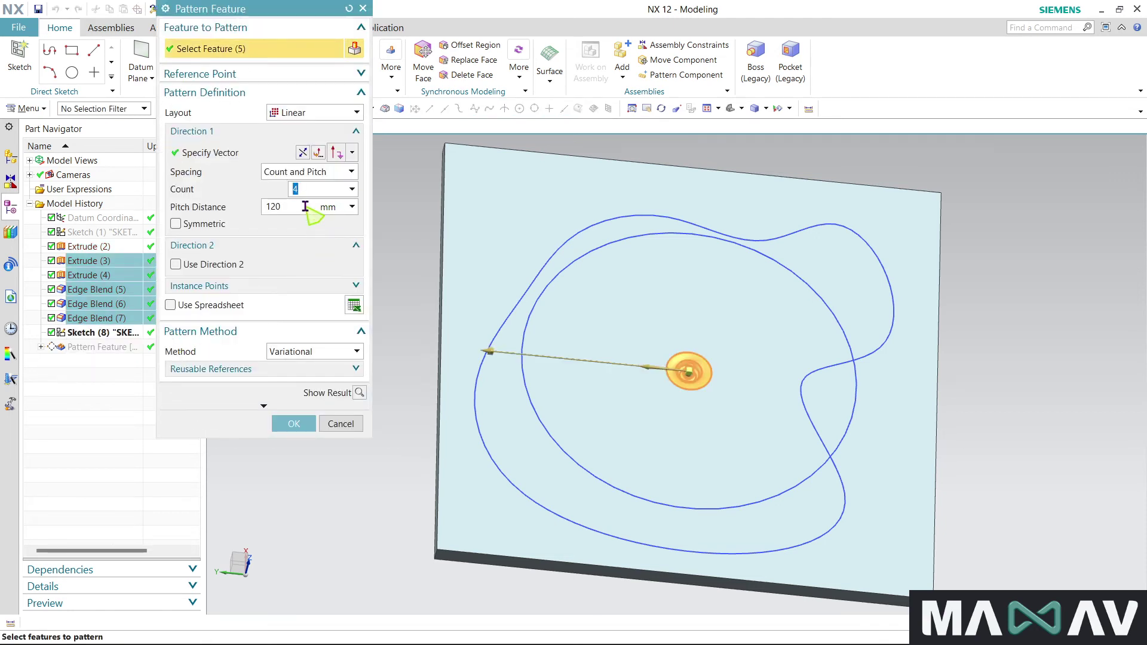
{"action": "left_click", "coordinate": [305, 206]}
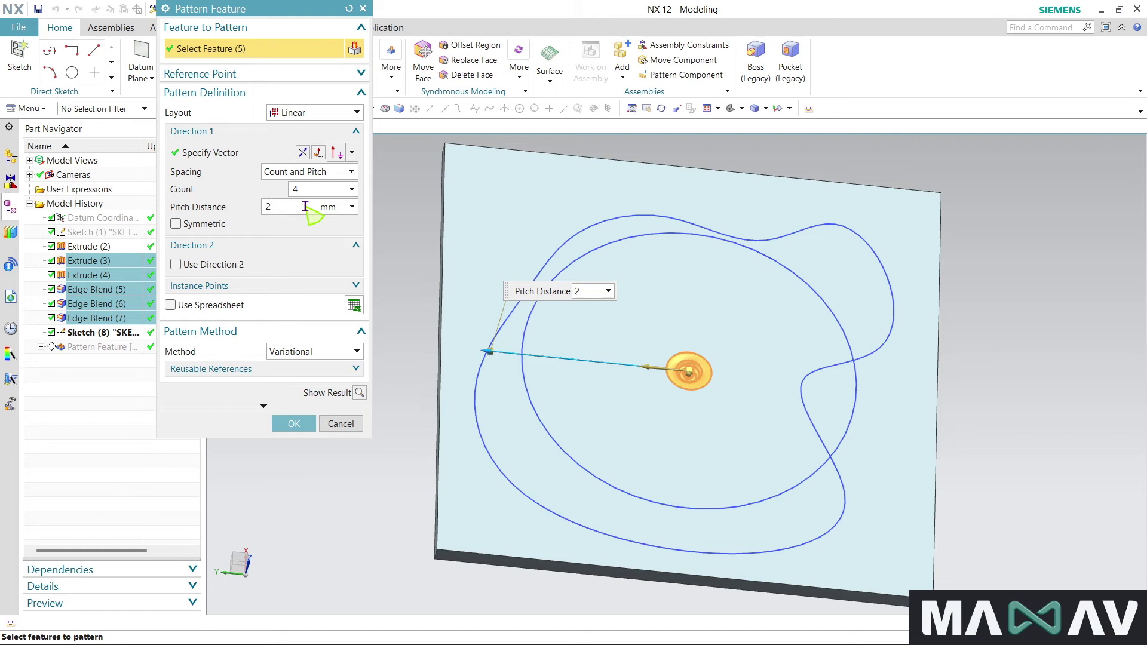
{"action": "type", "text": "30"}
{"action": "key", "text": "Return"}
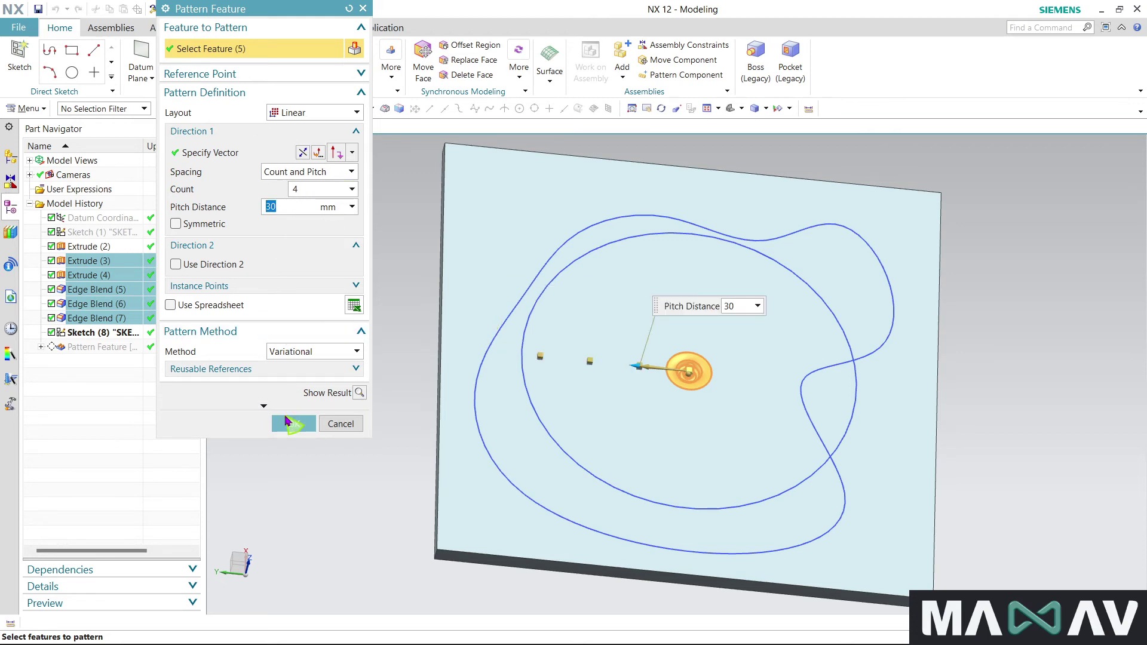
{"action": "left_click", "coordinate": [292, 423]}
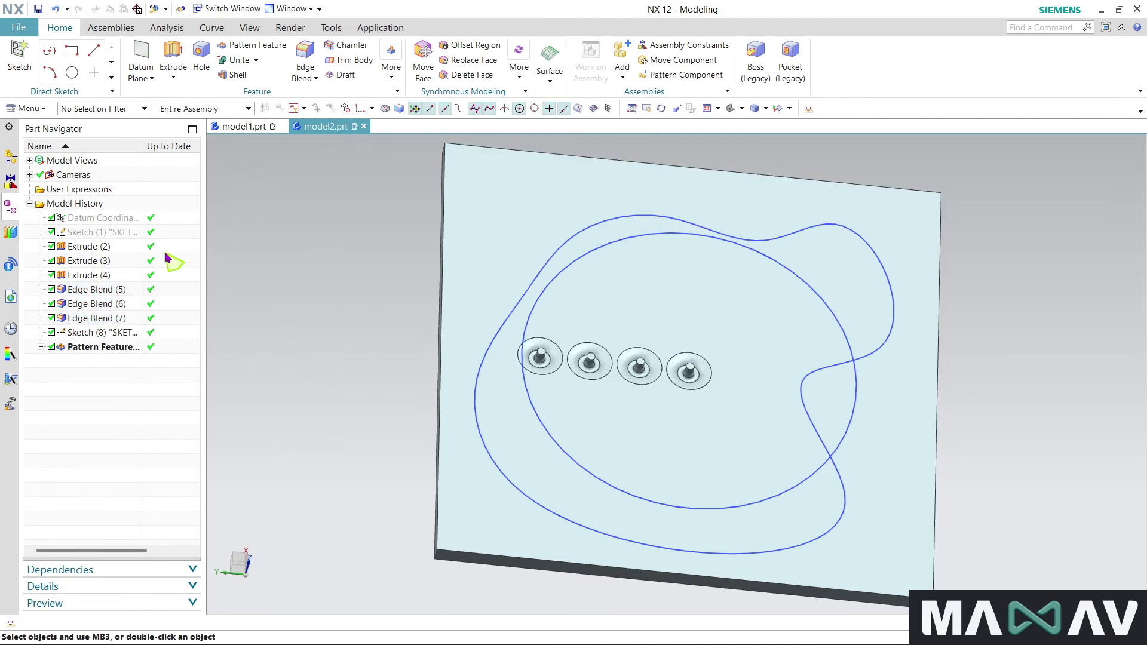
Step: Sketch a circle near the plate's top-left corner and extrude it 30 mm as a Subtract cut
{"action": "left_click", "coordinate": [173, 52]}
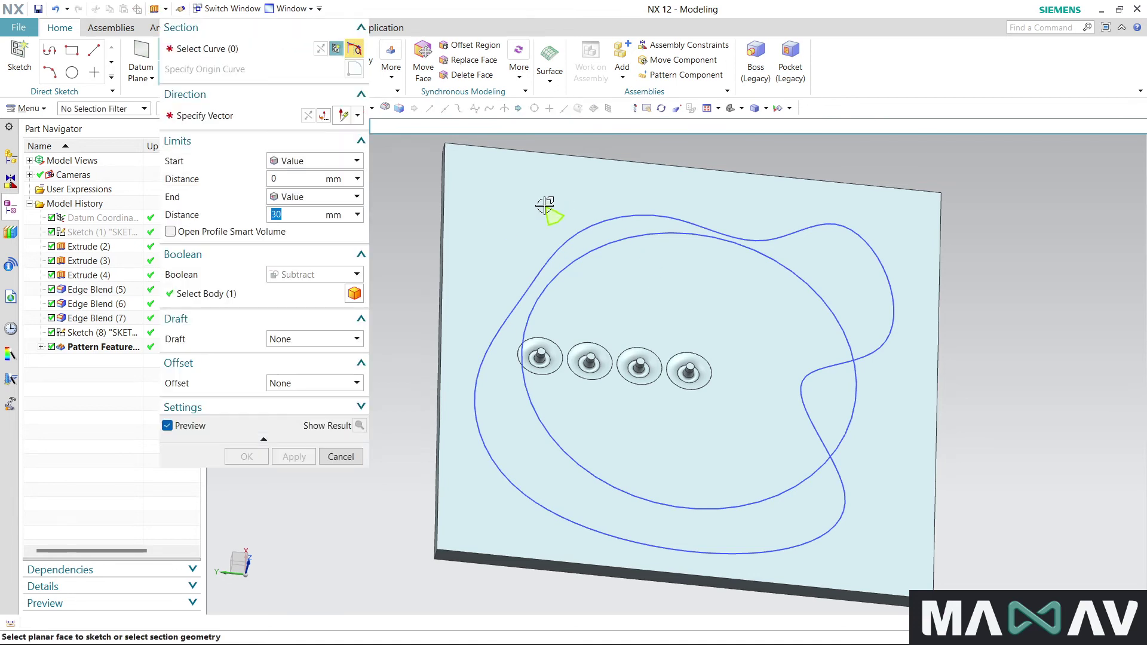
{"action": "key", "text": "Escape"}
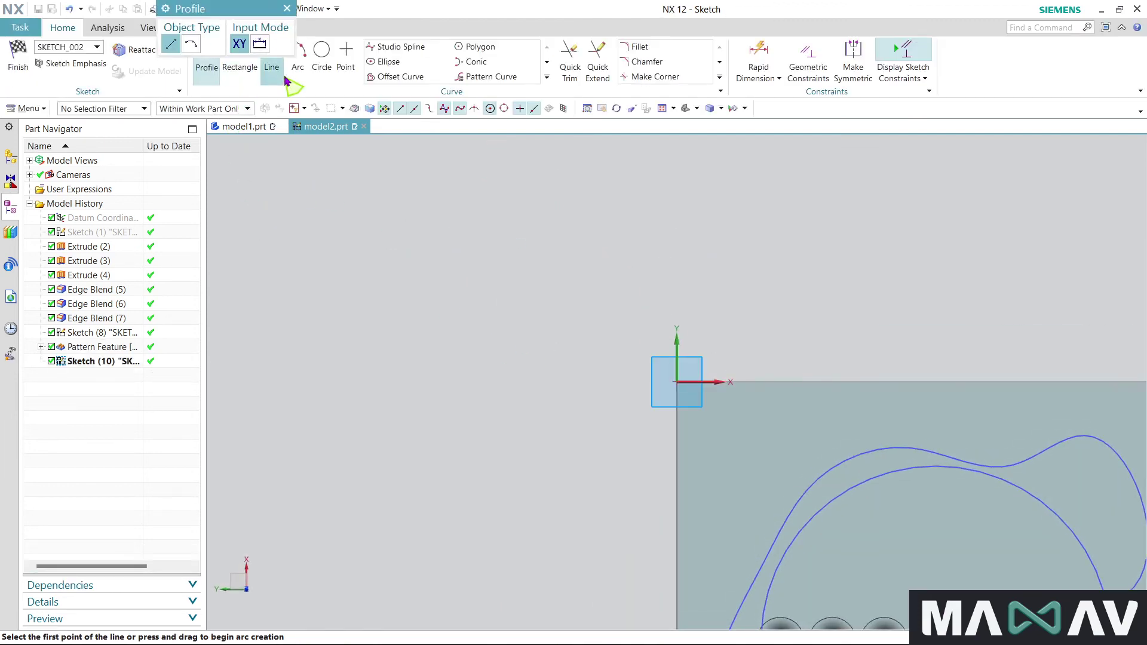
{"action": "left_click", "coordinate": [323, 64]}
{"action": "left_click", "coordinate": [726, 415]}
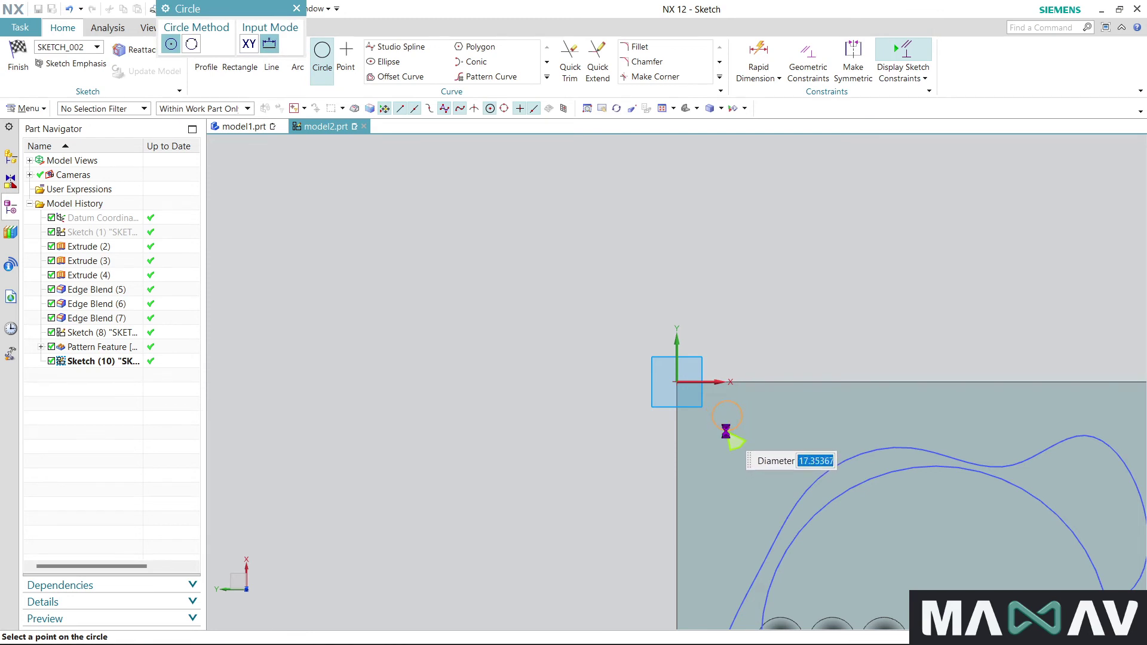
{"action": "left_click", "coordinate": [725, 430]}
{"action": "left_click", "coordinate": [297, 8]}
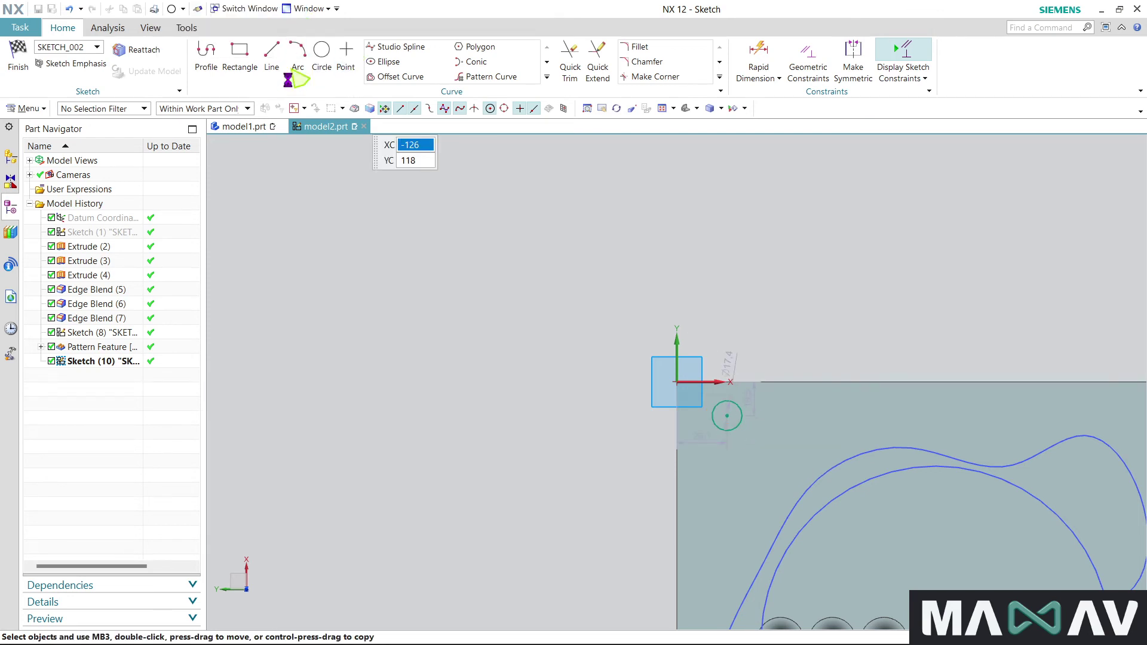
{"action": "left_click", "coordinate": [18, 60]}
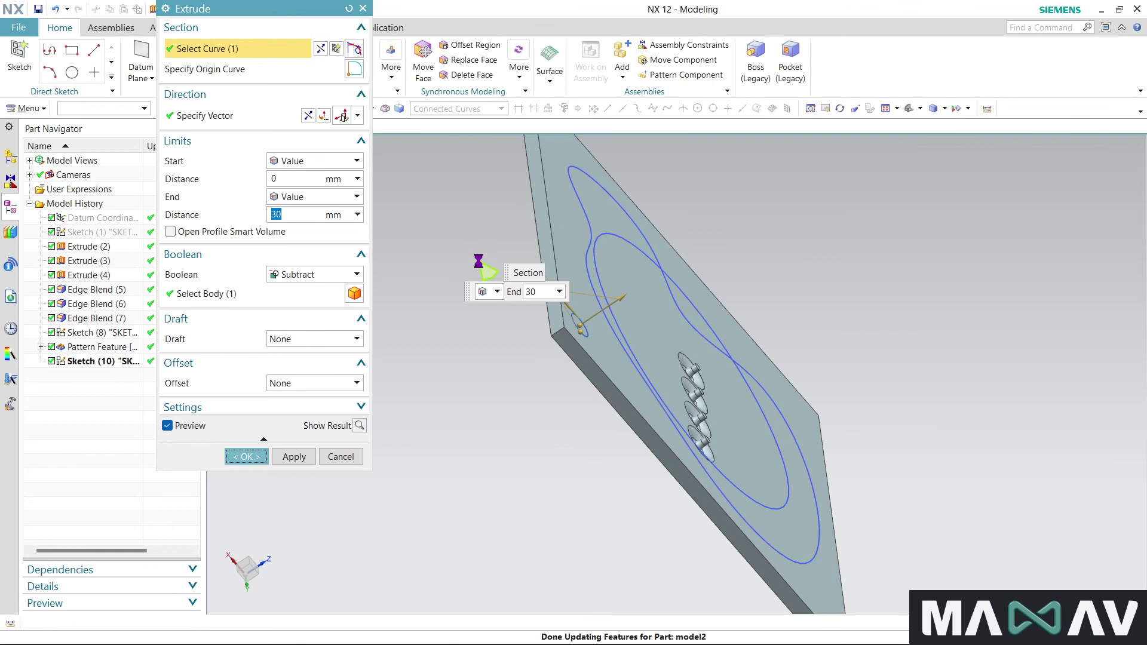
{"action": "middle_click", "coordinate": [310, 55]}
{"action": "mouse_move", "coordinate": [335, 239]}
{"action": "middle_mouse_down"}
{"action": "mouse_move", "coordinate": [364, 380]}
{"action": "mouse_move", "coordinate": [470, 191]}
{"action": "middle_mouse_up"}
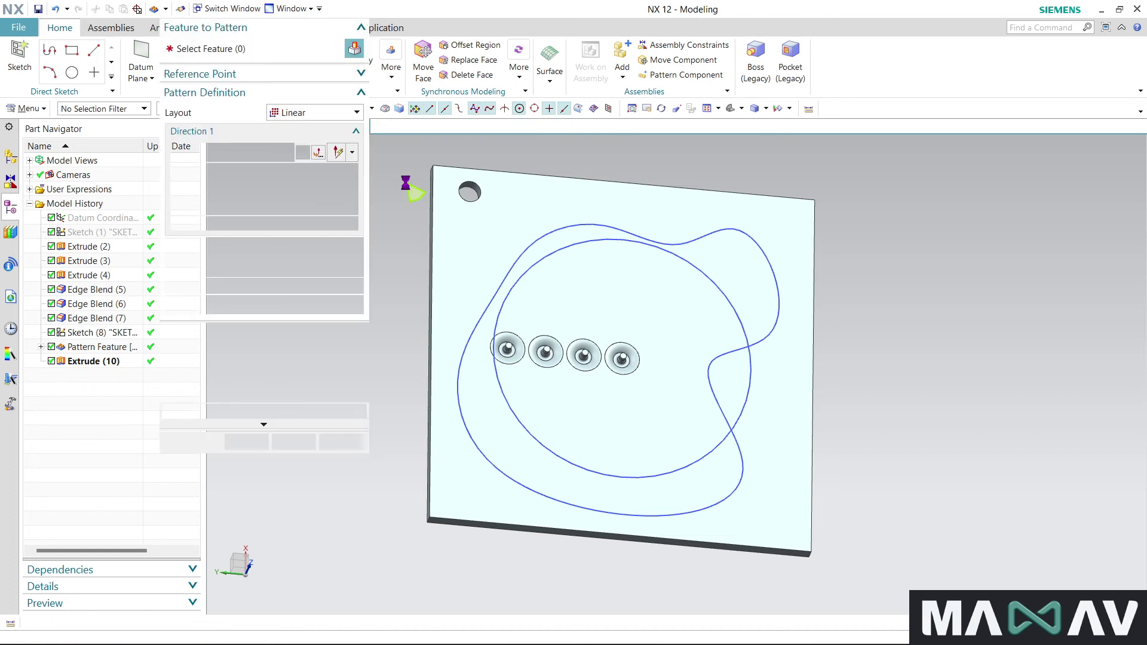
Step: Pattern the corner hole with Reference layout, following the pin row from its leftmost instance
{"action": "left_click", "coordinate": [314, 113]}
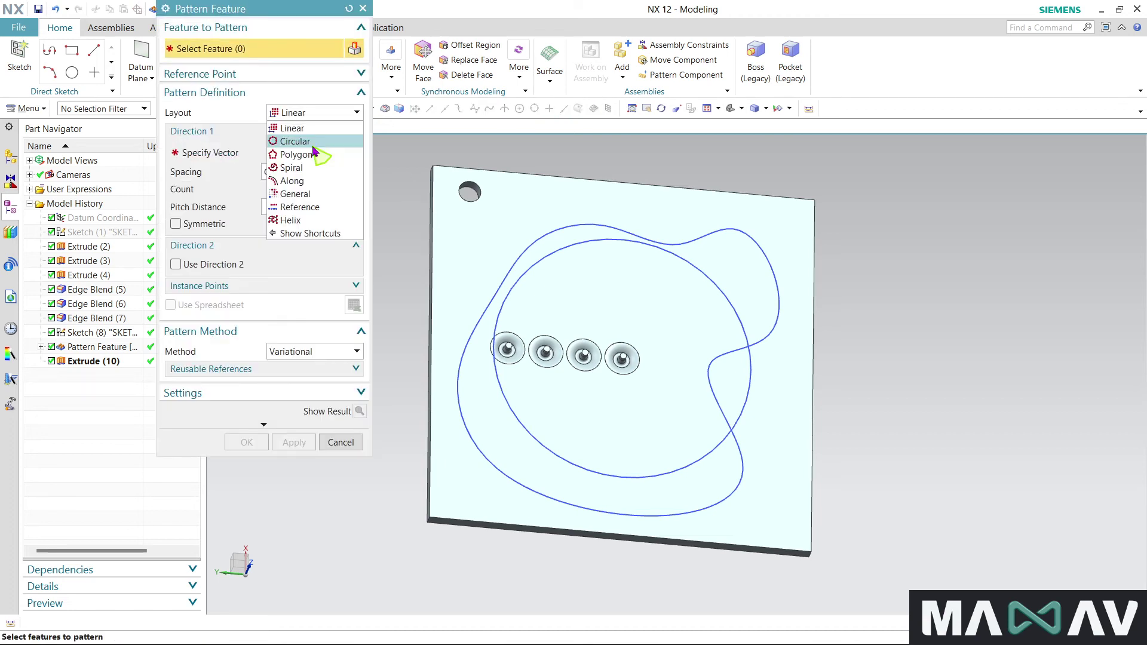
{"action": "left_click", "coordinate": [328, 206]}
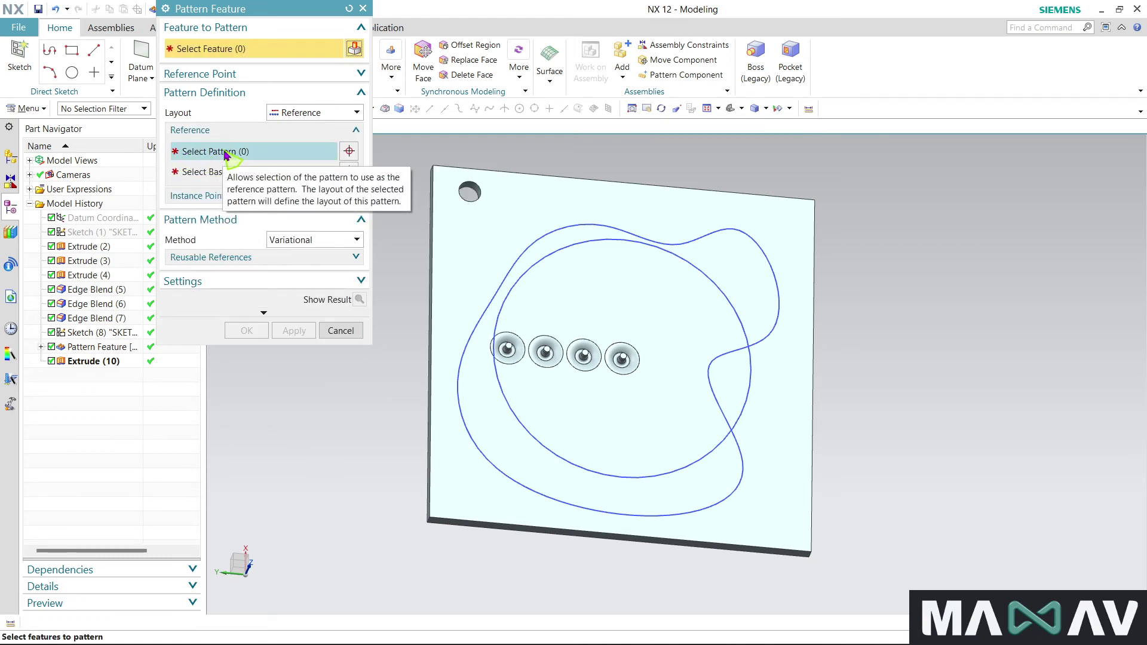
{"action": "left_click", "coordinate": [469, 192]}
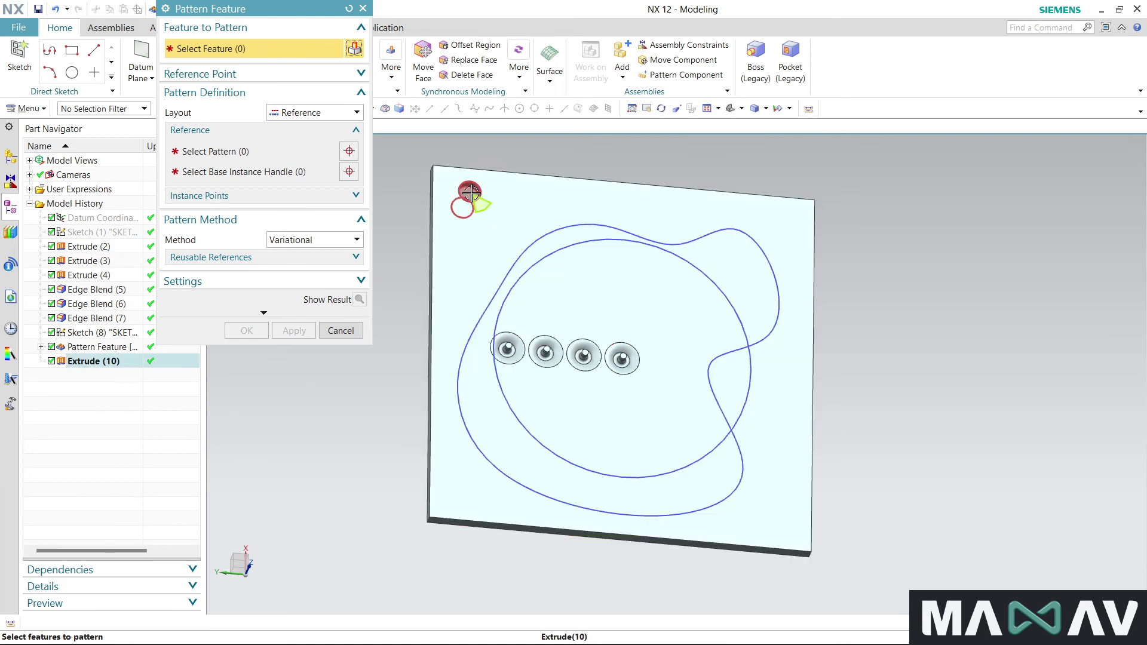
{"action": "left_click", "coordinate": [248, 156]}
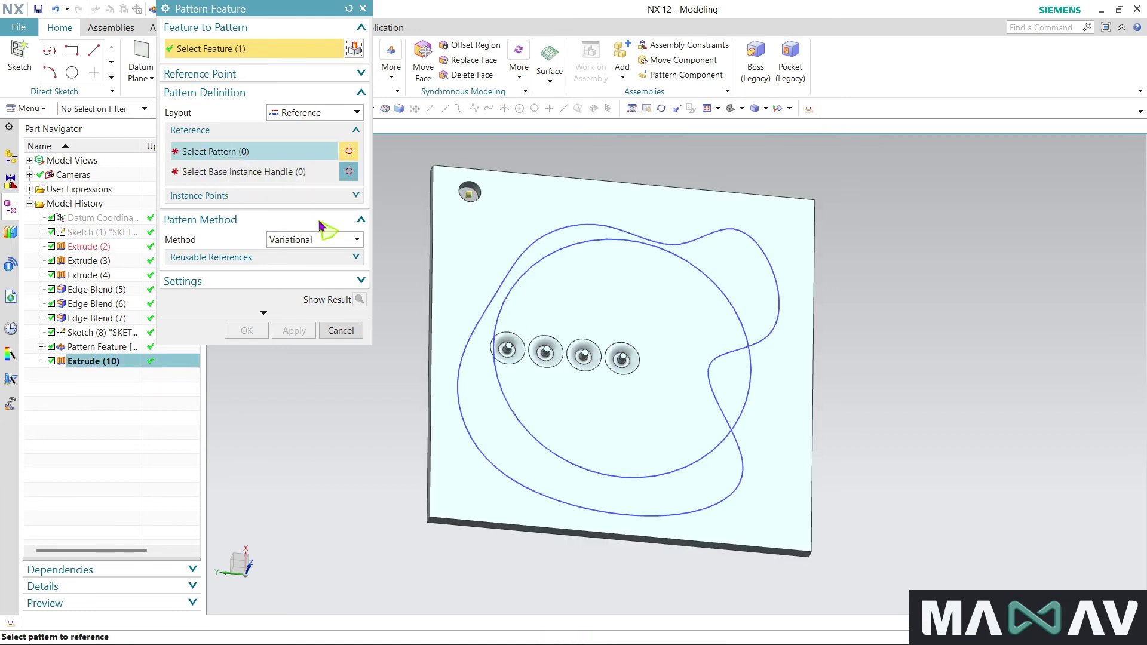
{"action": "left_click", "coordinate": [511, 350]}
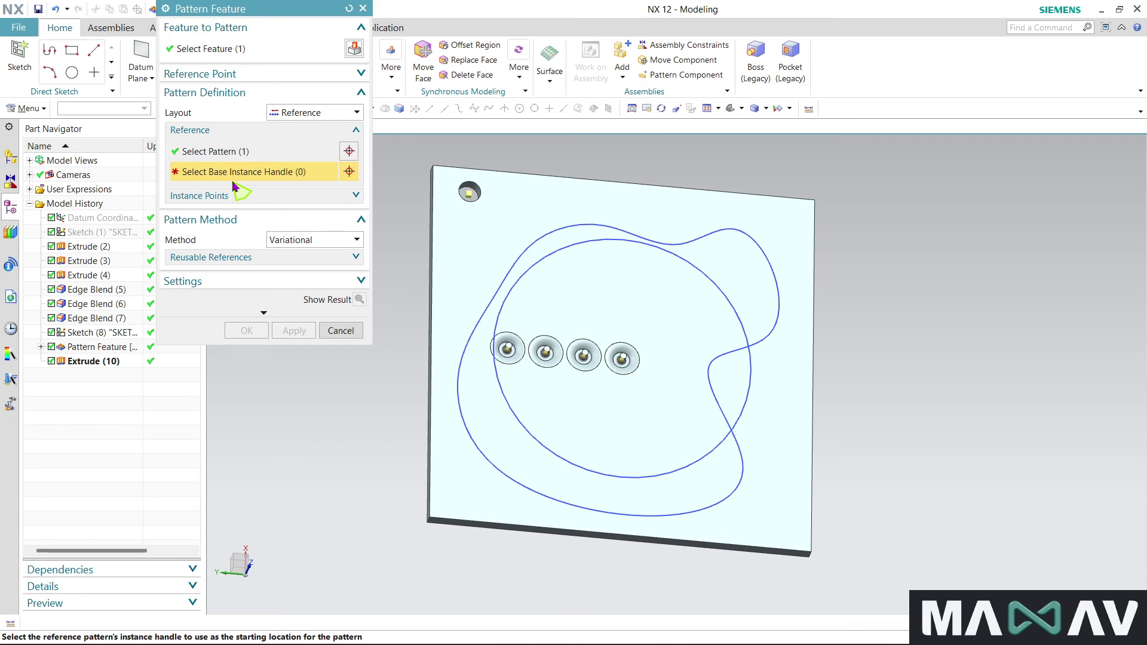
{"action": "left_click", "coordinate": [509, 349]}
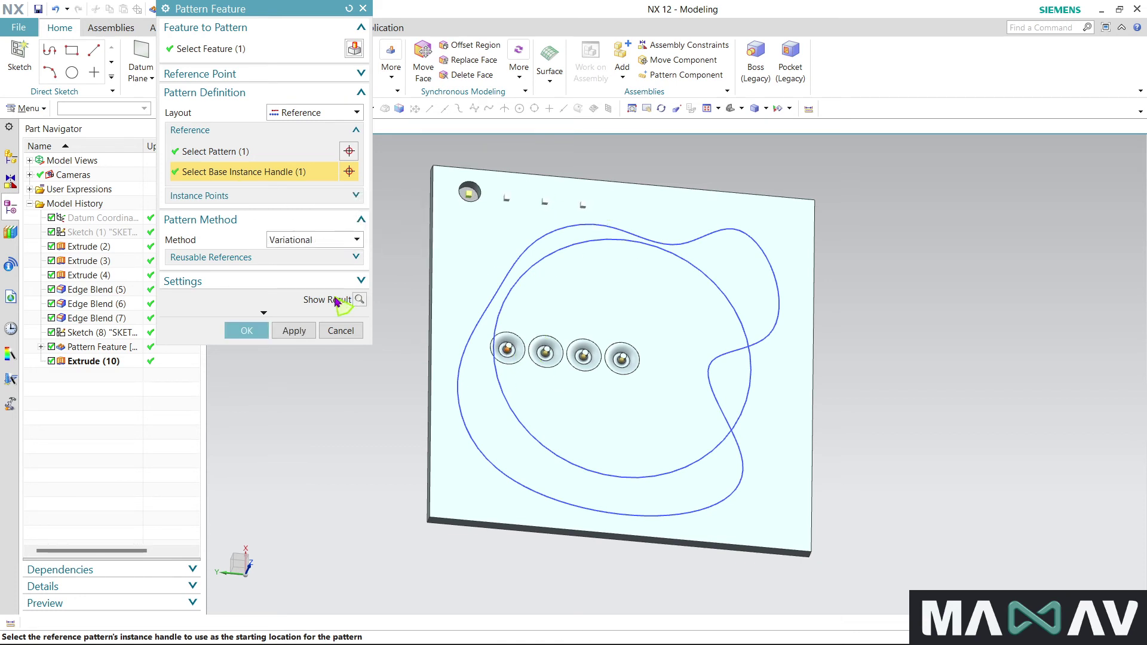
{"action": "left_click", "coordinate": [360, 300]}
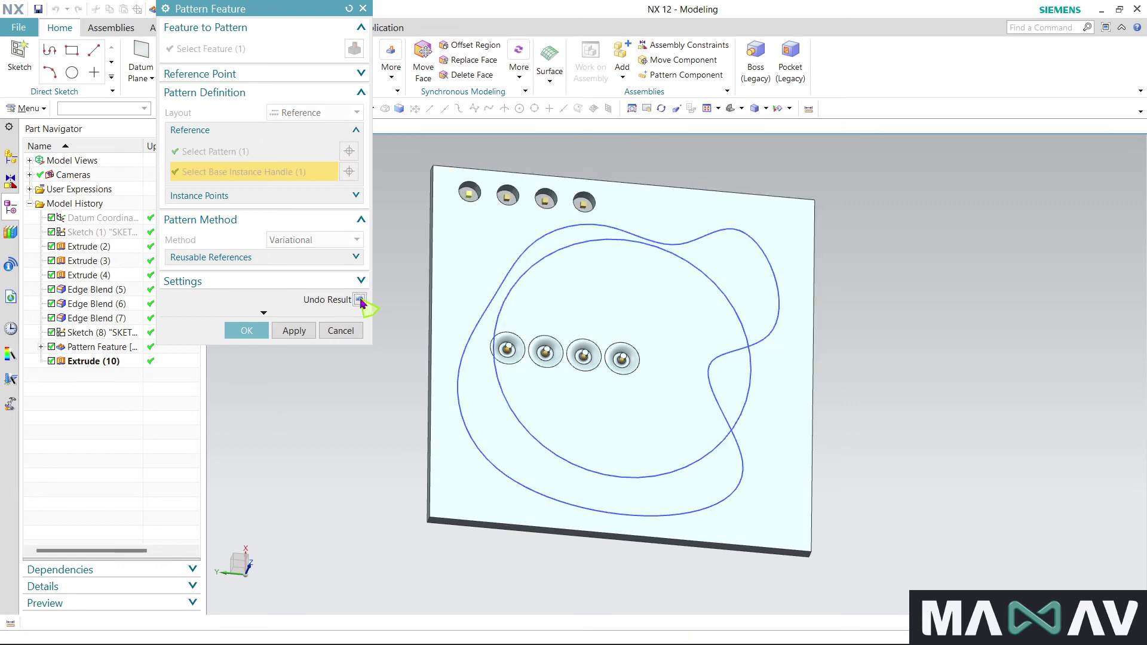
{"action": "left_click", "coordinate": [246, 327]}
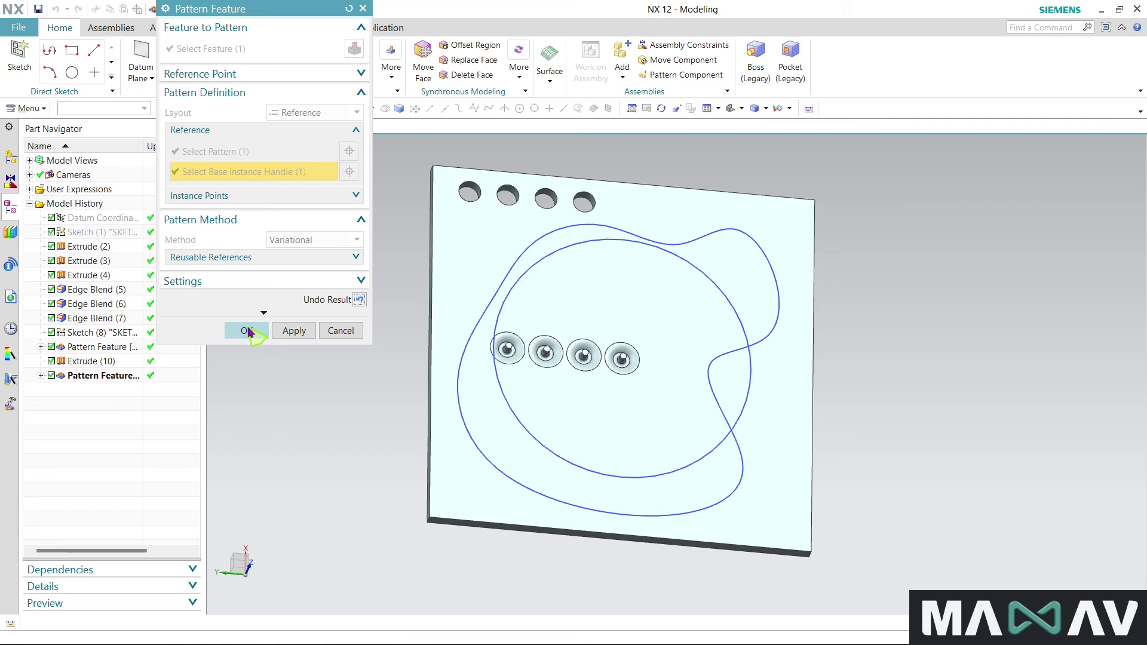
{"action": "left_click", "coordinate": [247, 330]}
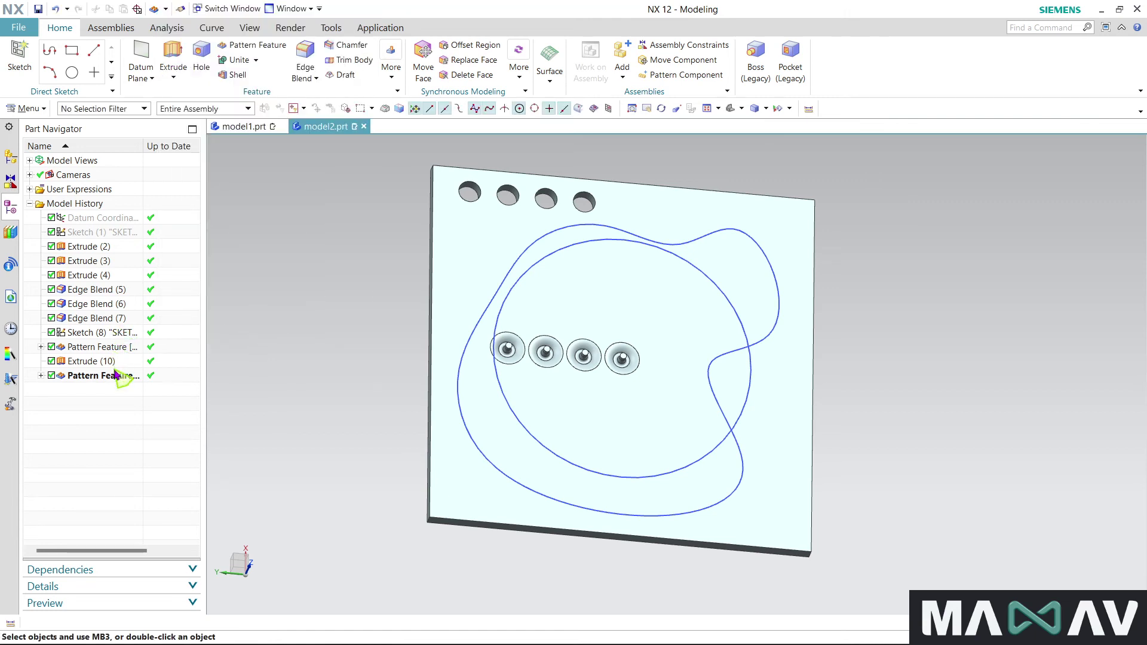
Step: Add a non-symmetric, reversed second direction to the pin pattern, forming a 4×4 grid
{"action": "double_click", "coordinate": [110, 347]}
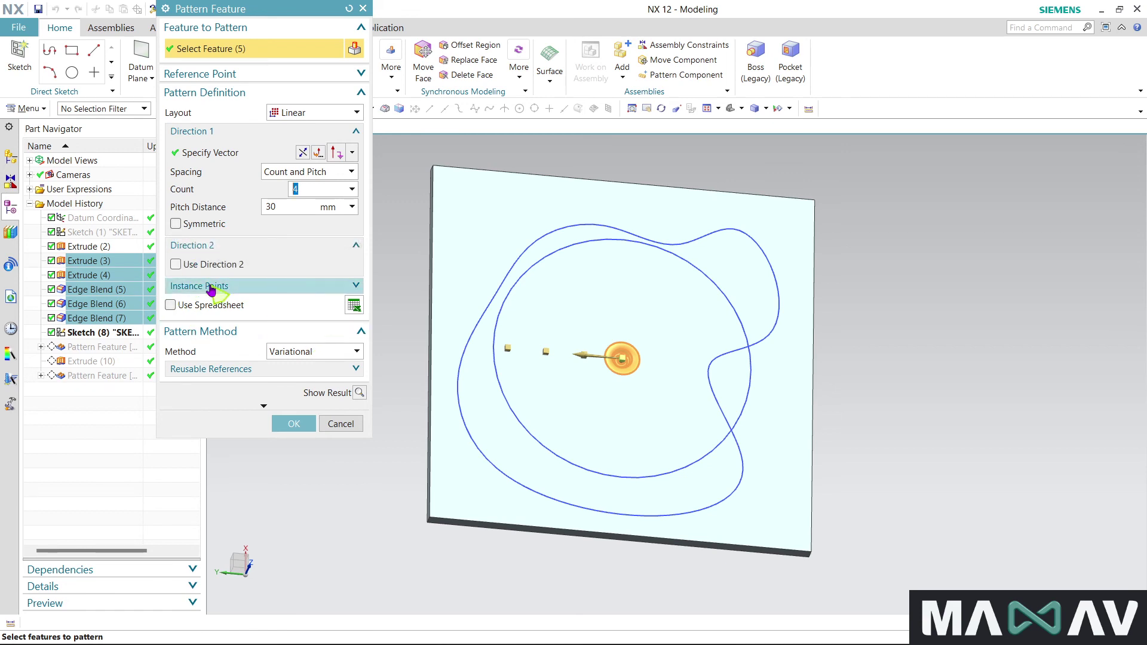
{"action": "left_click", "coordinate": [175, 266]}
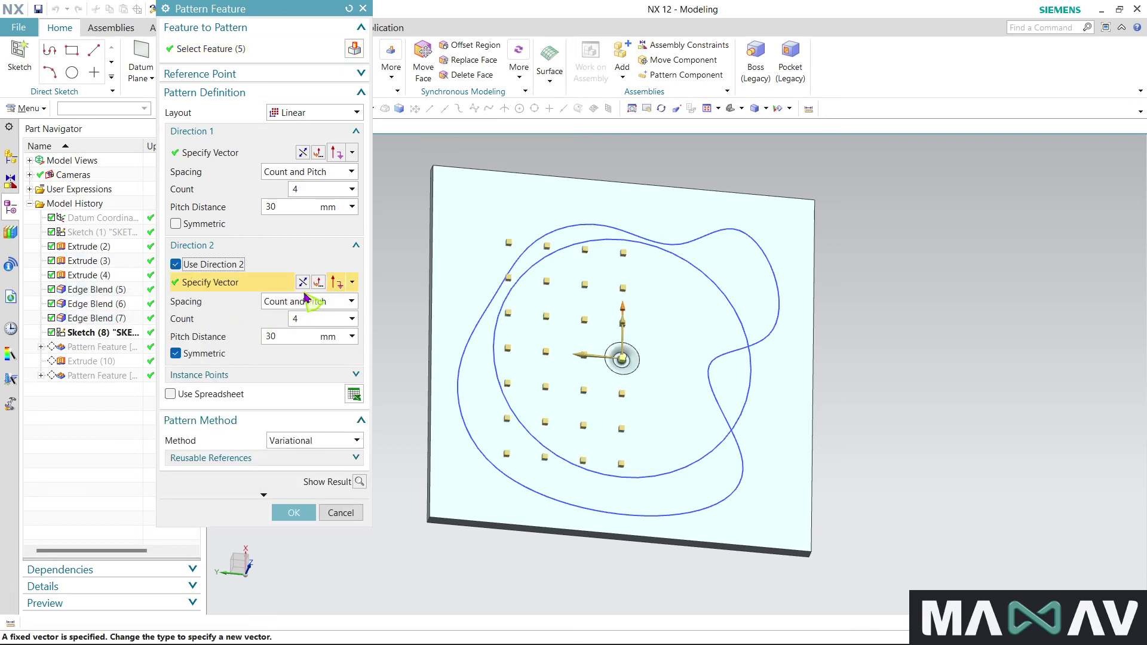
{"action": "left_click", "coordinate": [175, 353]}
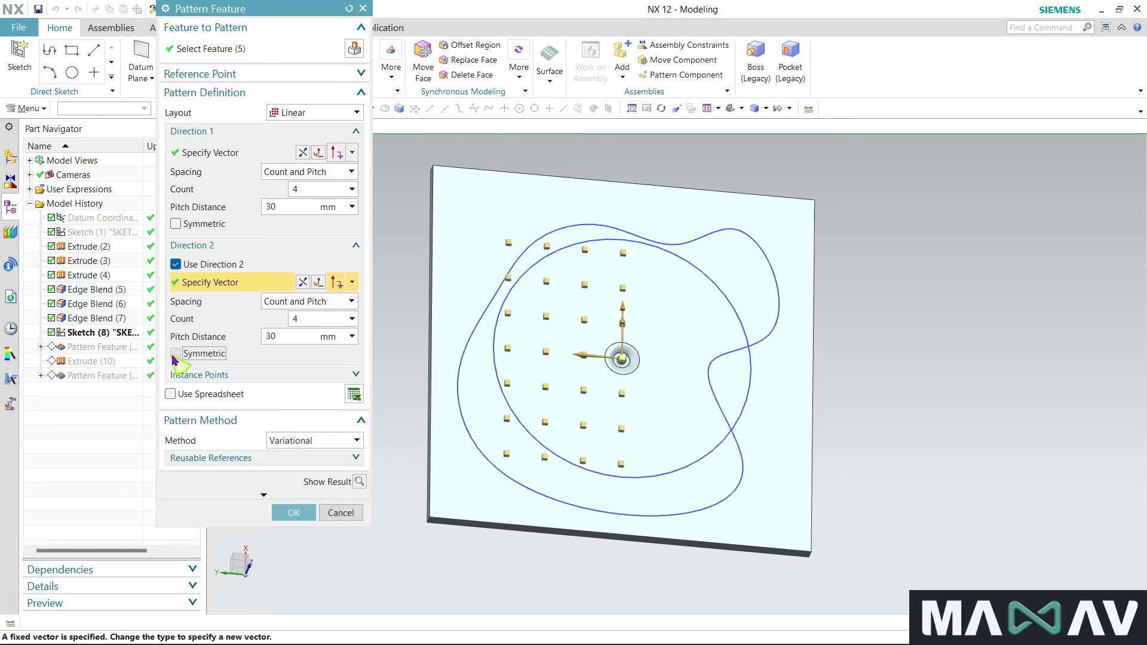
{"action": "left_click", "coordinate": [302, 283]}
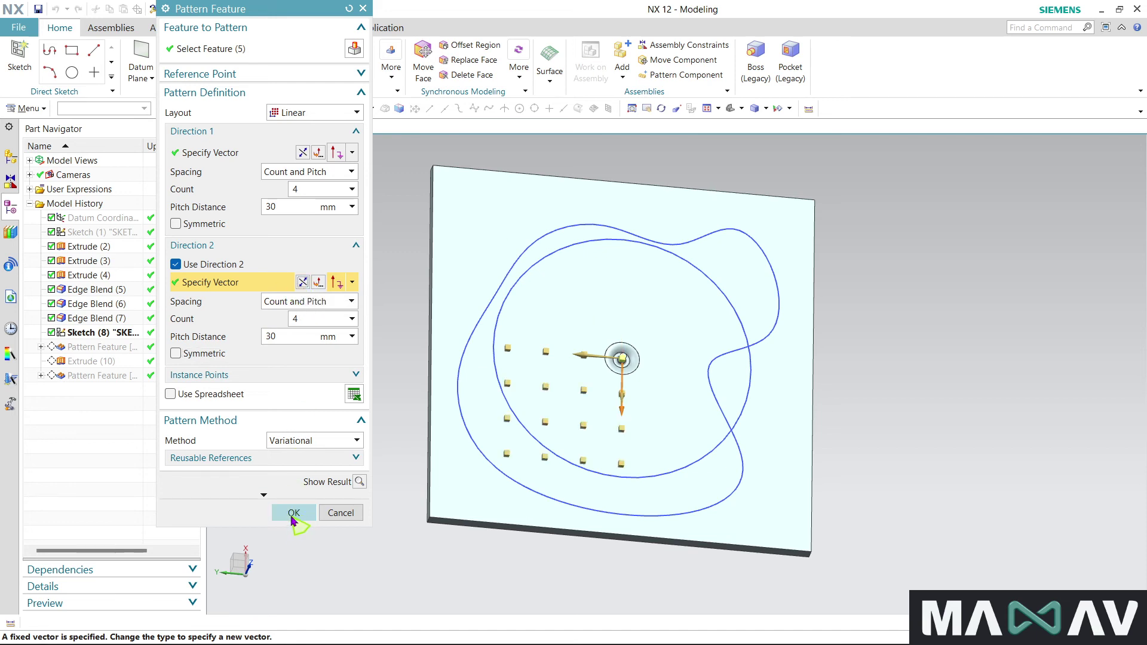
{"action": "left_click", "coordinate": [292, 515]}
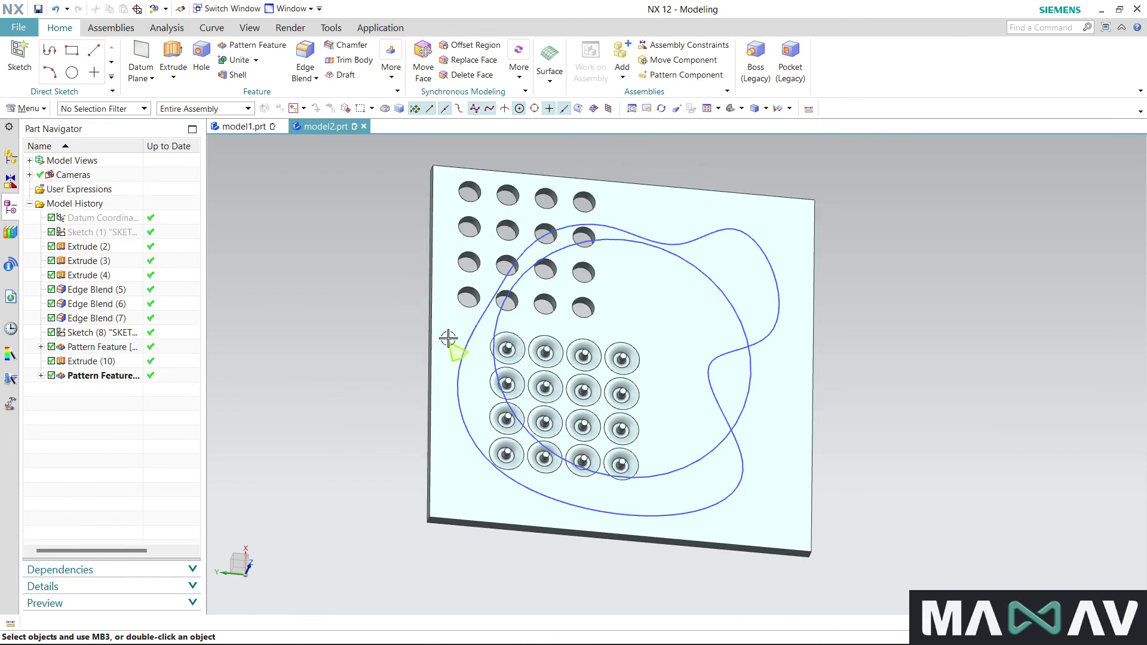
{"action": "mouse_move", "coordinate": [297, 392]}
{"action": "middle_mouse_down"}
{"action": "mouse_move", "coordinate": [293, 352]}
{"action": "mouse_move", "coordinate": [320, 360]}
{"action": "mouse_move", "coordinate": [289, 381]}
{"action": "mouse_move", "coordinate": [299, 376]}
{"action": "middle_mouse_up"}
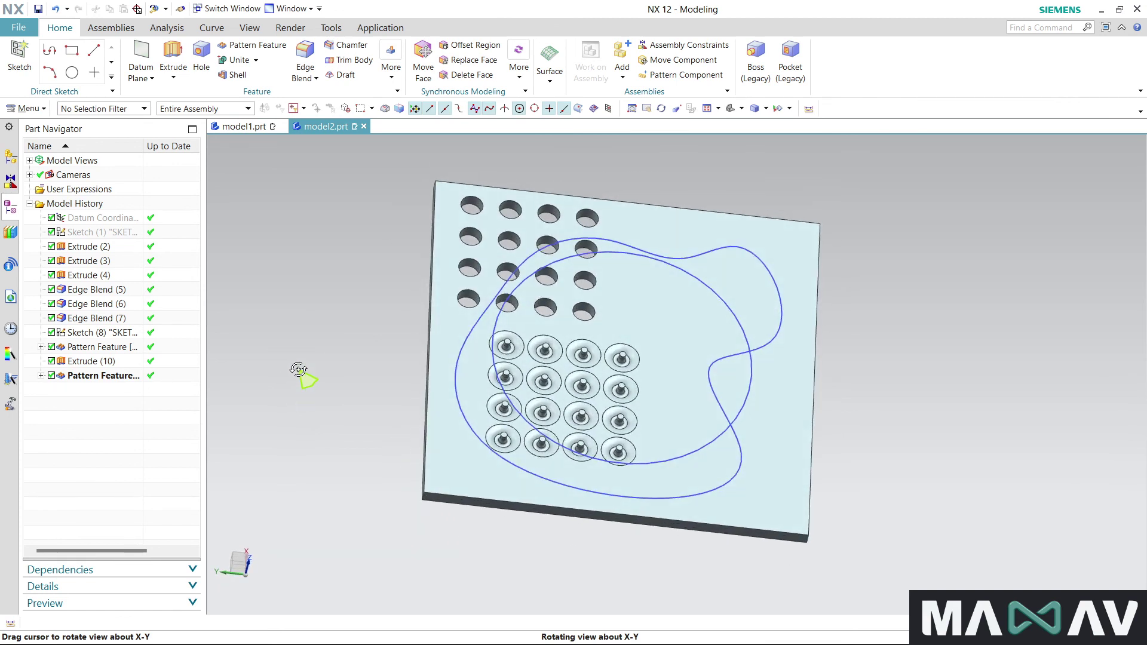
Step: In model1.prt, start a Pattern Feature of the arm extrusion, Extrude (7)
{"action": "left_click", "coordinate": [263, 131]}
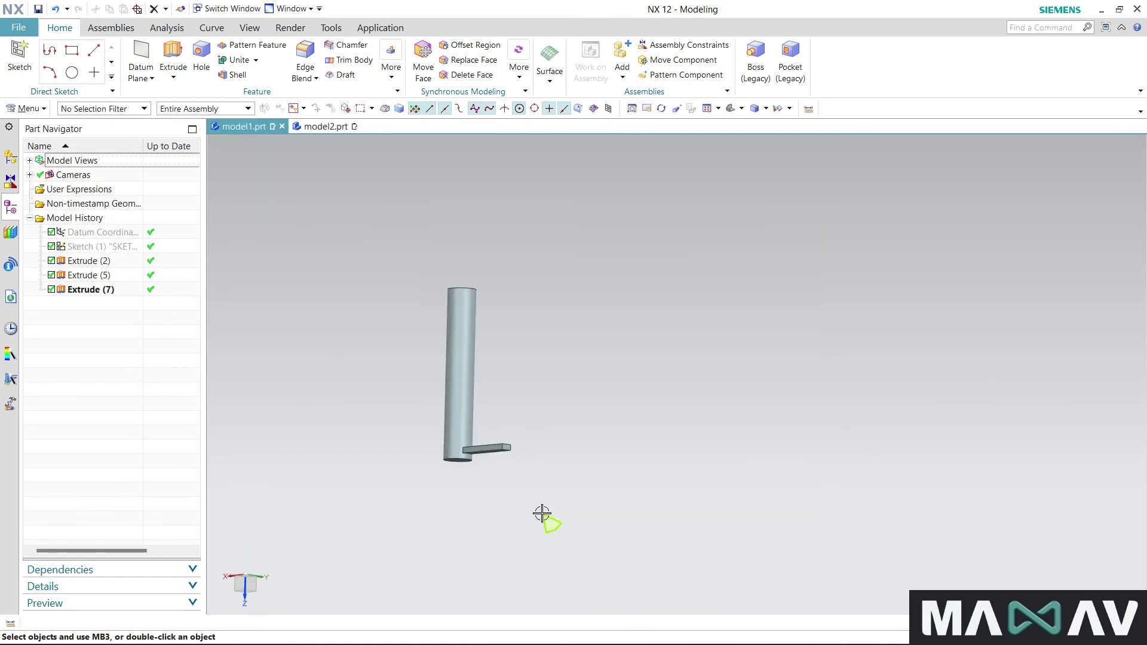
{"action": "left_click", "coordinate": [399, 75]}
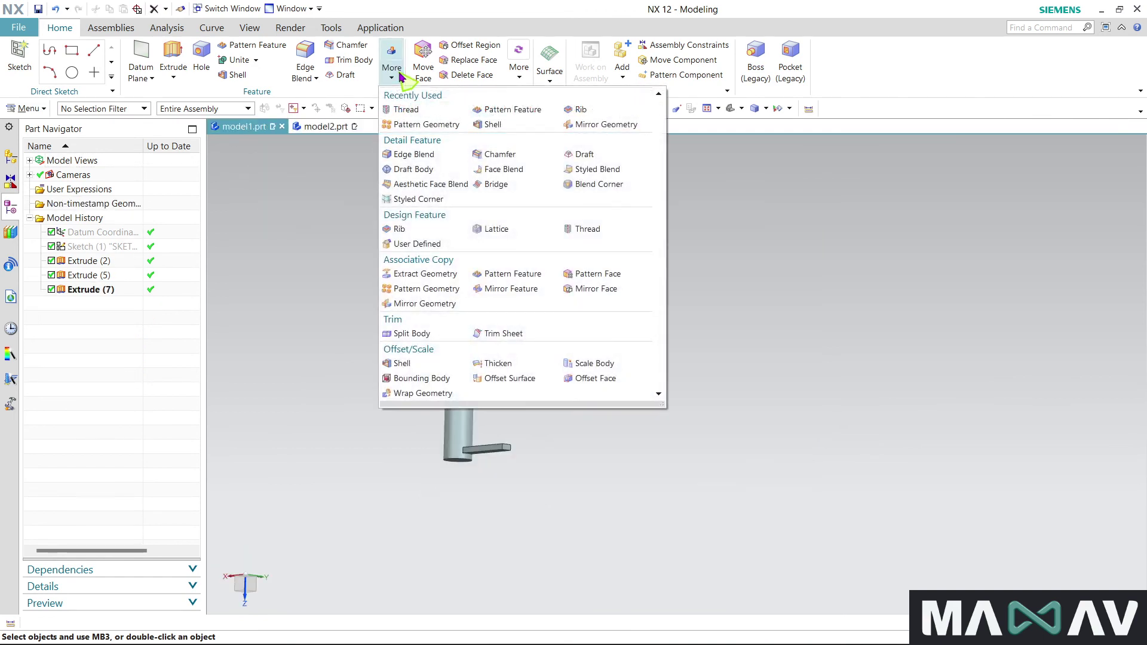
{"action": "left_click", "coordinate": [491, 108]}
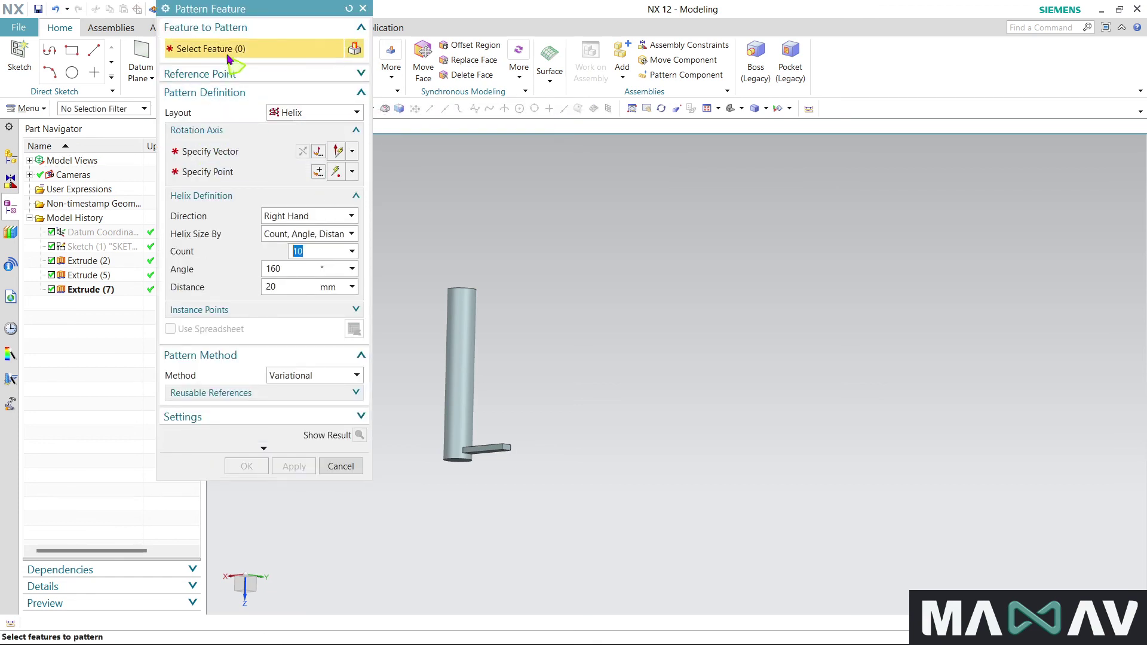
{"action": "left_click", "coordinate": [97, 289]}
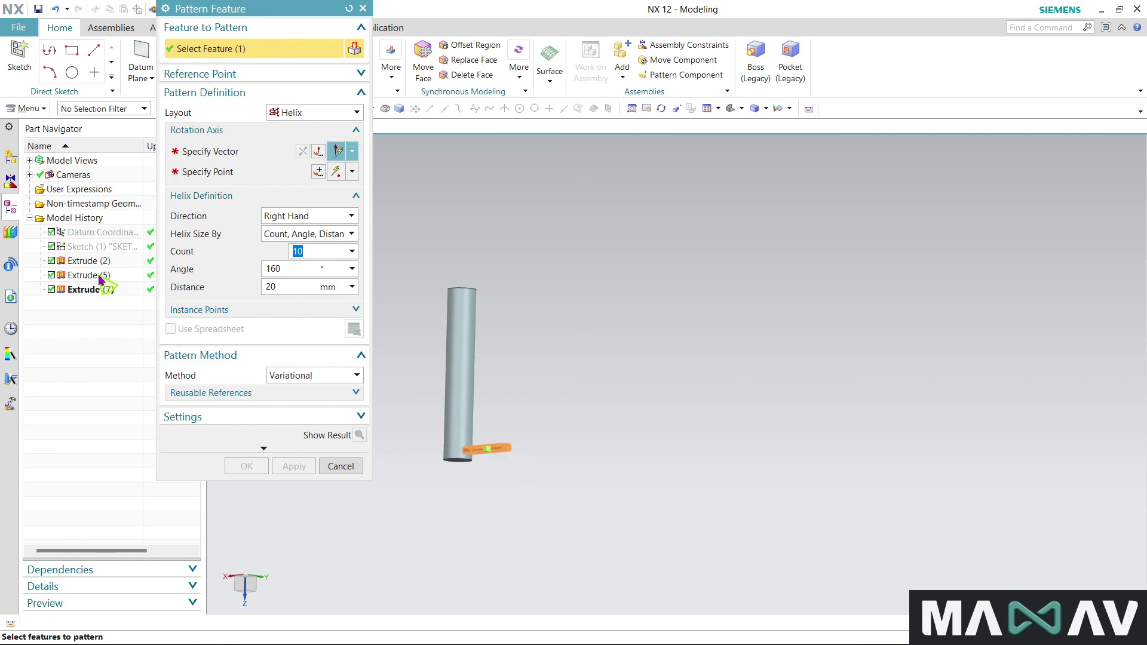
{"action": "middle_click_drag", "start_coordinate": [397, 422], "coordinate": [425, 466]}
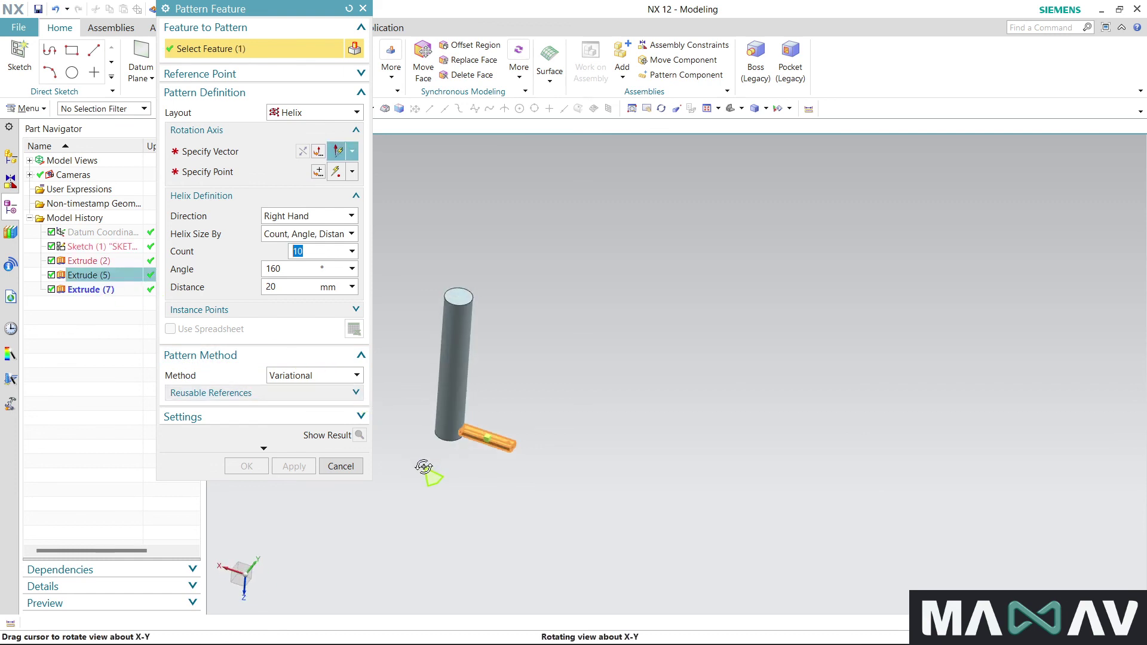
Step: Set the helix axis along the cylinder, centred on its top circle, pointing upward
{"action": "left_click", "coordinate": [197, 151]}
{"action": "left_click", "coordinate": [681, 401]}
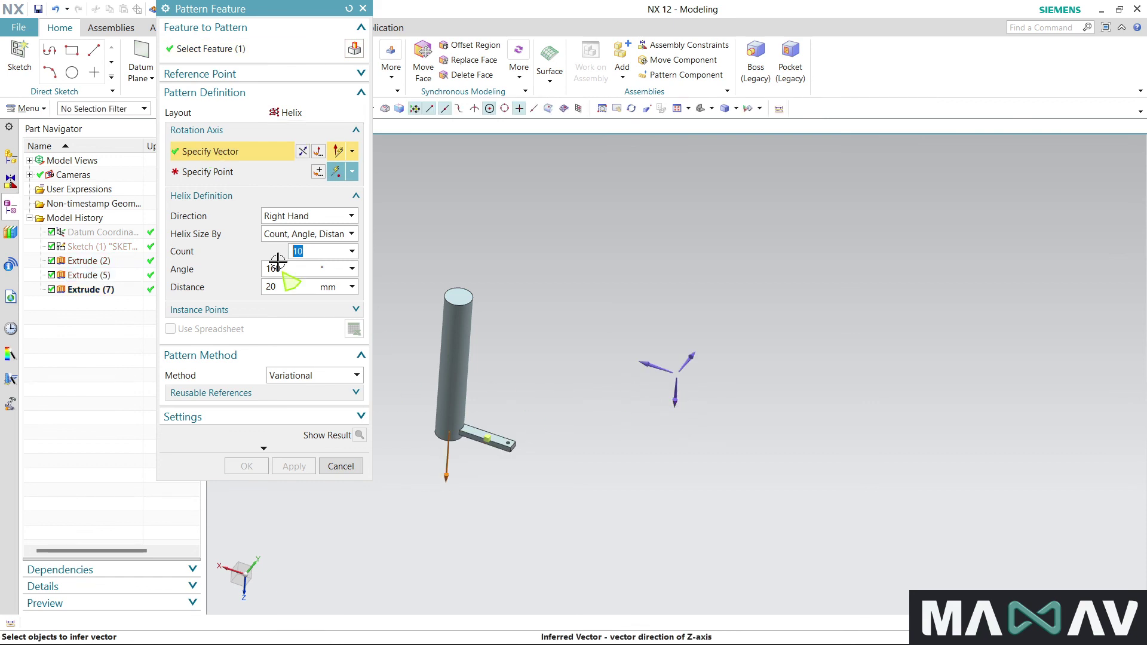
{"action": "left_click", "coordinate": [456, 309]}
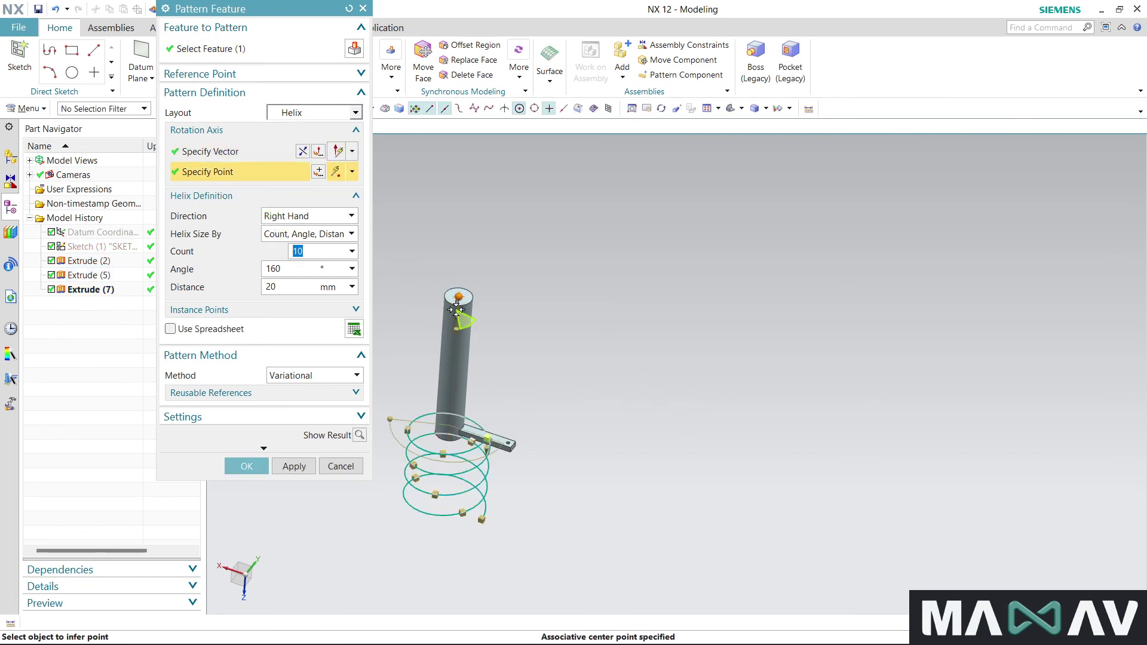
{"action": "left_click", "coordinate": [303, 152]}
{"action": "mouse_move", "coordinate": [425, 500]}
{"action": "middle_mouse_down"}
{"action": "mouse_move", "coordinate": [451, 427]}
{"action": "mouse_move", "coordinate": [309, 334]}
{"action": "middle_mouse_up"}
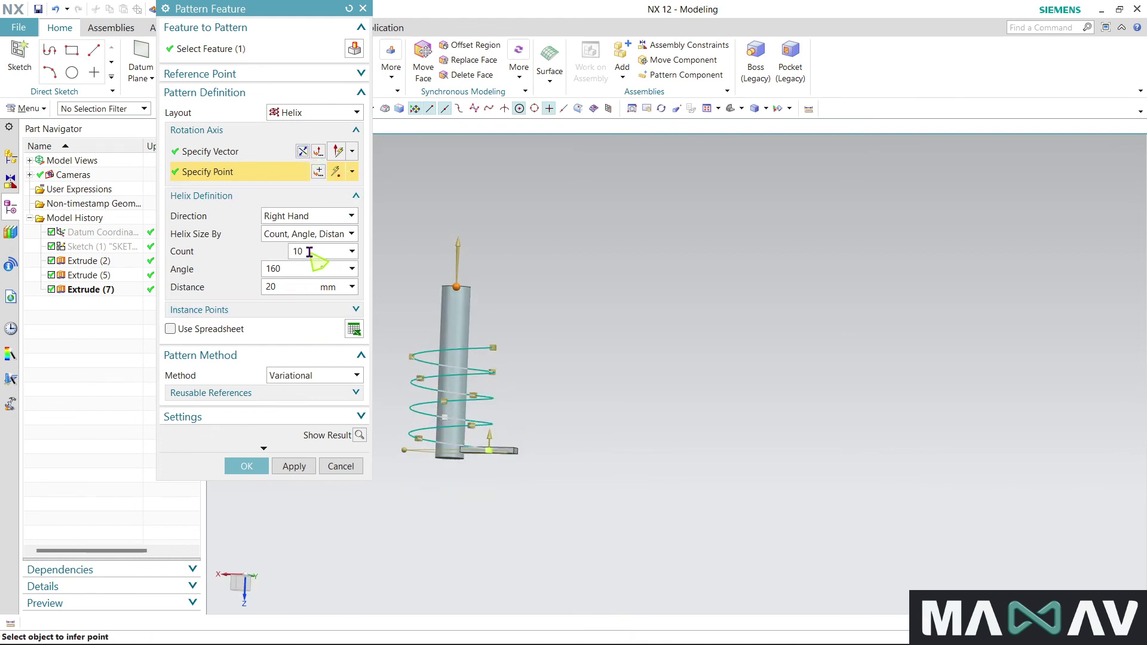
Step: Set helix angle 30° and count 15, preview the helical arms, then undo the preview
{"action": "left_click", "coordinate": [287, 275]}
{"action": "type", "text": "3"}
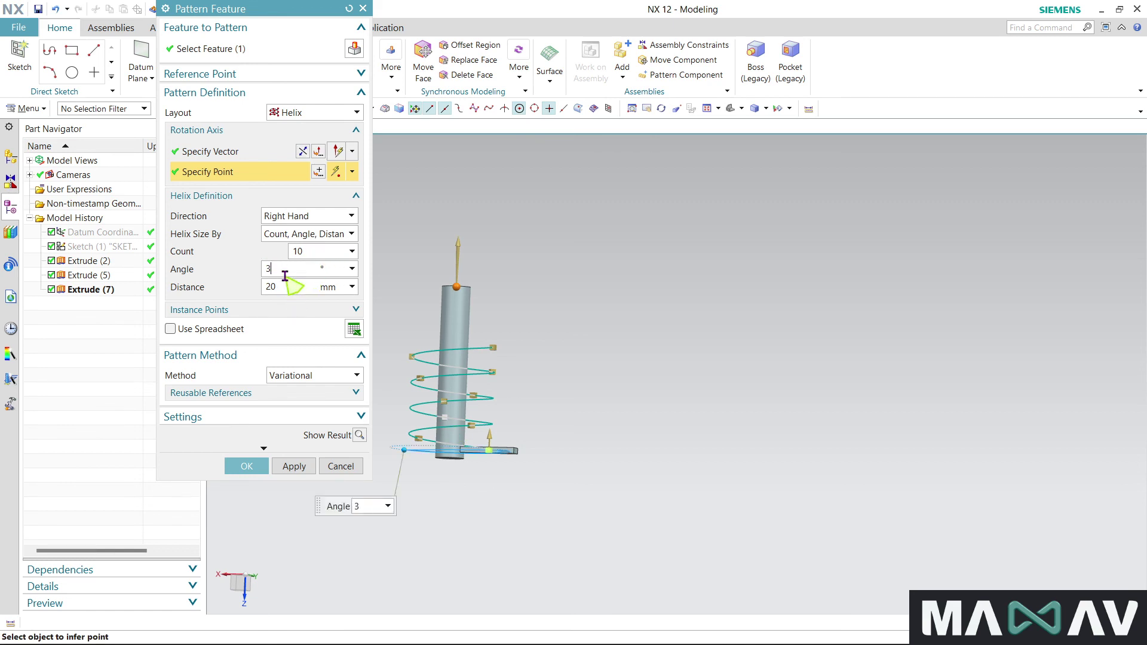
{"action": "type", "text": "0"}
{"action": "key", "text": "Return"}
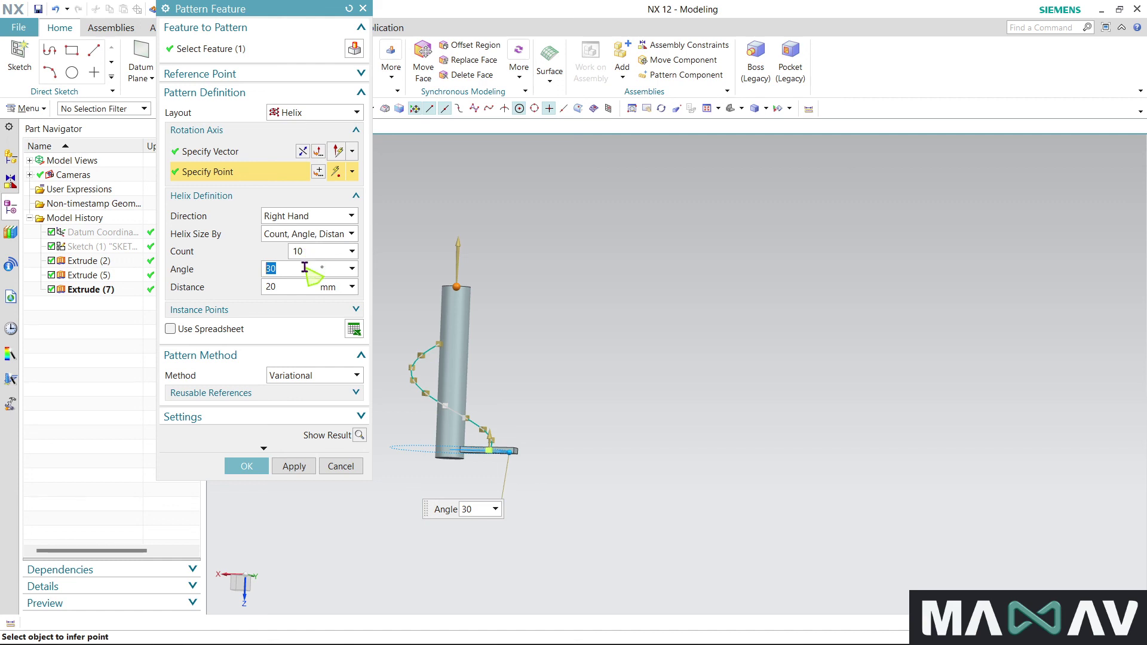
{"action": "left_click", "coordinate": [313, 253]}
{"action": "type", "text": "15"}
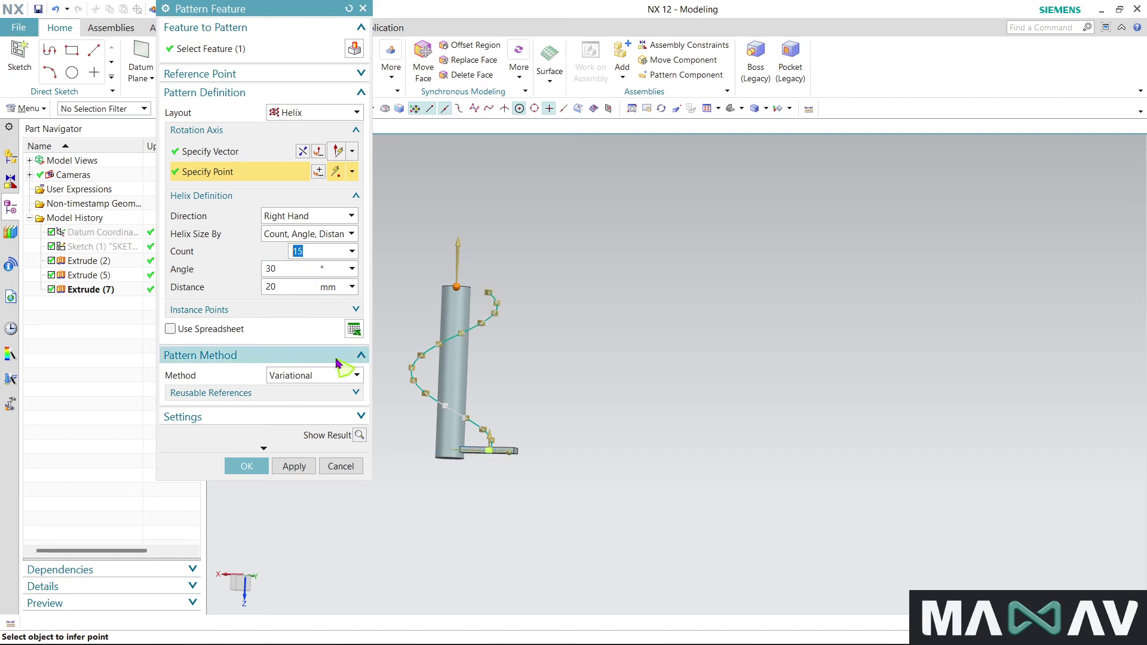
{"action": "left_click", "coordinate": [359, 436]}
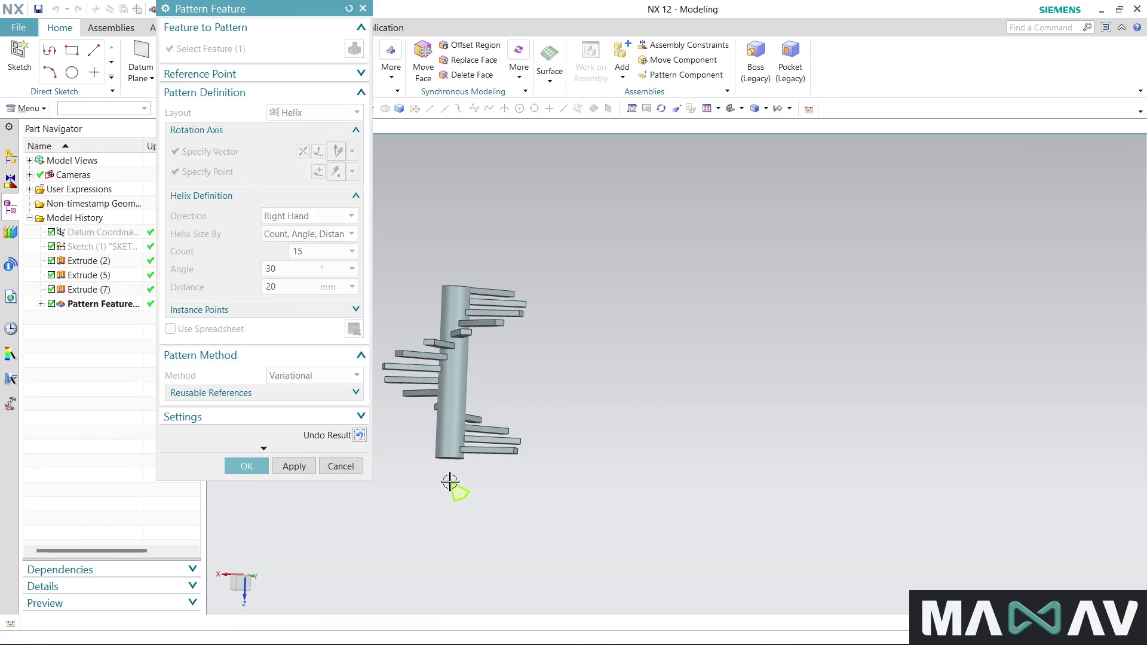
{"action": "middle_click_drag", "start_coordinate": [461, 502], "coordinate": [481, 536]}
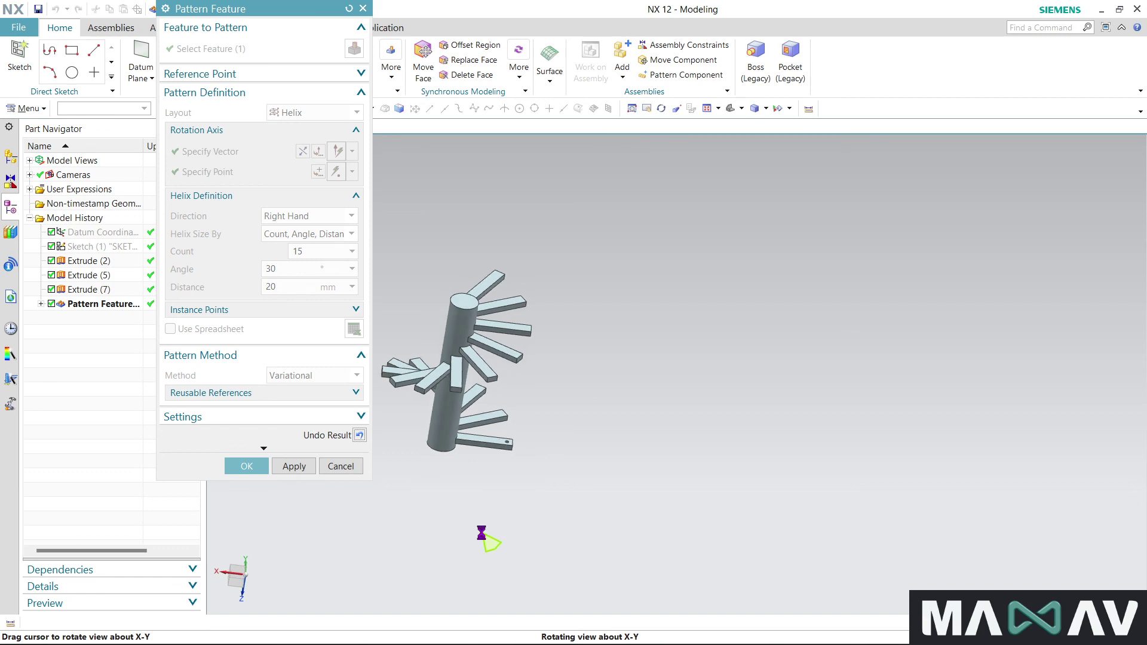
{"action": "scroll", "coordinate": [512, 452], "scroll_direction": "up", "scroll_amount": 5}
{"action": "scroll", "coordinate": [496, 422], "scroll_direction": "up", "scroll_amount": 3}
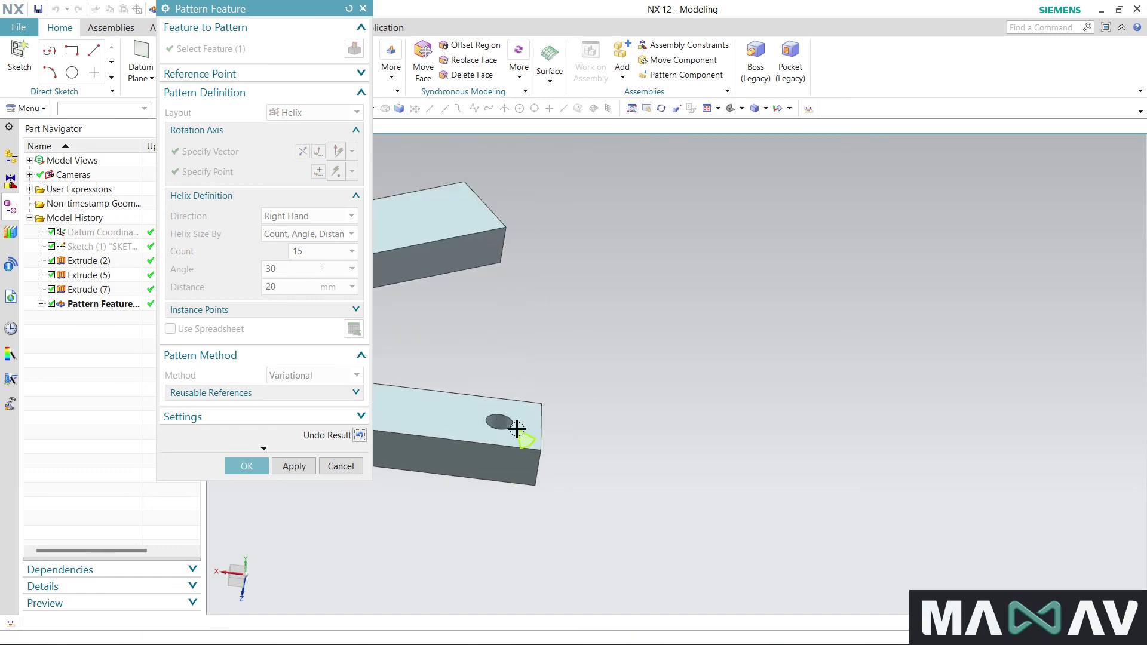
{"action": "scroll", "coordinate": [848, 379], "scroll_direction": "down", "scroll_amount": 3}
{"action": "scroll", "coordinate": [384, 371], "scroll_direction": "down", "scroll_amount": 3}
{"action": "scroll", "coordinate": [378, 405], "scroll_direction": "up", "scroll_amount": 1}
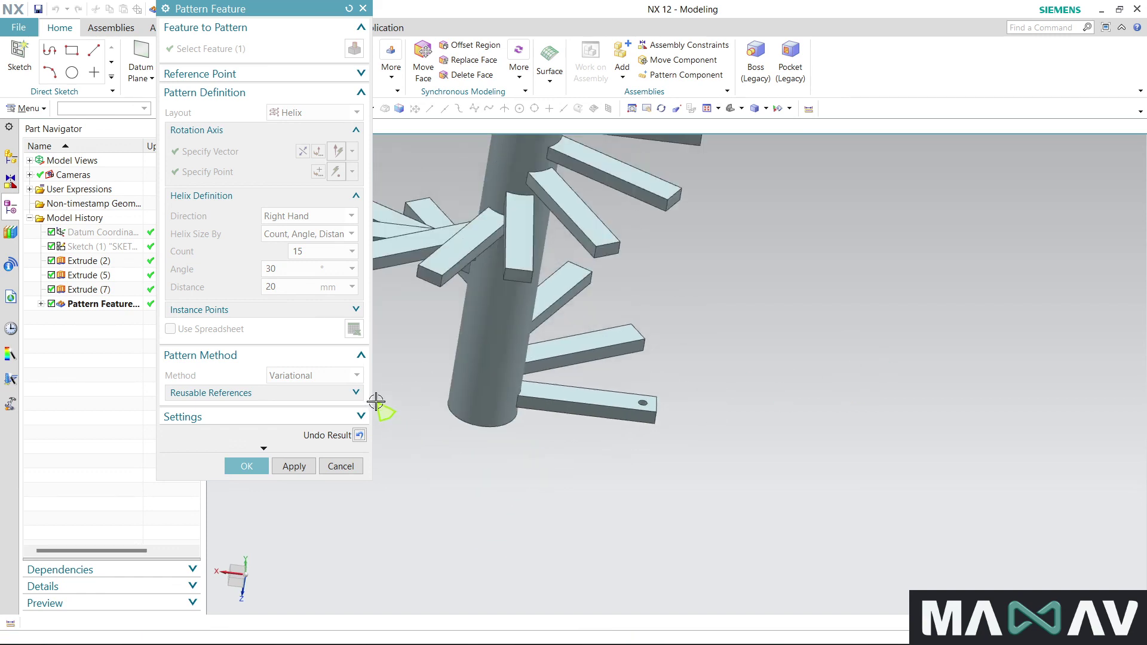
{"action": "left_click", "coordinate": [359, 435]}
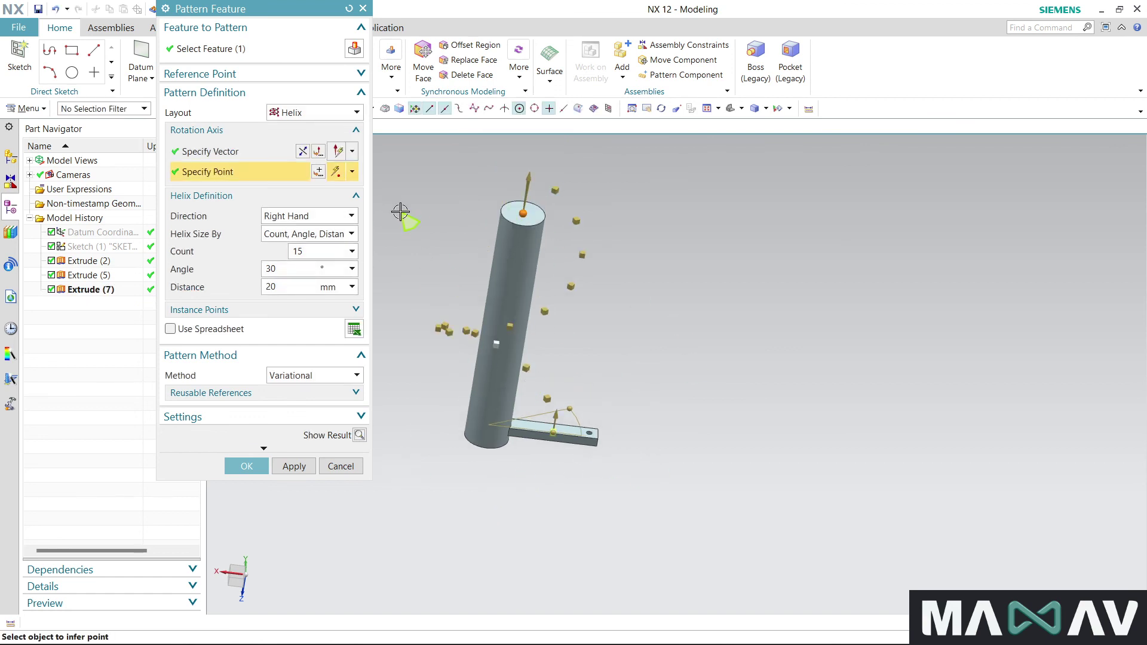
Step: Add the hole, Extrude (5), to the pattern and preview fifteen holed arms spiralling up the post
{"action": "left_click", "coordinate": [203, 49]}
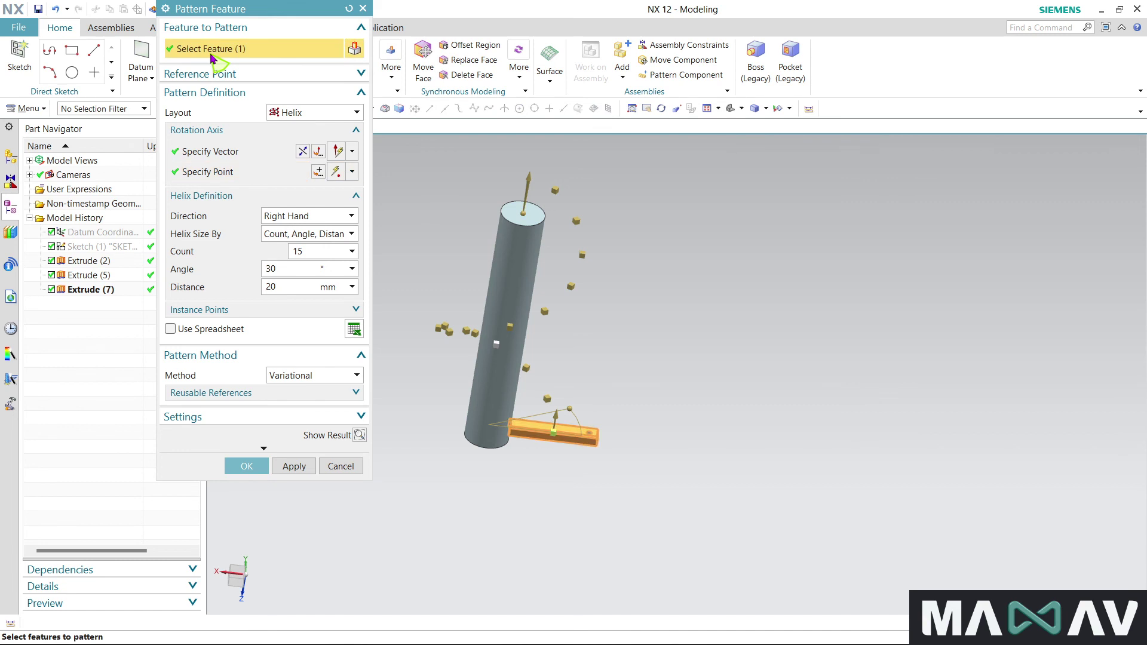
{"action": "left_click", "coordinate": [84, 291]}
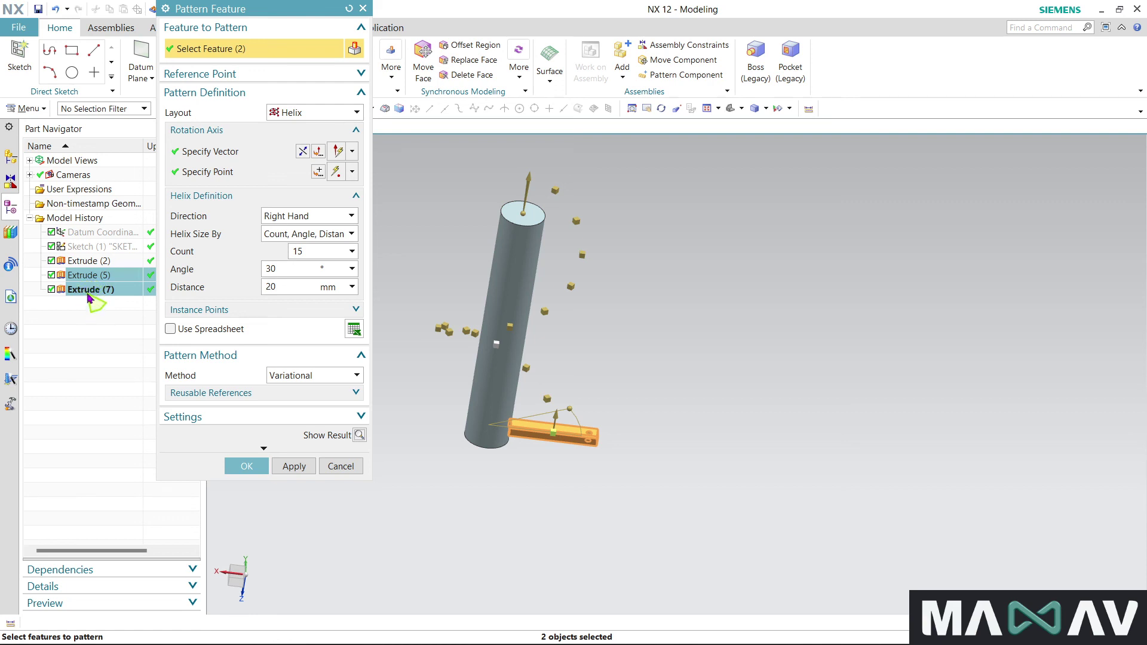
{"action": "left_click", "coordinate": [360, 435]}
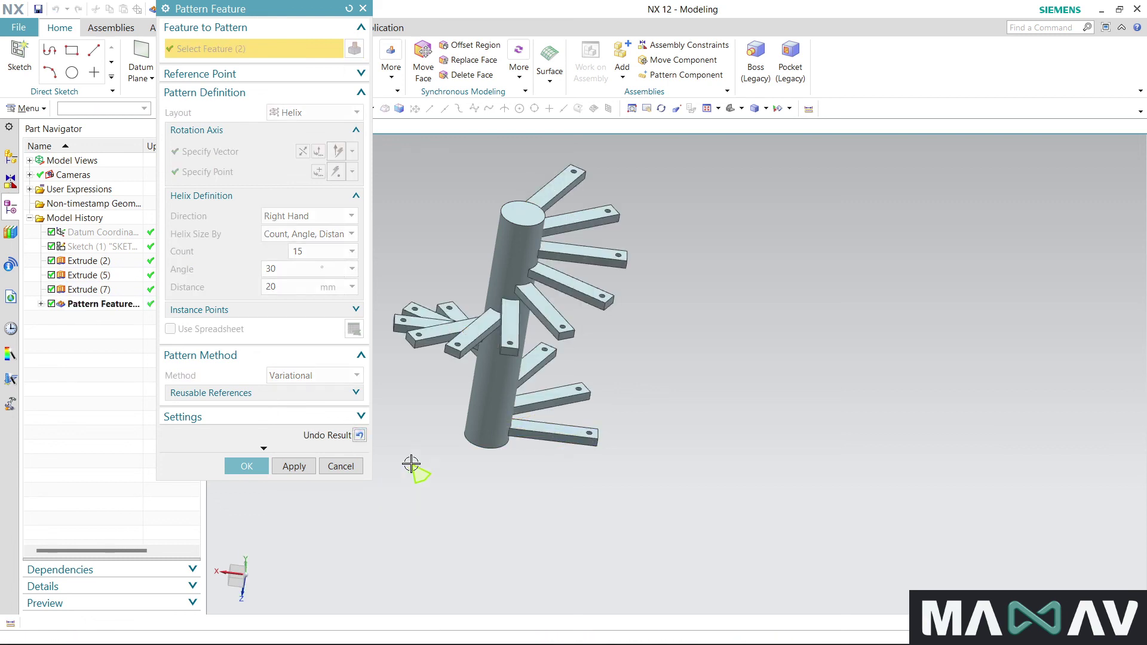
{"action": "mouse_move", "coordinate": [470, 507]}
{"action": "middle_mouse_down"}
{"action": "mouse_move", "coordinate": [563, 507]}
{"action": "mouse_move", "coordinate": [538, 529]}
{"action": "mouse_move", "coordinate": [440, 530]}
{"action": "mouse_move", "coordinate": [487, 528]}
{"action": "middle_mouse_up"}
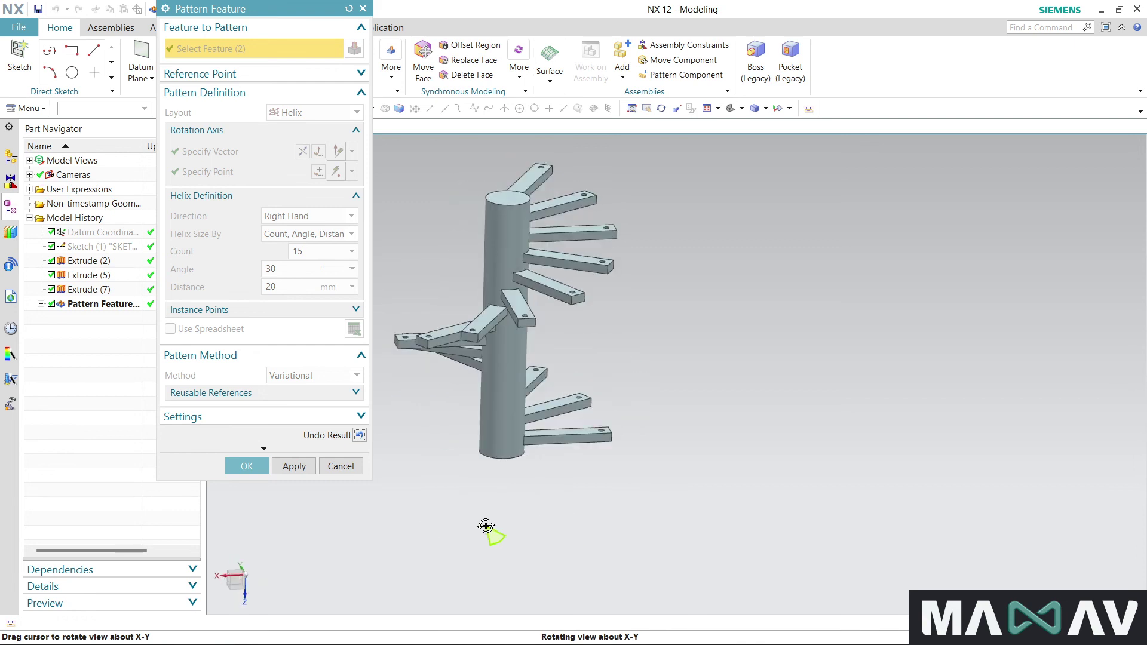